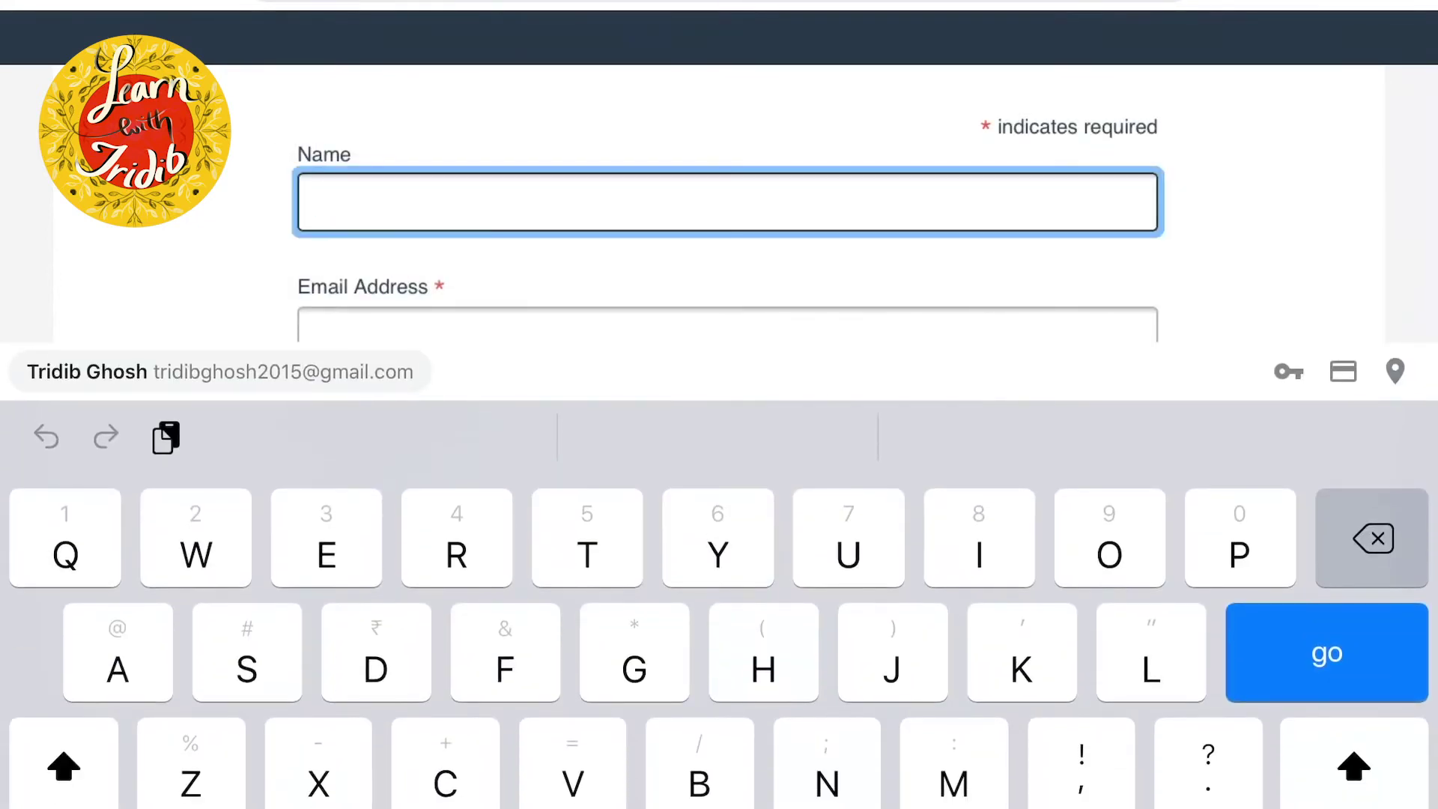
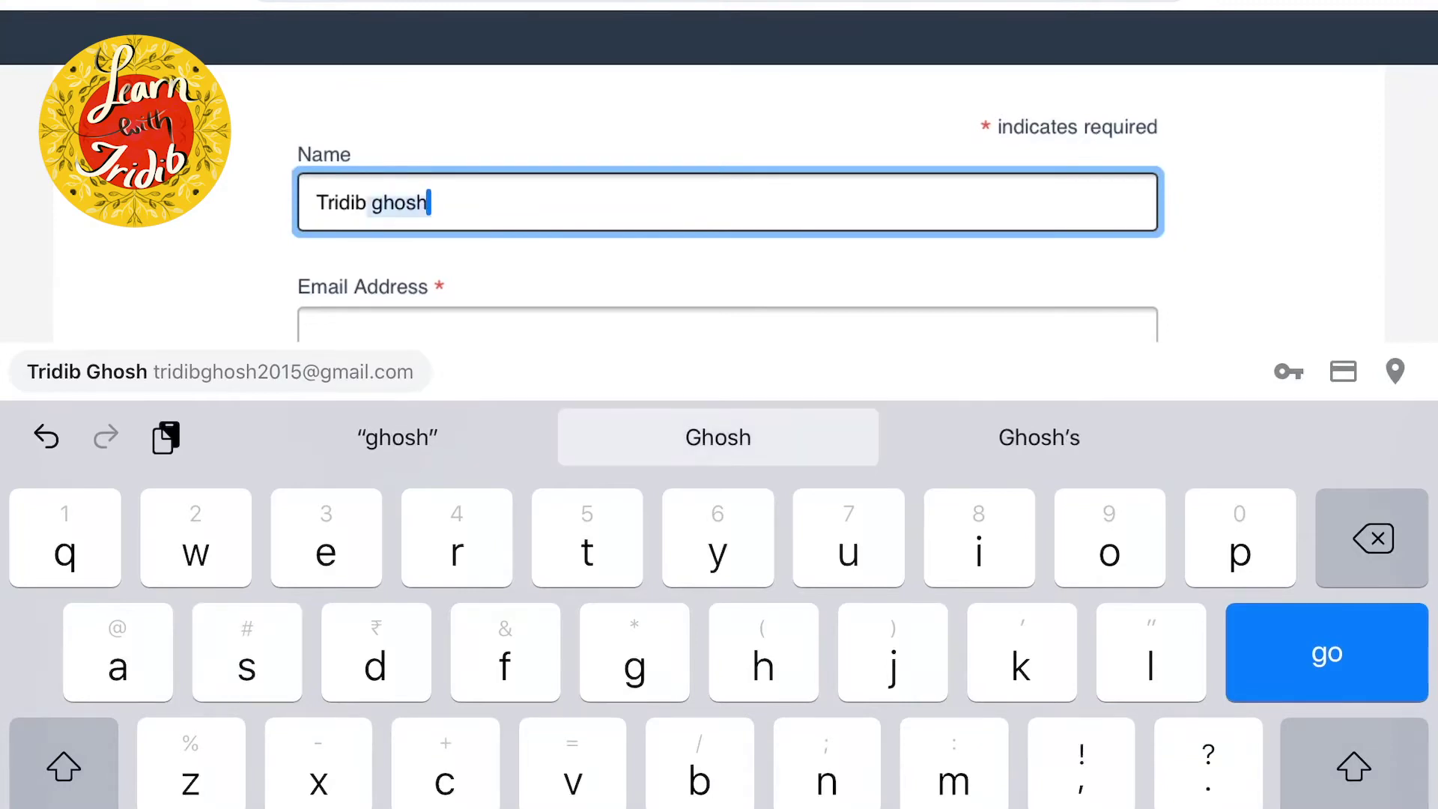
{"action": "key", "text": "Tab"}
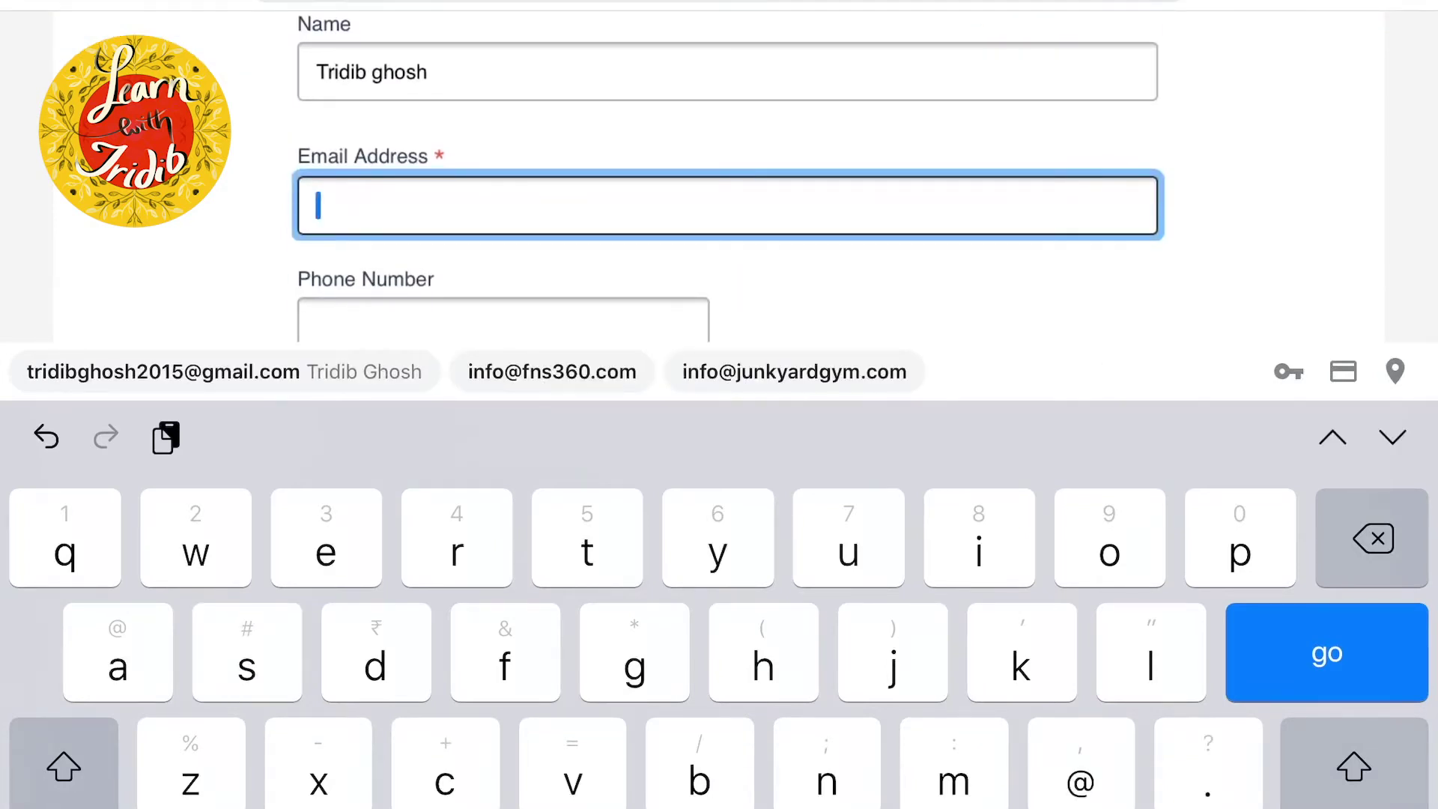
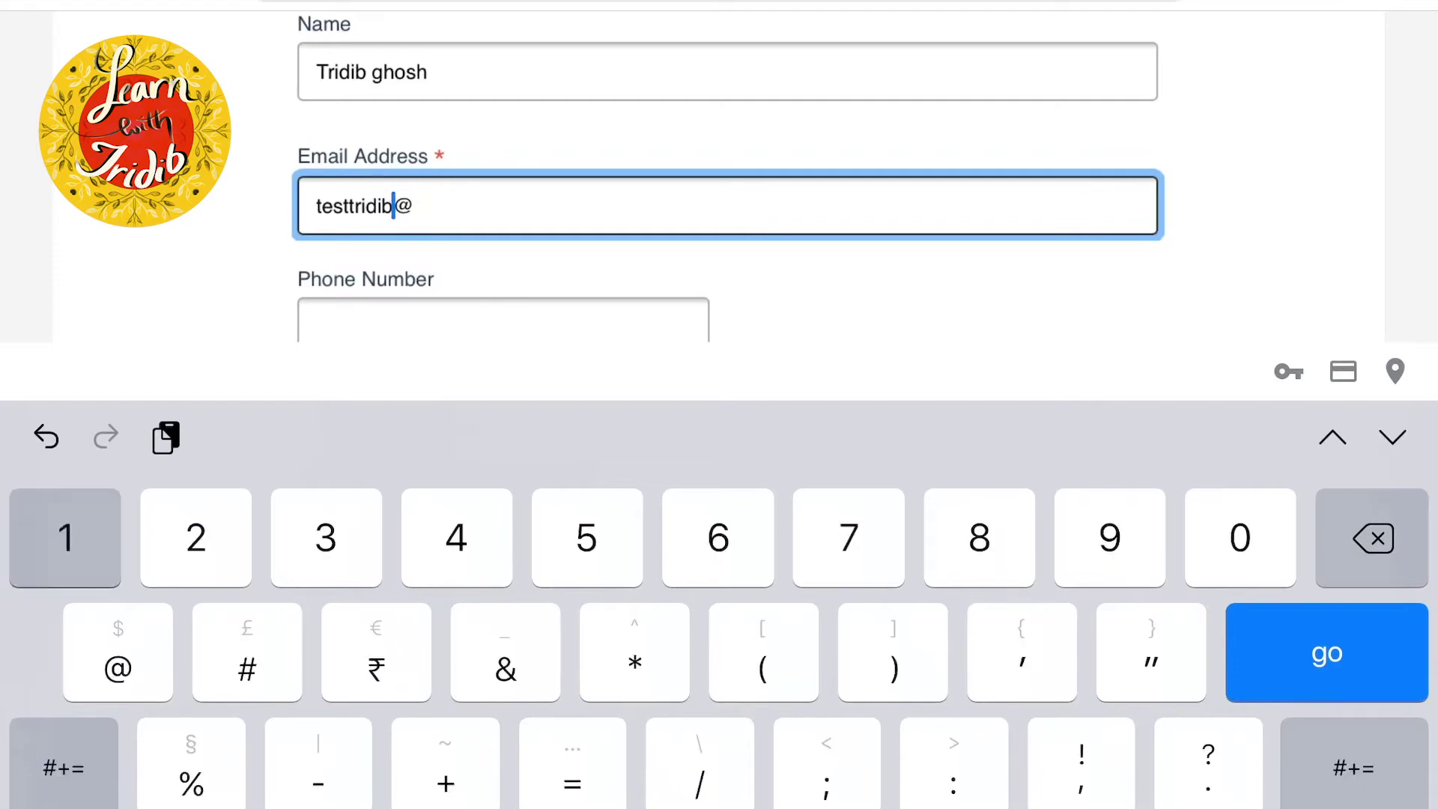
{"action": "left_click", "coordinate": [425, 206]}
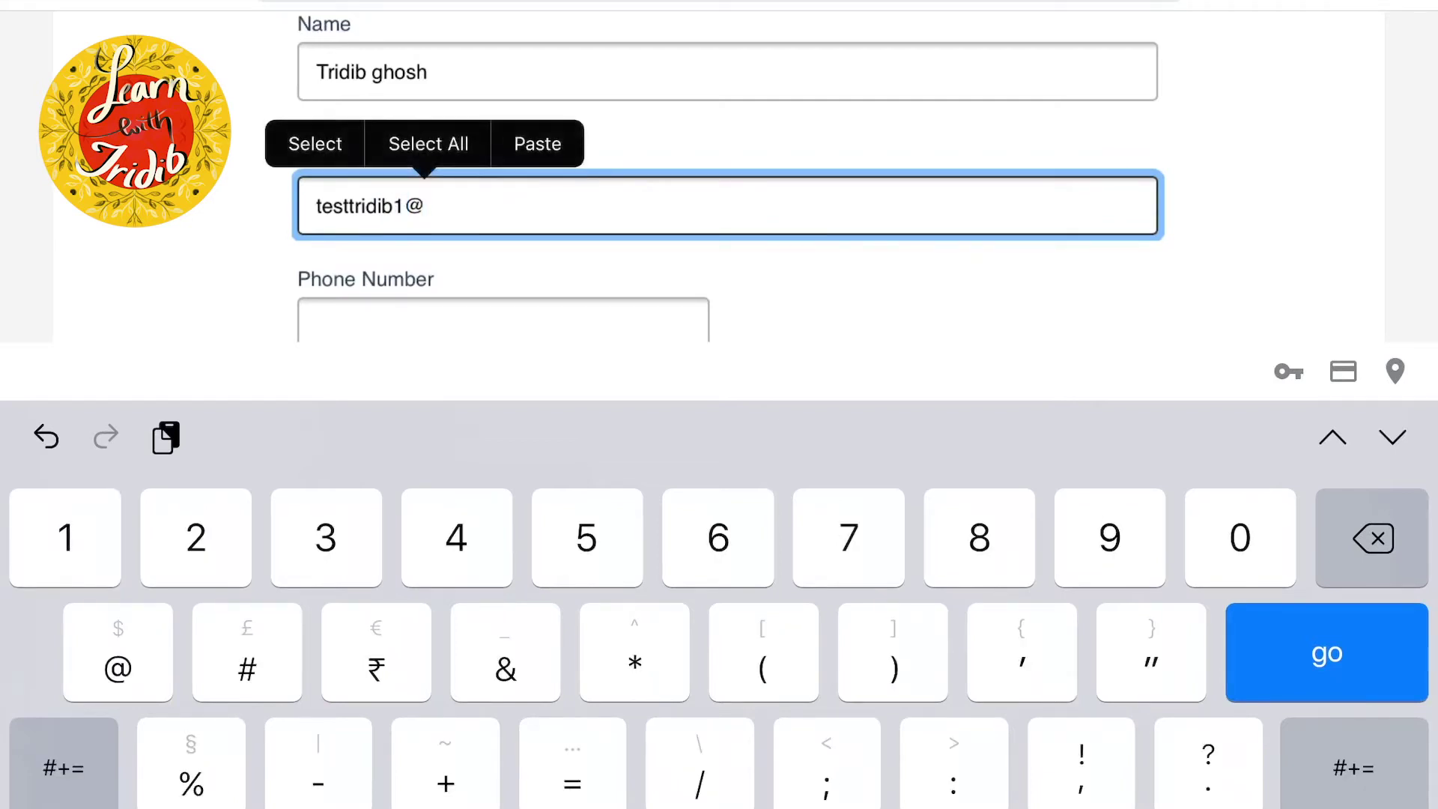
{"action": "left_click", "coordinate": [315, 143]}
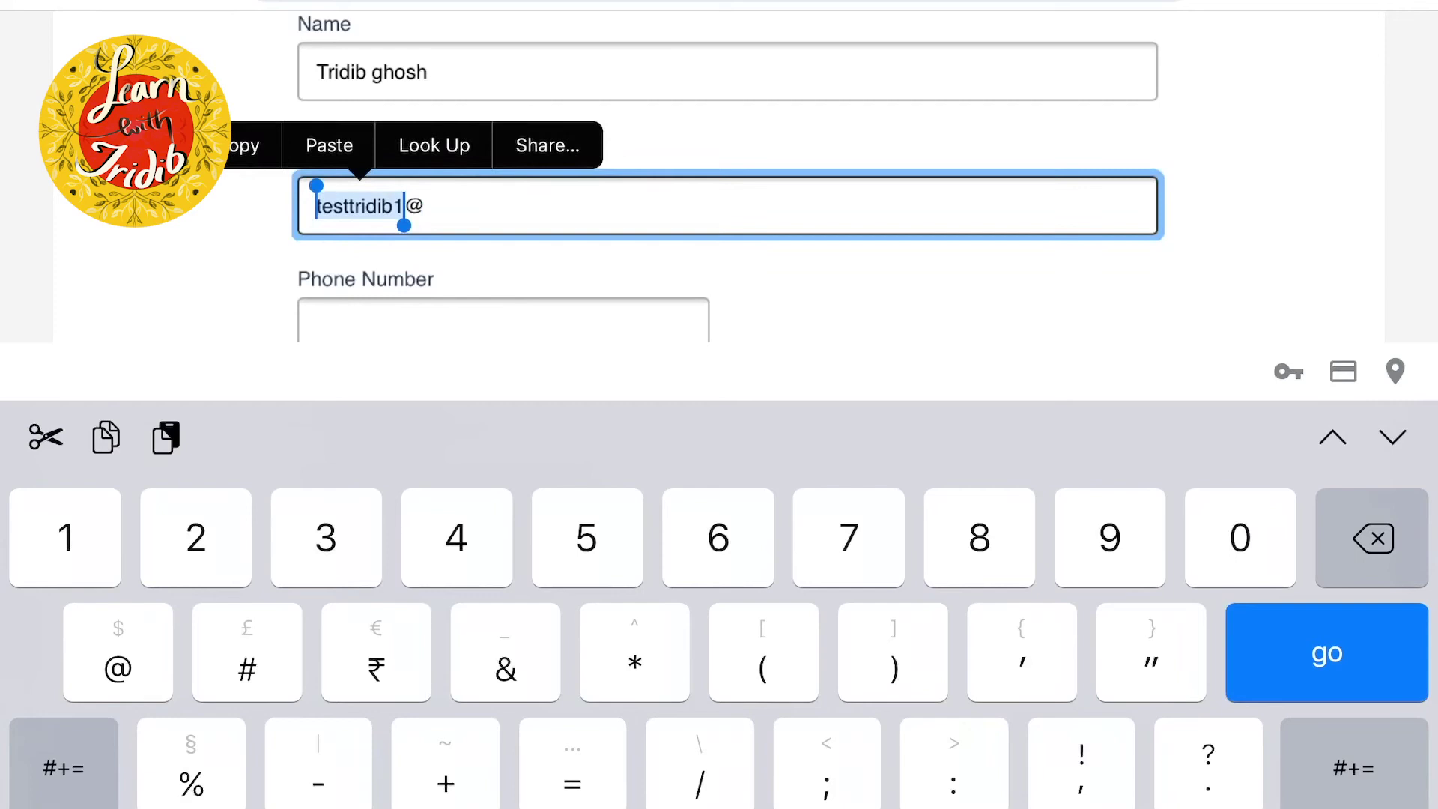
{"action": "left_click", "coordinate": [425, 206]}
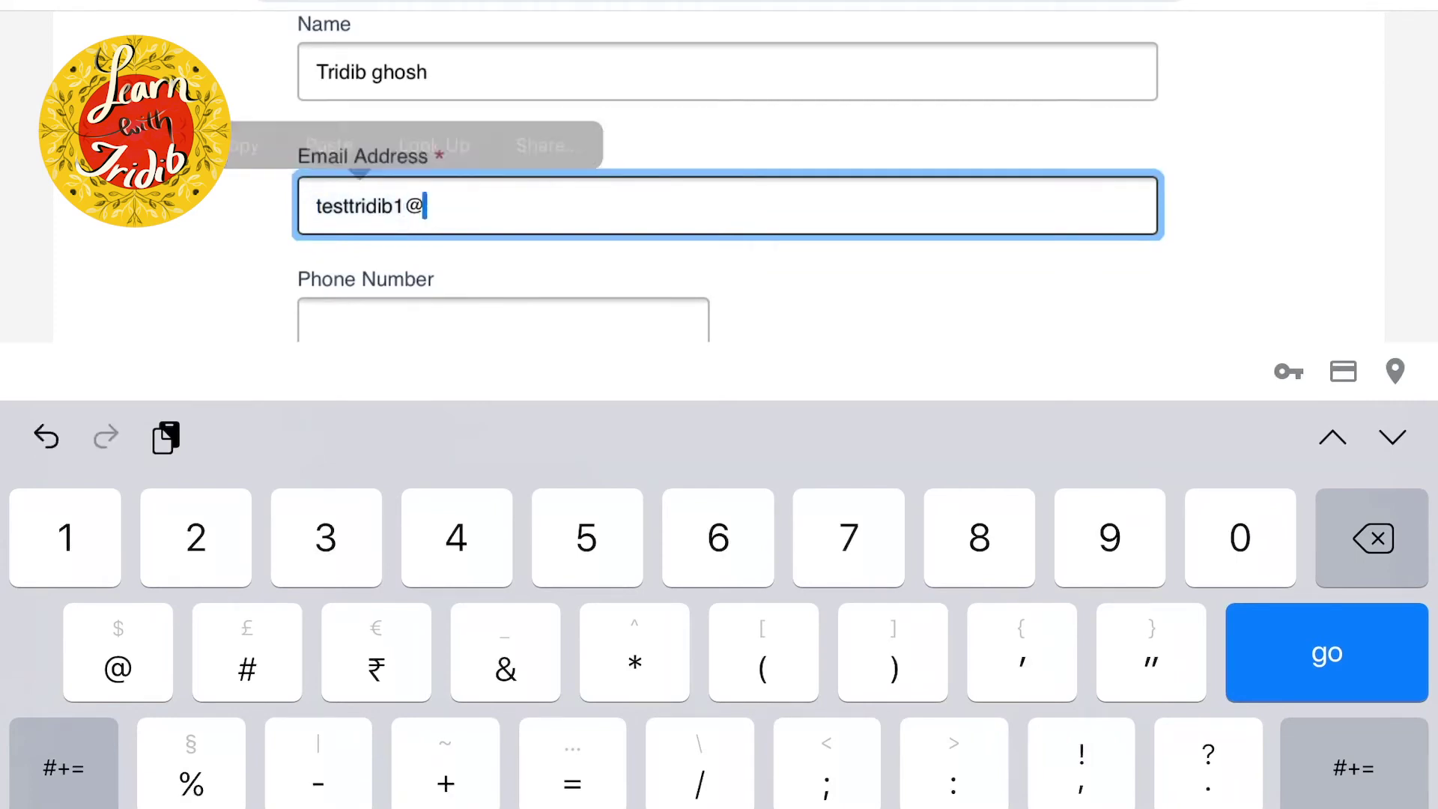
{"action": "left_click", "coordinate": [425, 206]}
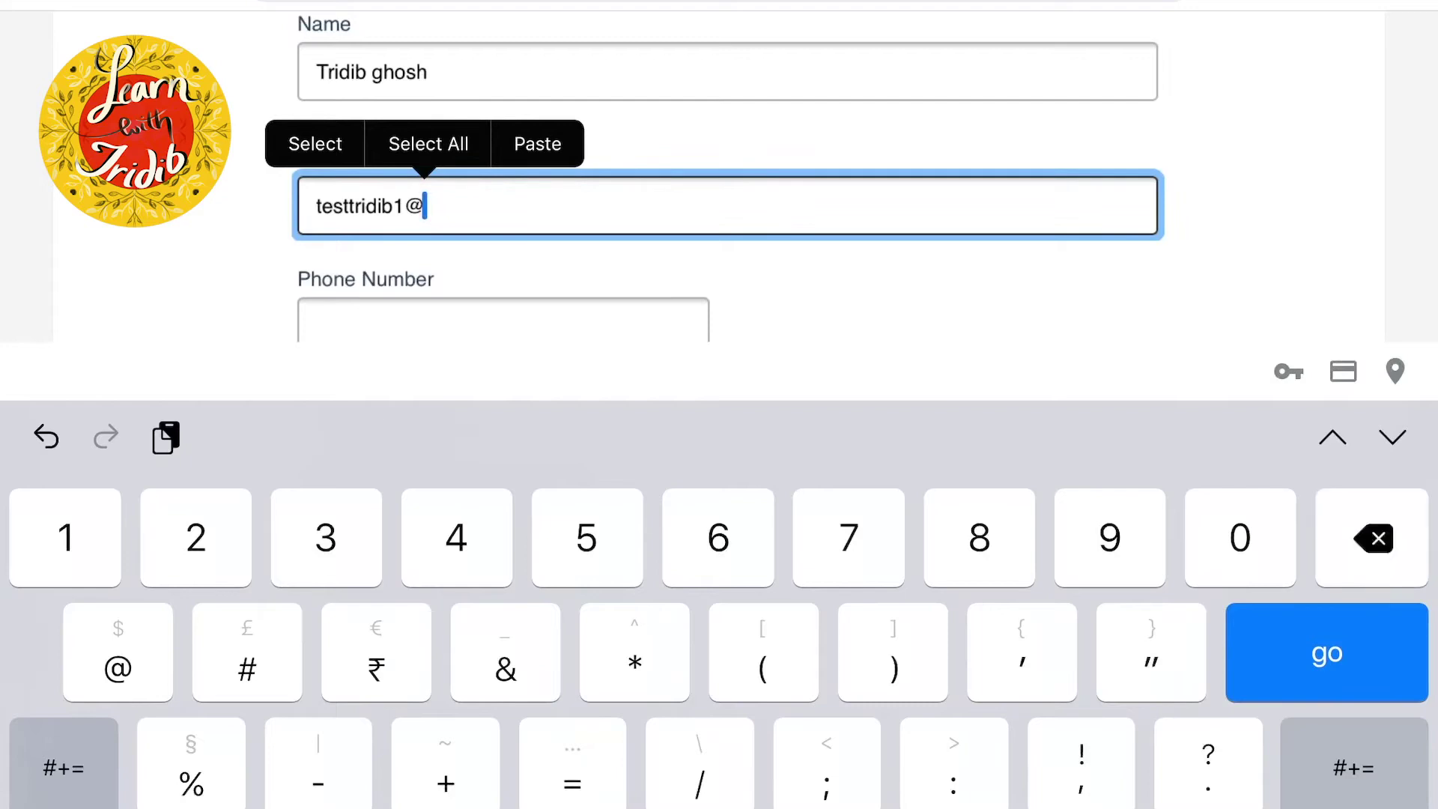
{"action": "key", "text": "BackSpace"}
{"action": "key", "text": "BackSpace"}
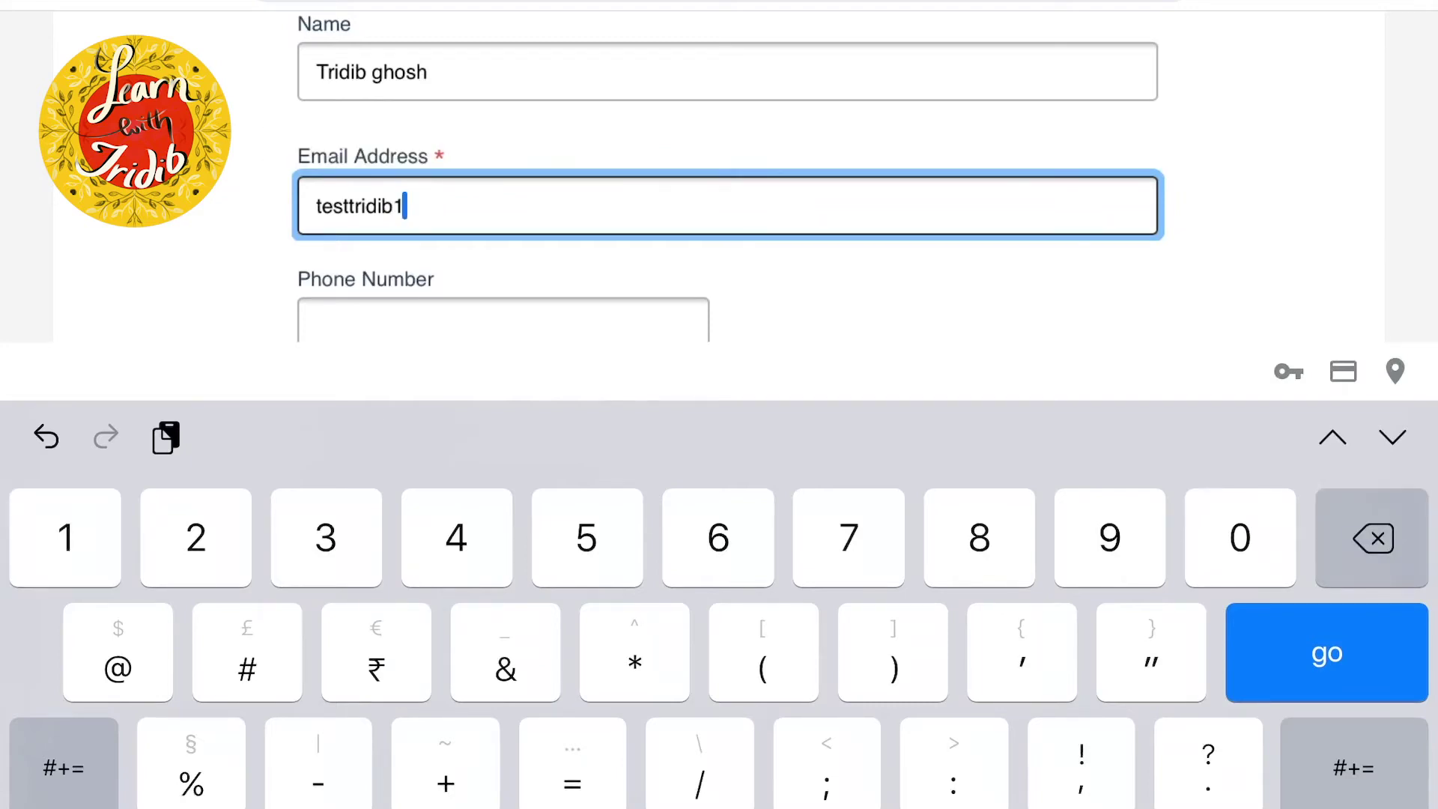
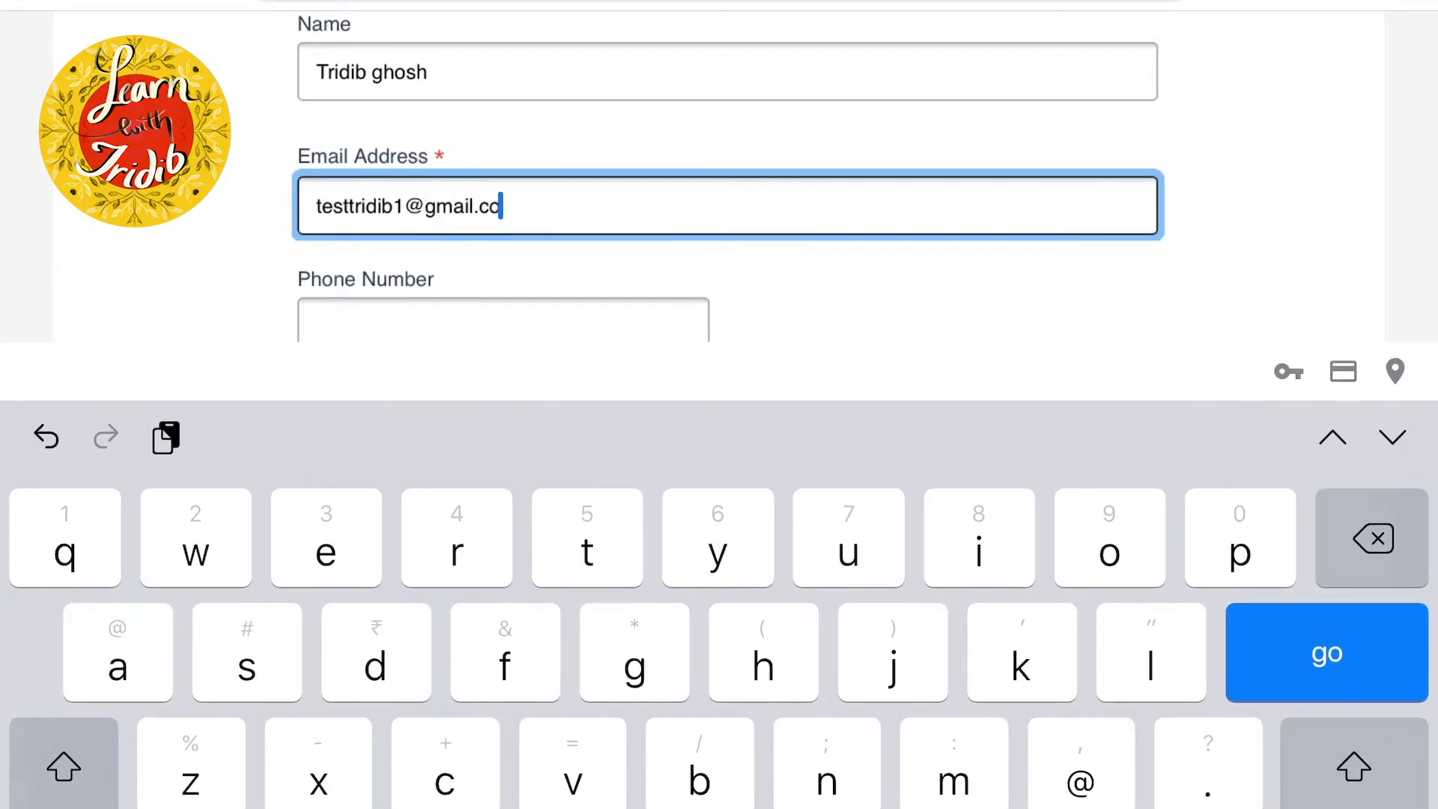
{"action": "scroll", "coordinate": [726, 187], "scroll_direction": "down", "scroll_amount": 2}
Step: Fill the Phone Number field from the saved autofill suggestion
{"action": "key", "text": "Tab"}
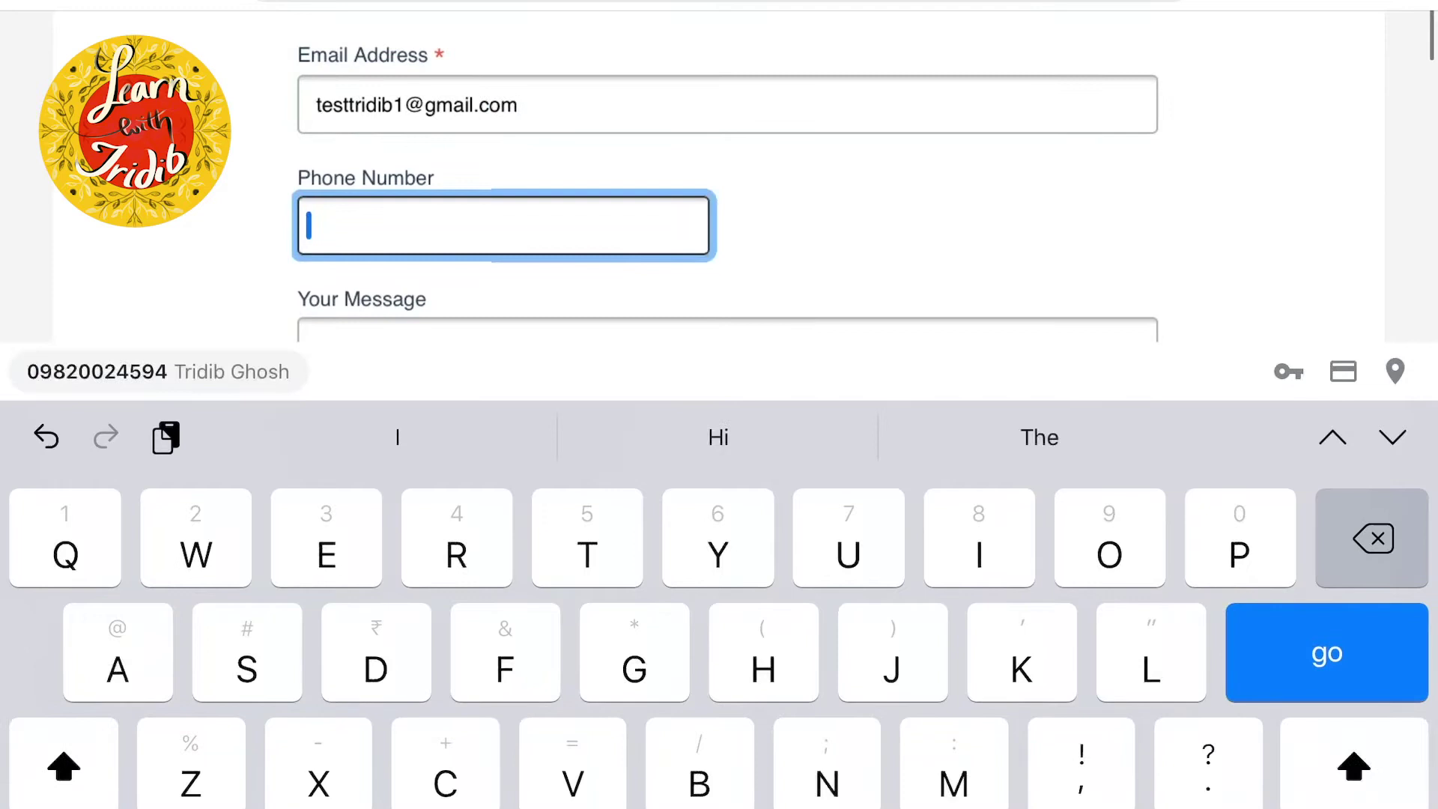
{"action": "left_click", "coordinate": [157, 372]}
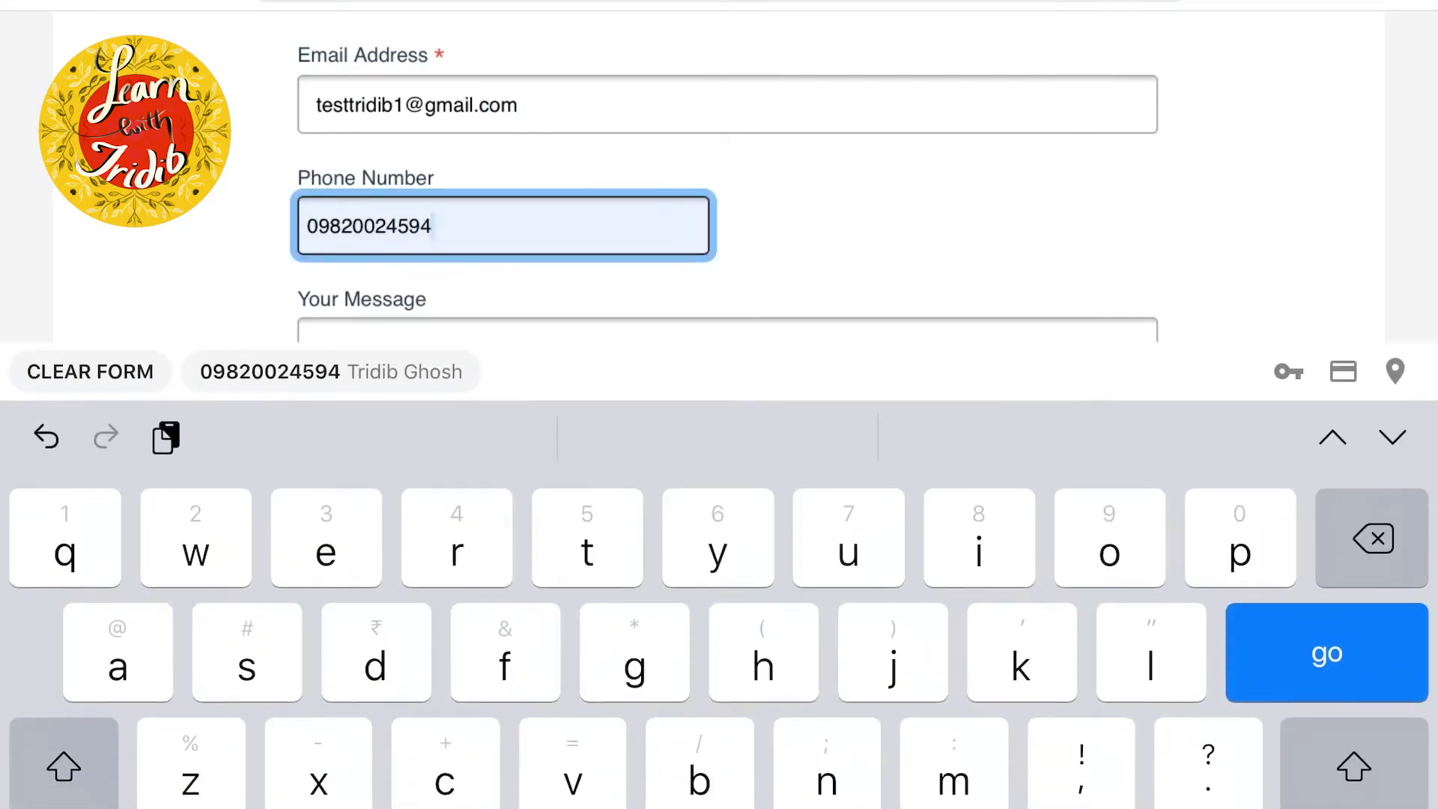
{"action": "scroll", "coordinate": [727, 187], "scroll_direction": "down", "scroll_amount": 1}
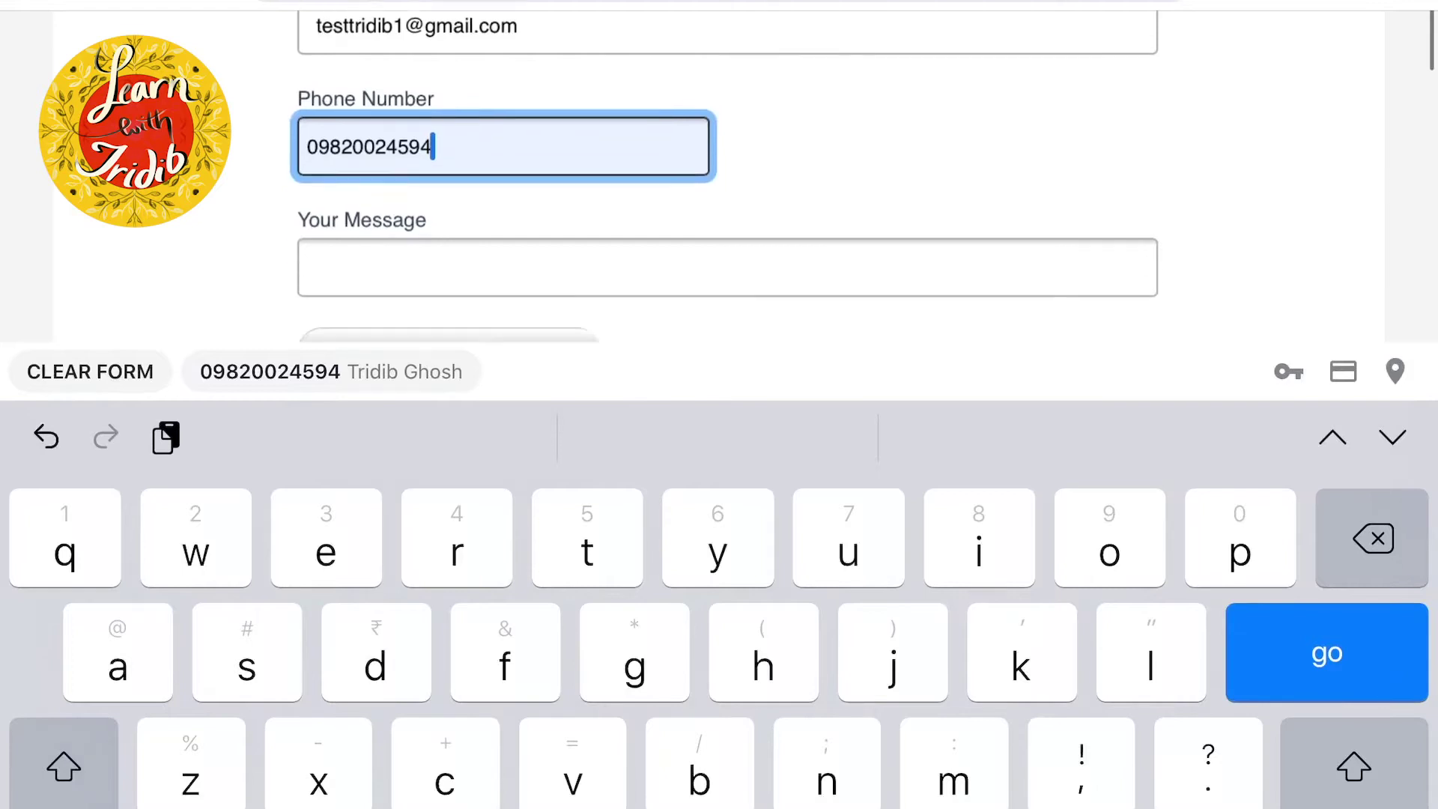
Step: Enter 'This is a test message' in Your Message and scroll back to review the form
{"action": "key", "text": "Tab"}
{"action": "type", "text": "Th"}
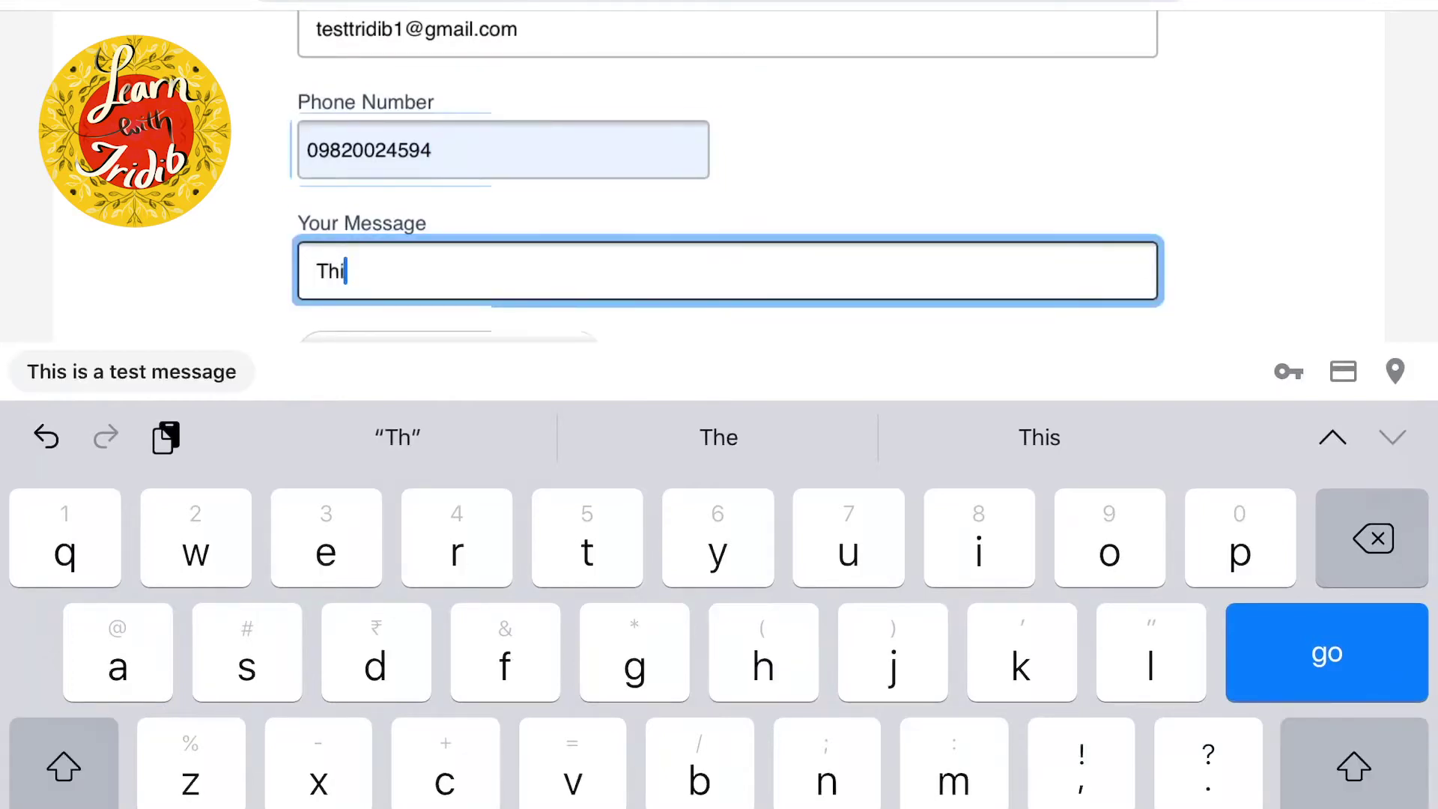
{"action": "type", "text": "iss"}
{"action": "key", "text": "BackSpace"}
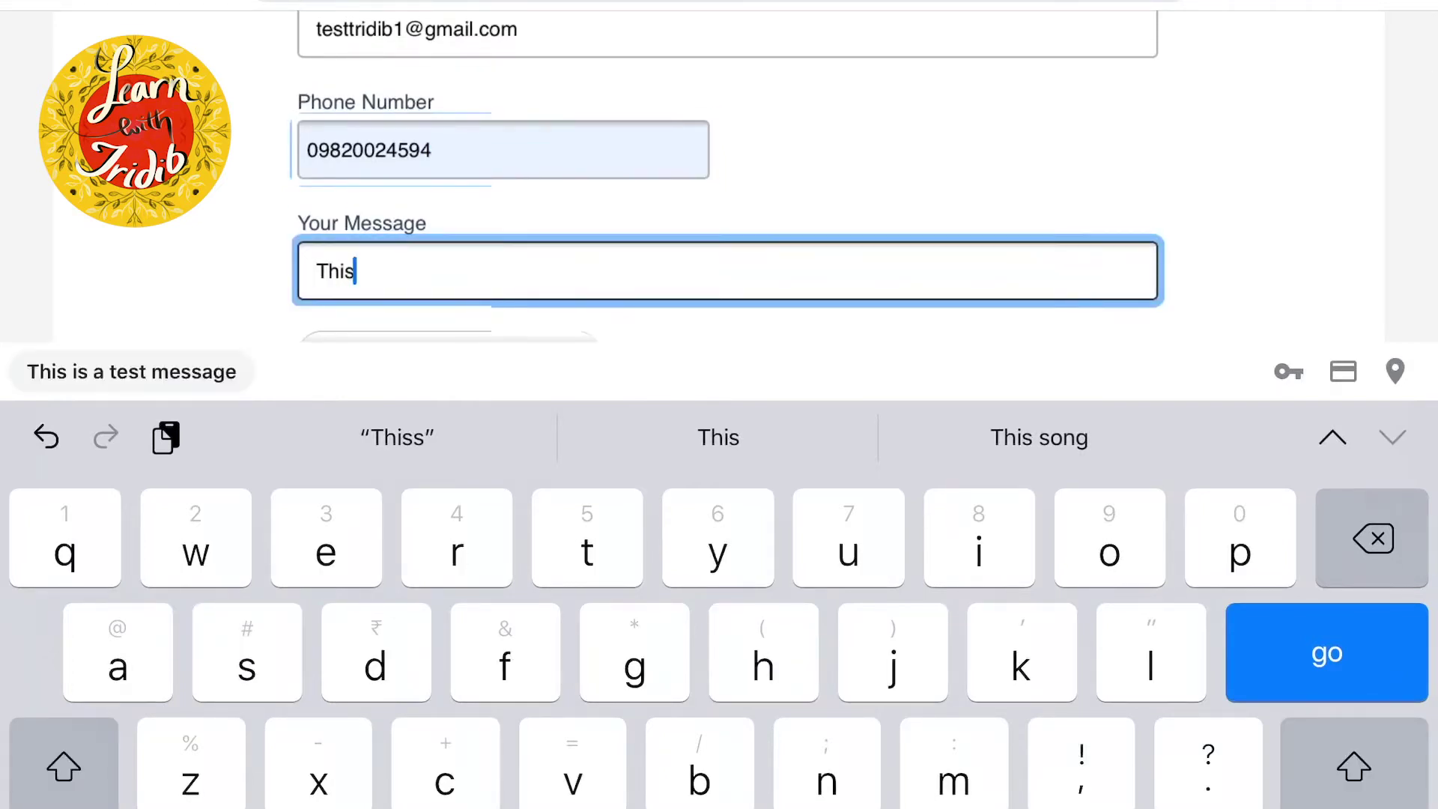
{"action": "type", "text": "is is"}
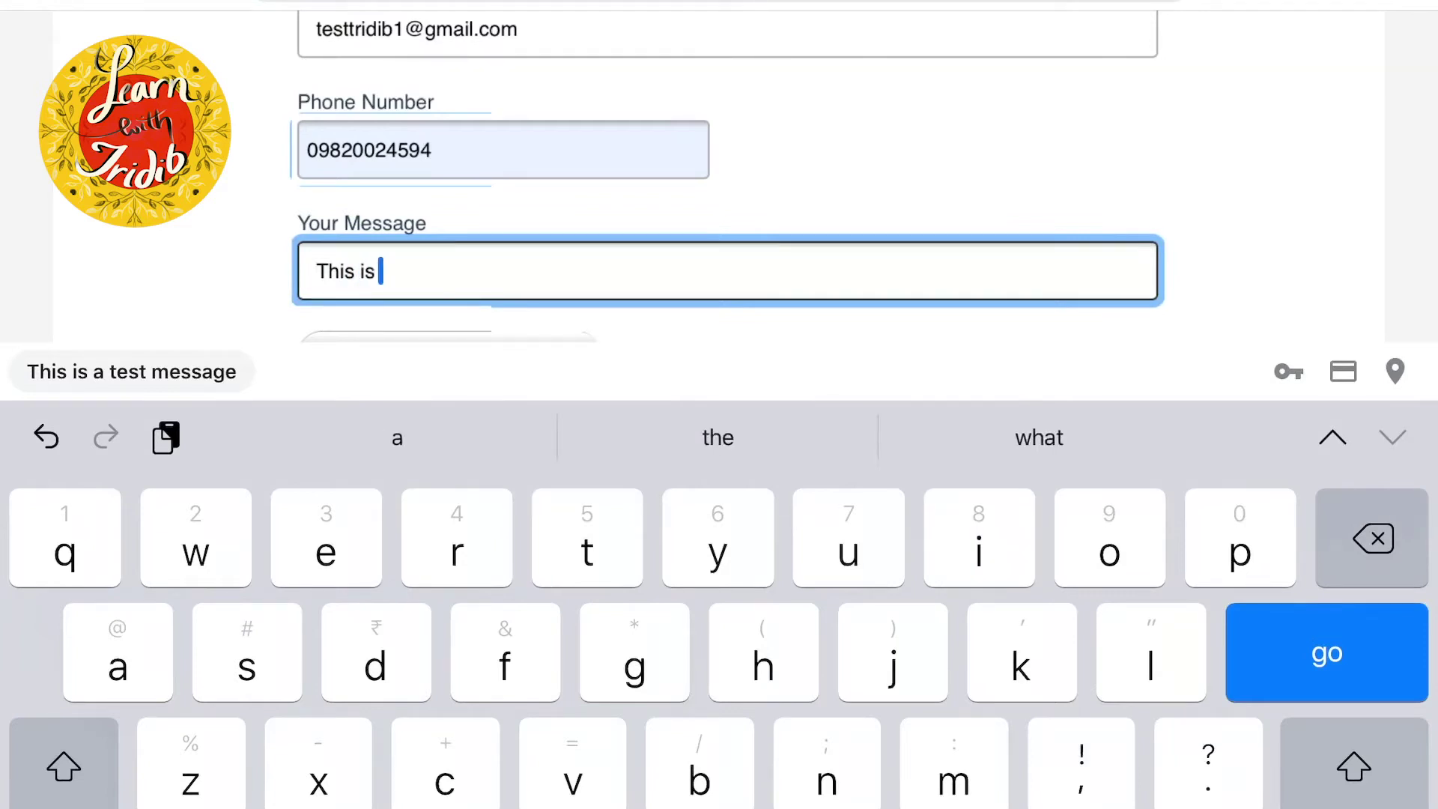
{"action": "type", "text": "a test "}
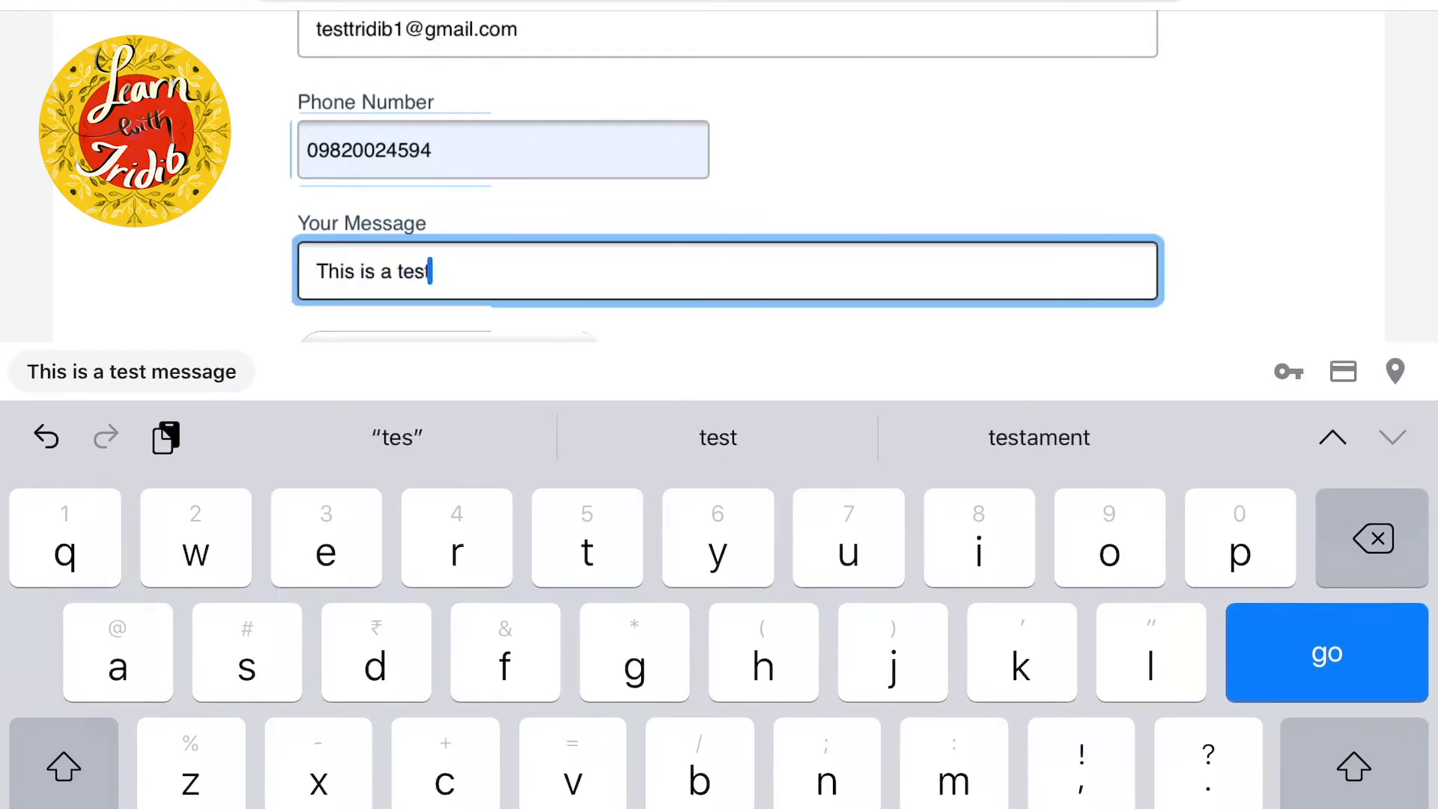
{"action": "type", "text": "messa"}
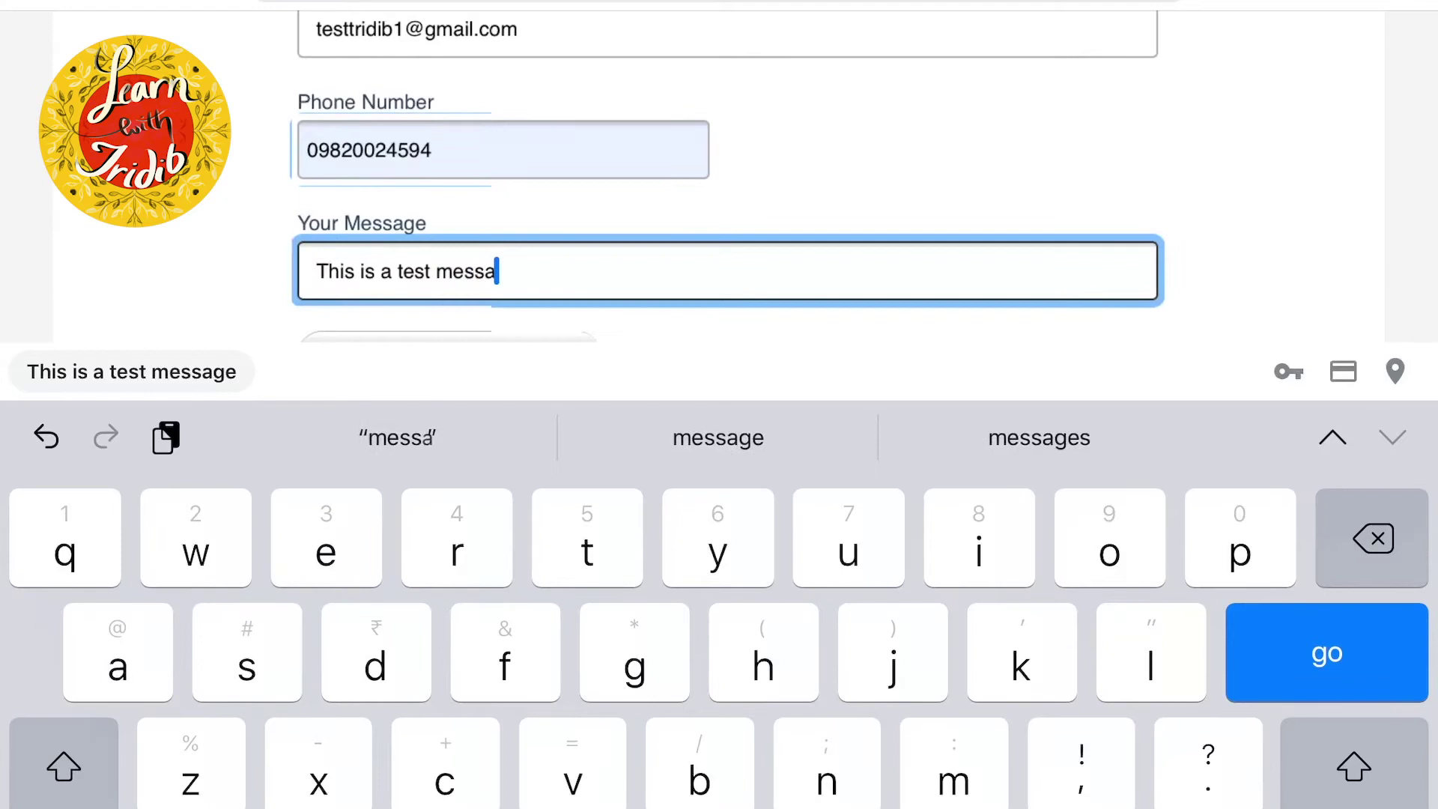
{"action": "type", "text": "ge"}
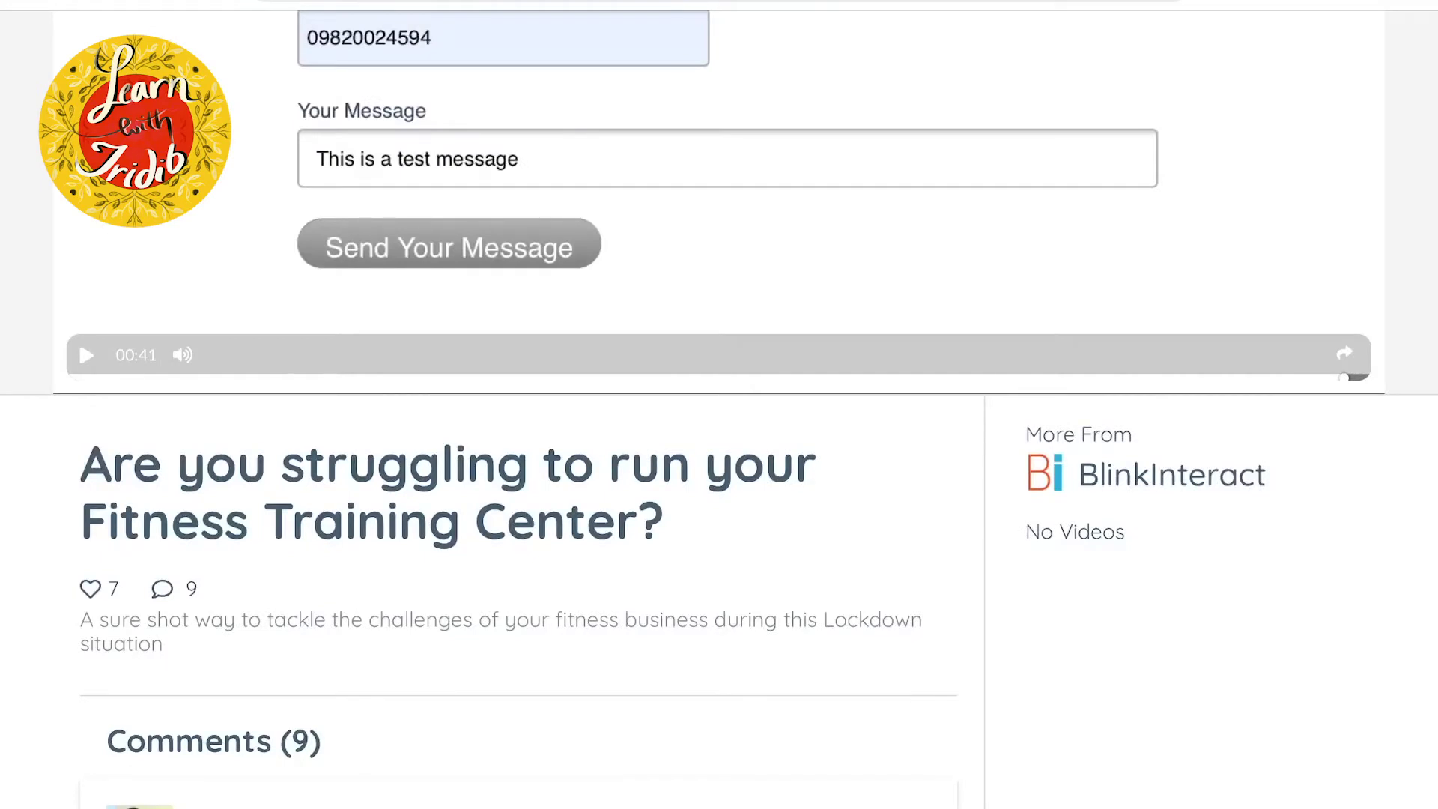
{"action": "scroll", "coordinate": [719, 405], "scroll_direction": "up", "scroll_amount": 3}
{"action": "scroll", "coordinate": [719, 405], "scroll_direction": "up", "scroll_amount": 3}
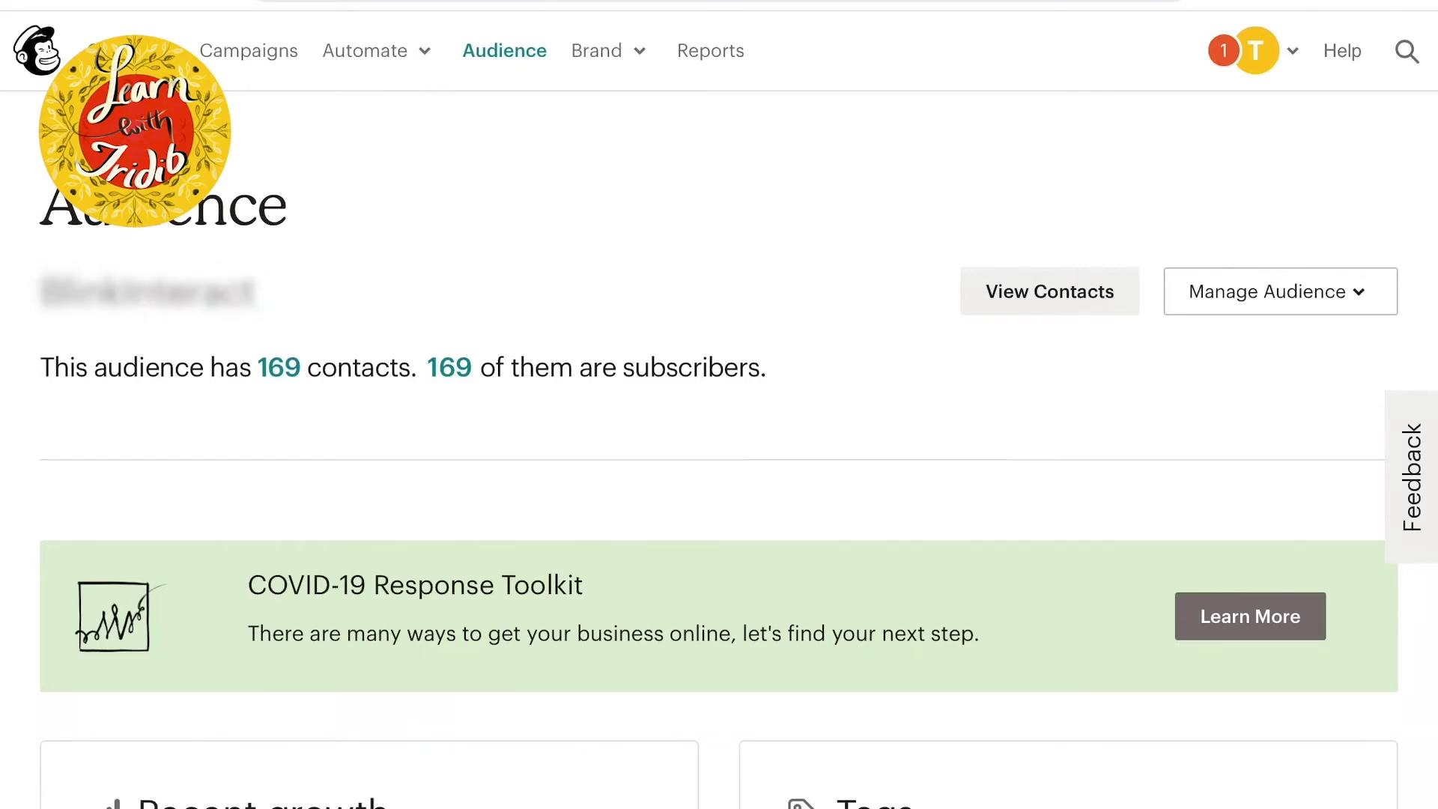
Step: From the Audience page's Create menu, start a new Signup form
{"action": "left_click", "coordinate": [123, 50]}
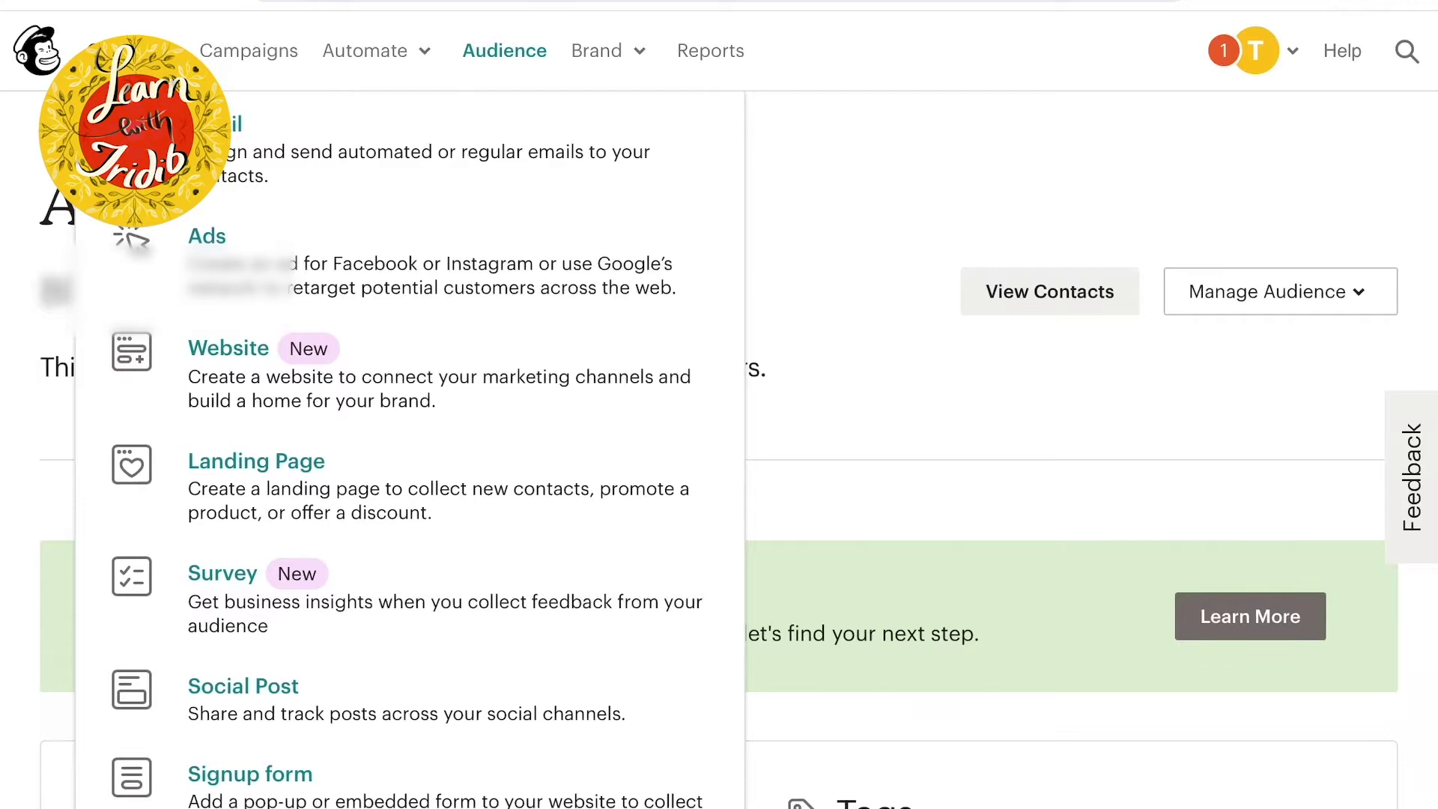
{"action": "left_click", "coordinate": [250, 774]}
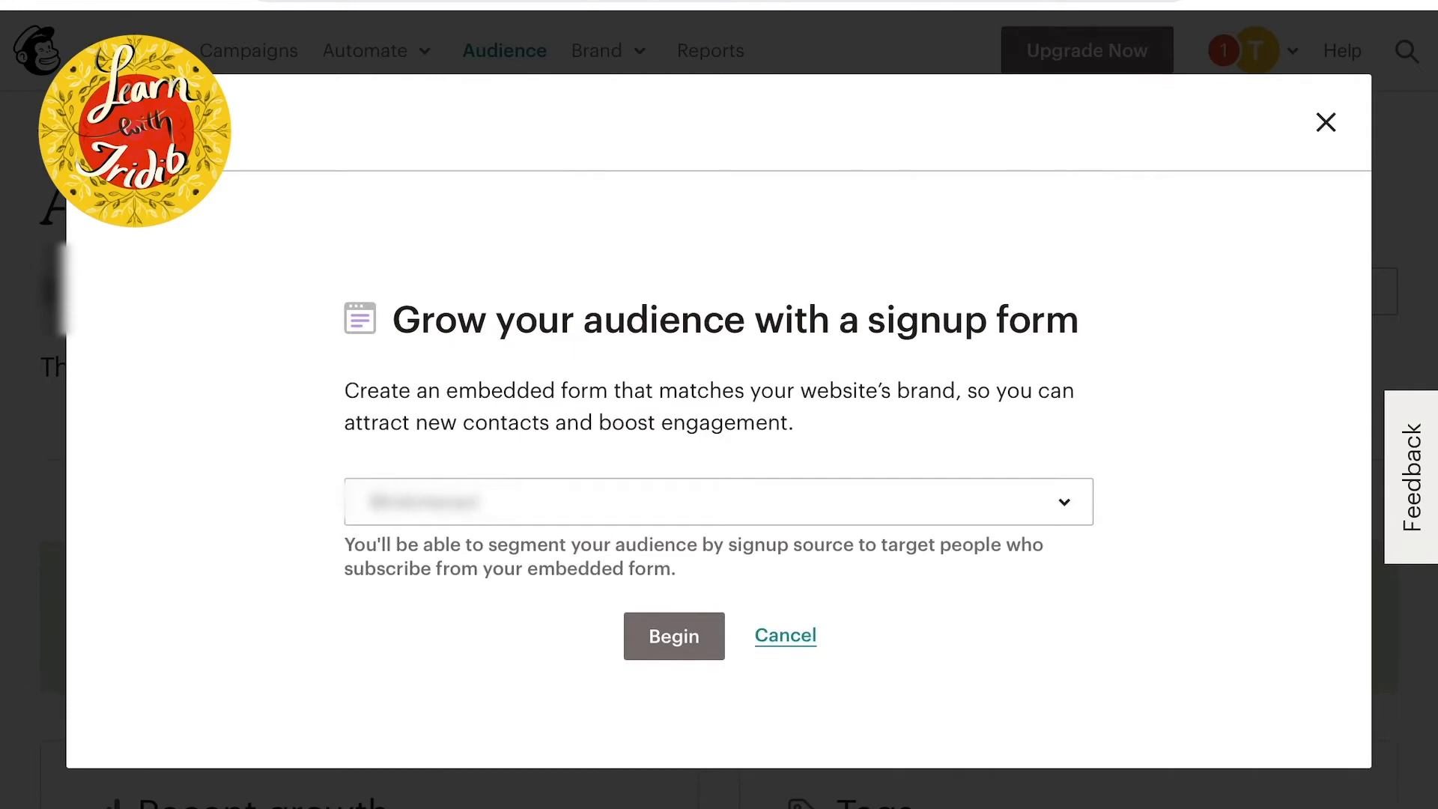
Step: Start the Classic embedded form and scroll through its options
{"action": "left_click", "coordinate": [674, 636]}
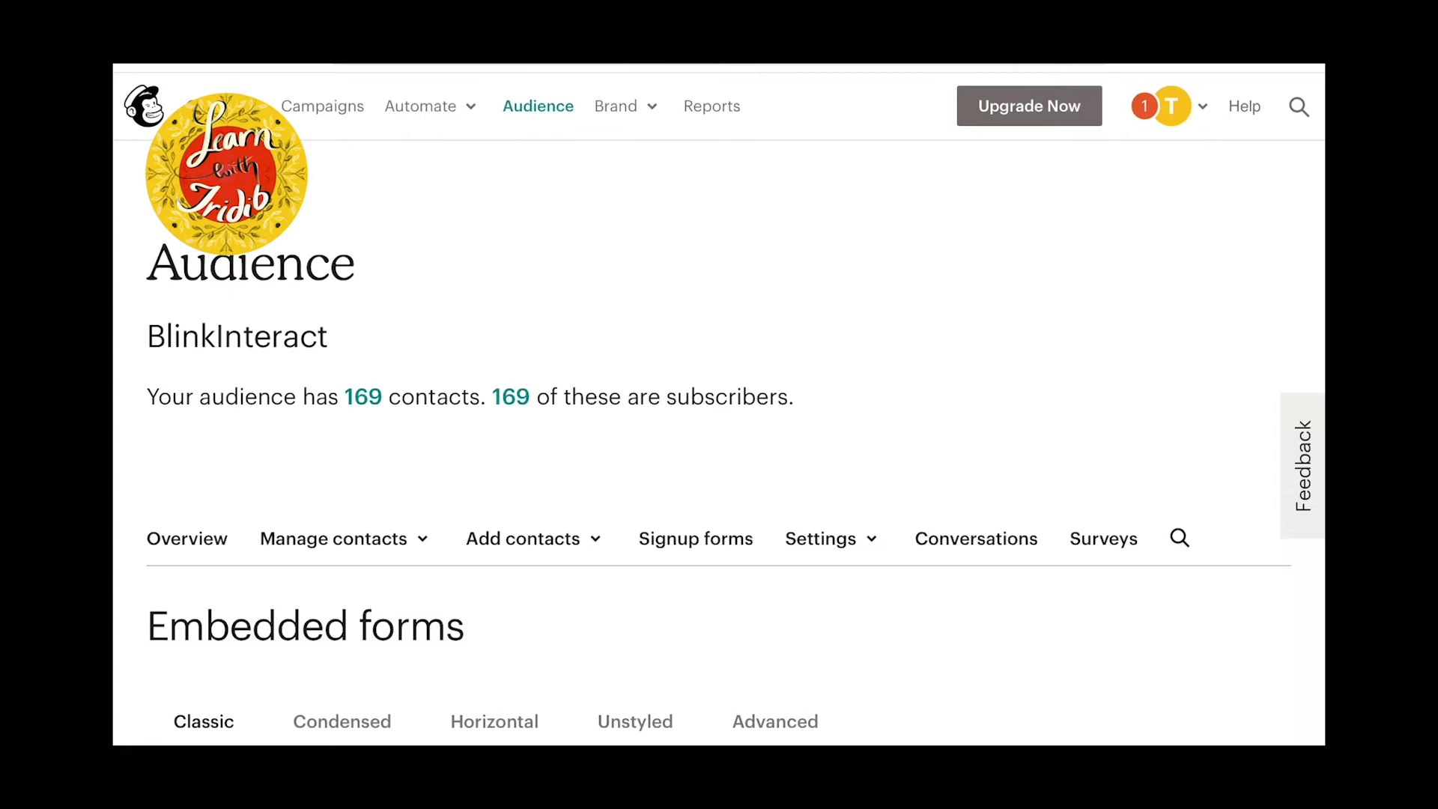
{"action": "scroll", "coordinate": [719, 450], "scroll_direction": "down", "scroll_amount": 2}
{"action": "scroll", "coordinate": [719, 449], "scroll_direction": "down", "scroll_amount": 4}
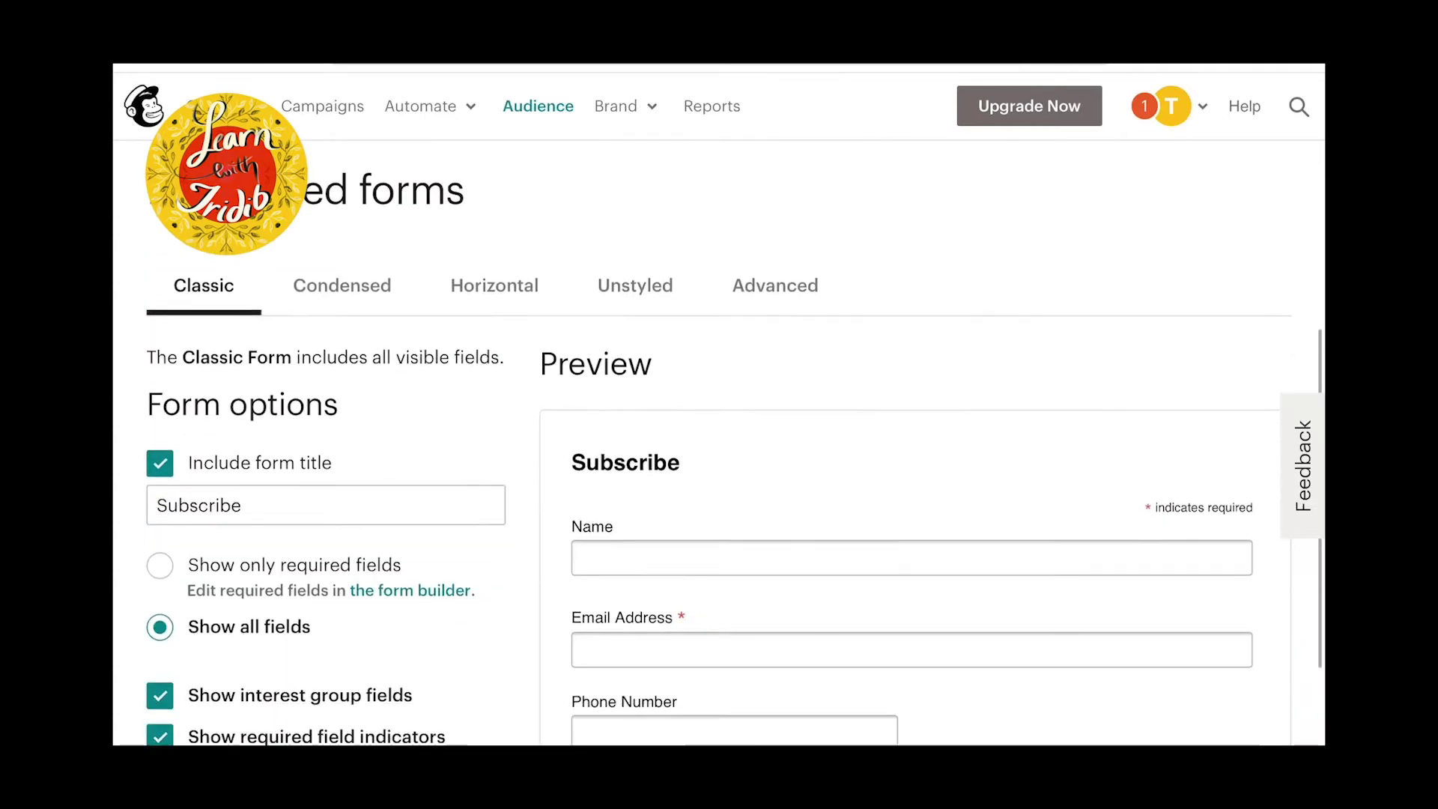
{"action": "scroll", "coordinate": [719, 449], "scroll_direction": "down", "scroll_amount": 3}
{"action": "scroll", "coordinate": [719, 450], "scroll_direction": "down", "scroll_amount": 2}
{"action": "scroll", "coordinate": [719, 450], "scroll_direction": "up", "scroll_amount": 3}
{"action": "scroll", "coordinate": [719, 450], "scroll_direction": "up", "scroll_amount": 5}
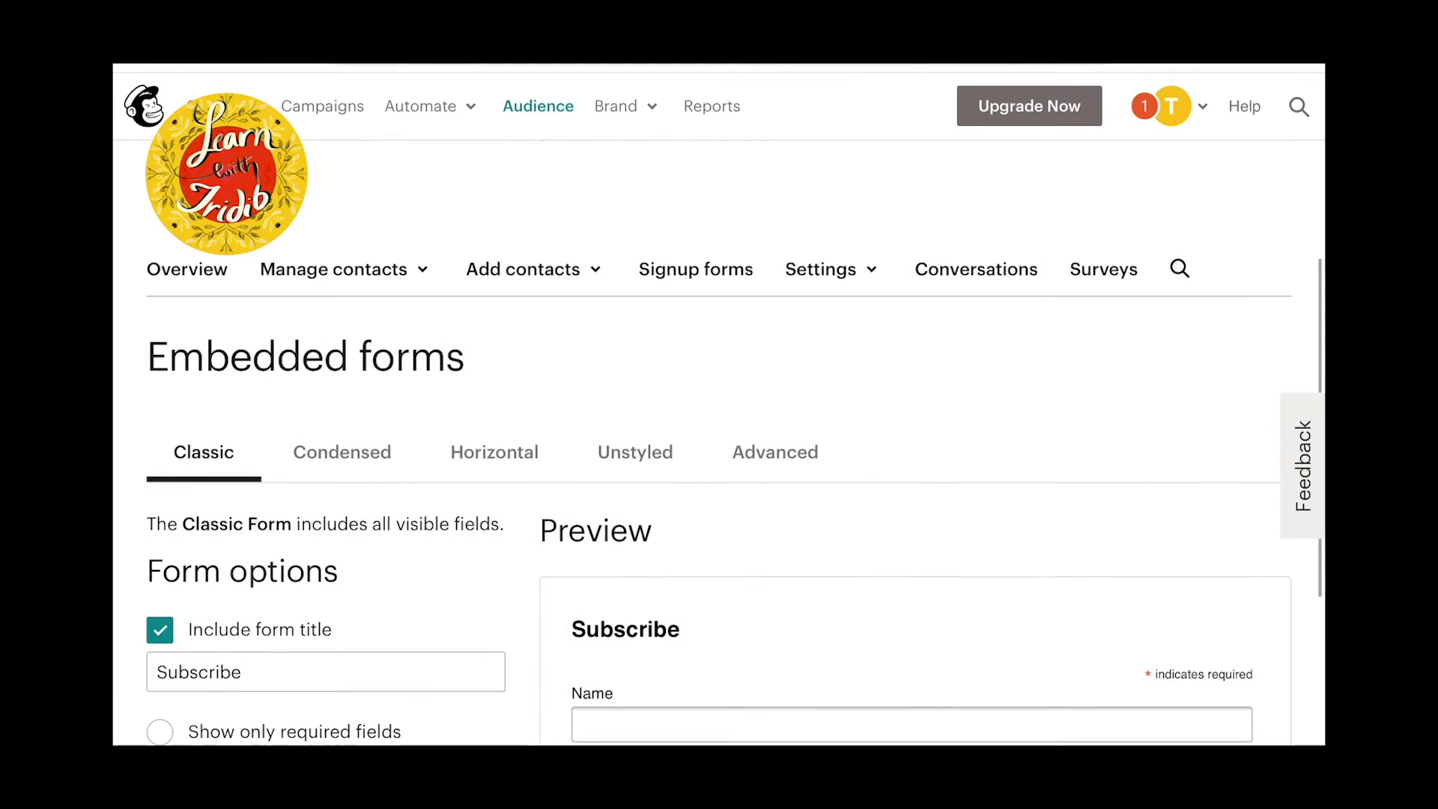
{"action": "scroll", "coordinate": [719, 449], "scroll_direction": "down", "scroll_amount": 1}
{"action": "scroll", "coordinate": [719, 450], "scroll_direction": "down", "scroll_amount": 2}
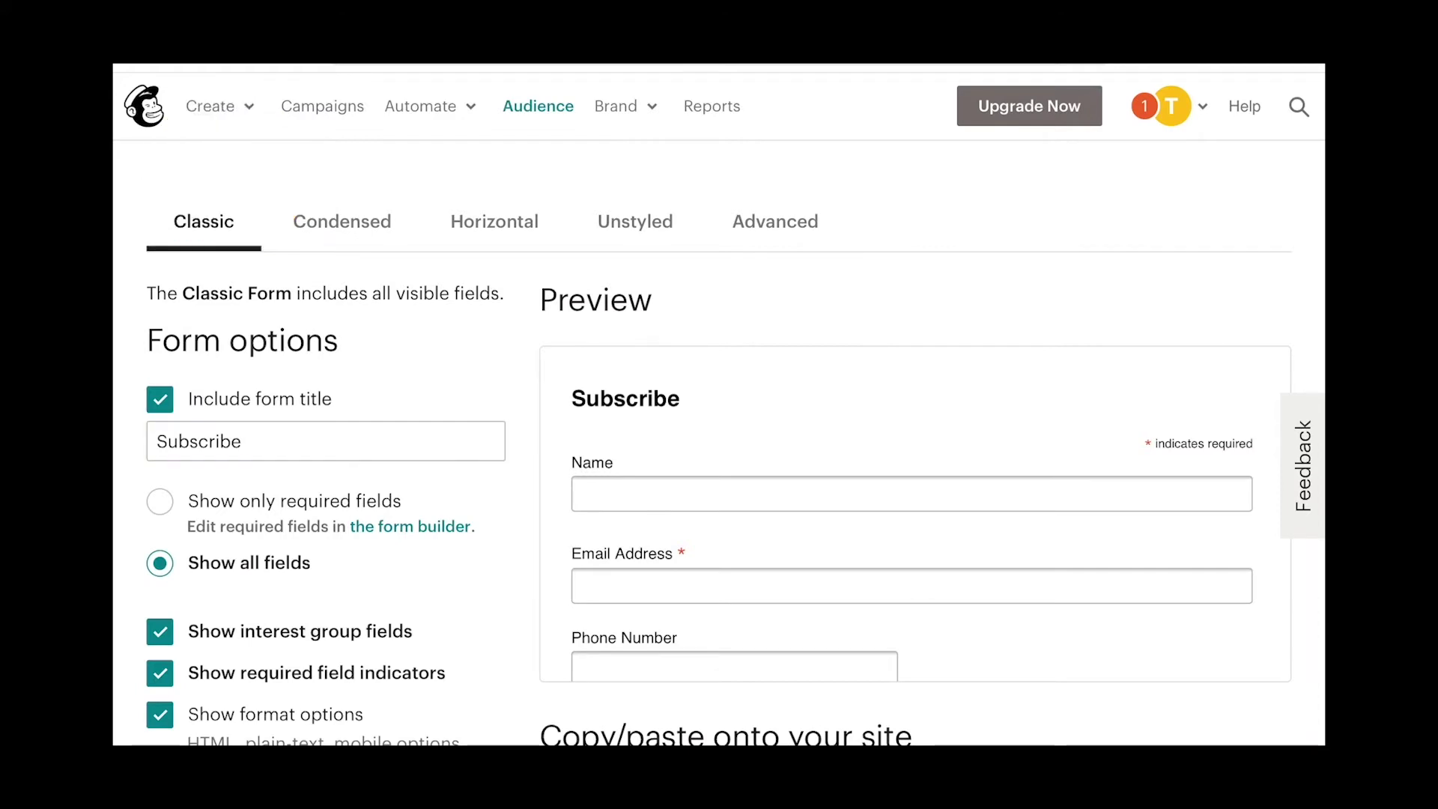
Step: Replace the 'Subscribe' form title with 'Contact us' and review the form preview
{"action": "left_click", "coordinate": [247, 442]}
{"action": "key", "text": "BackSpace"}
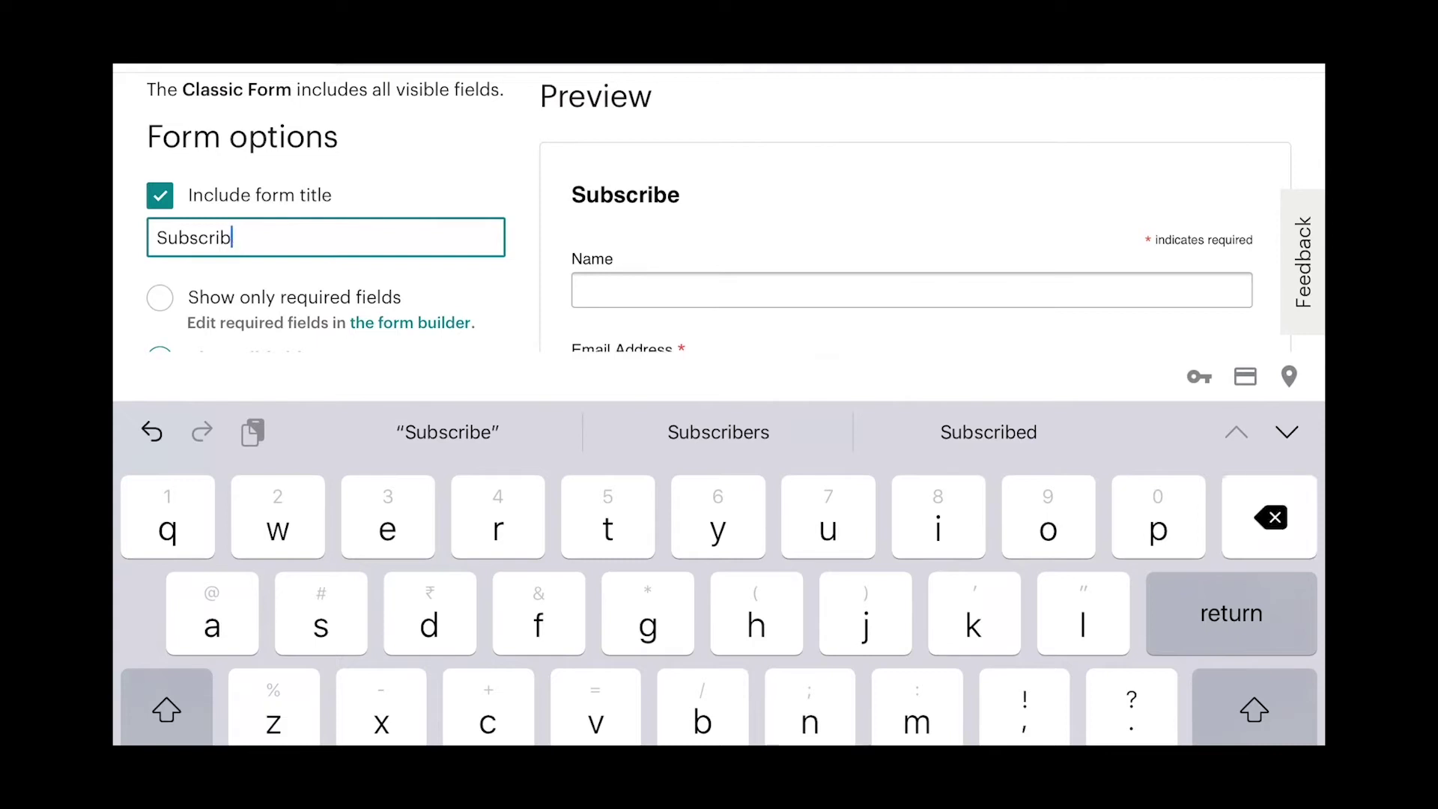
{"action": "key", "text": "BackSpace"}
{"action": "key", "text": "BackSpace"}
{"action": "key", "text": "BackSpace"}
{"action": "key", "text": "BackSpace"}
{"action": "key", "text": "BackSpace"}
{"action": "key", "text": "BackSpace"}
{"action": "key", "text": "BackSpace"}
{"action": "key", "text": "BackSpace"}
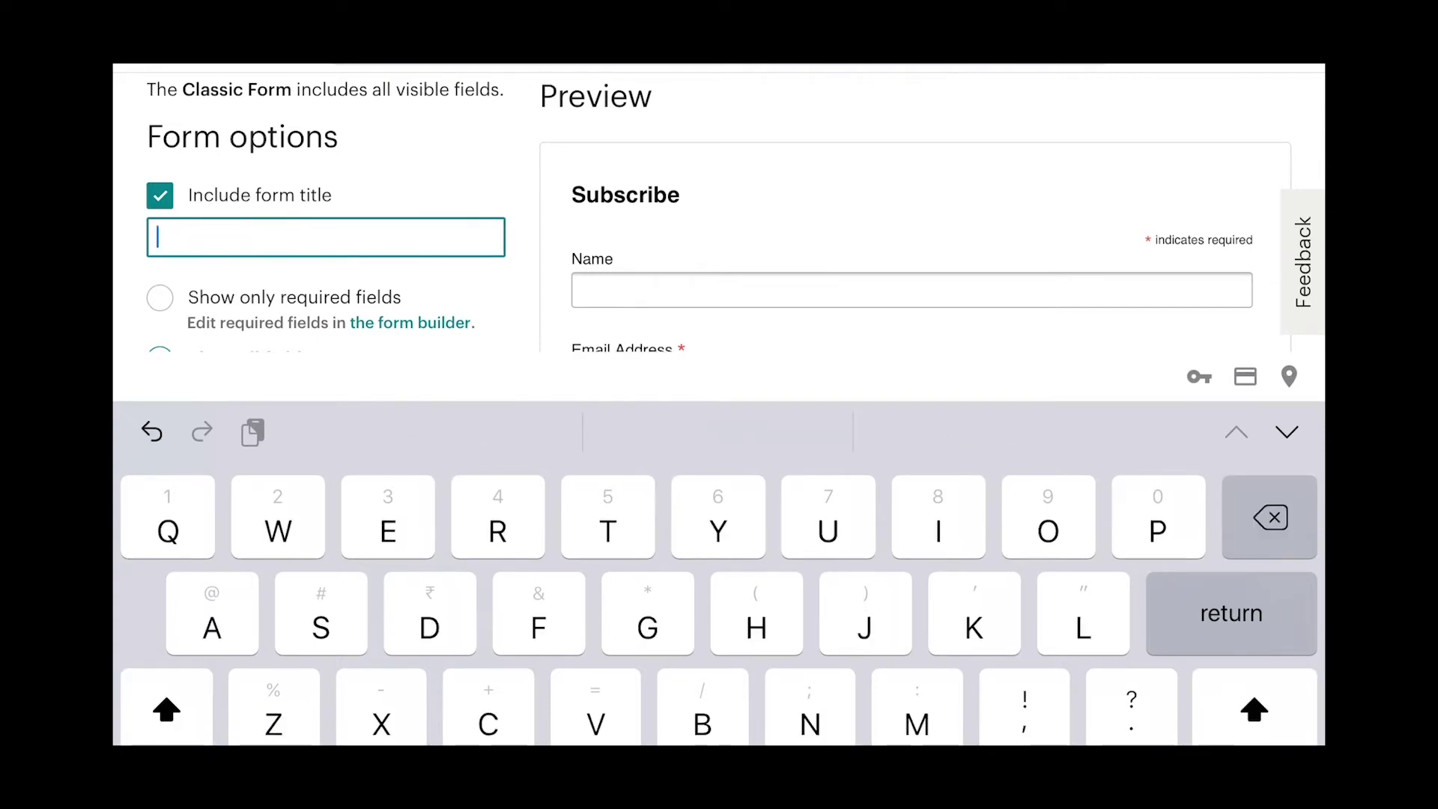
{"action": "type", "text": "Cont"}
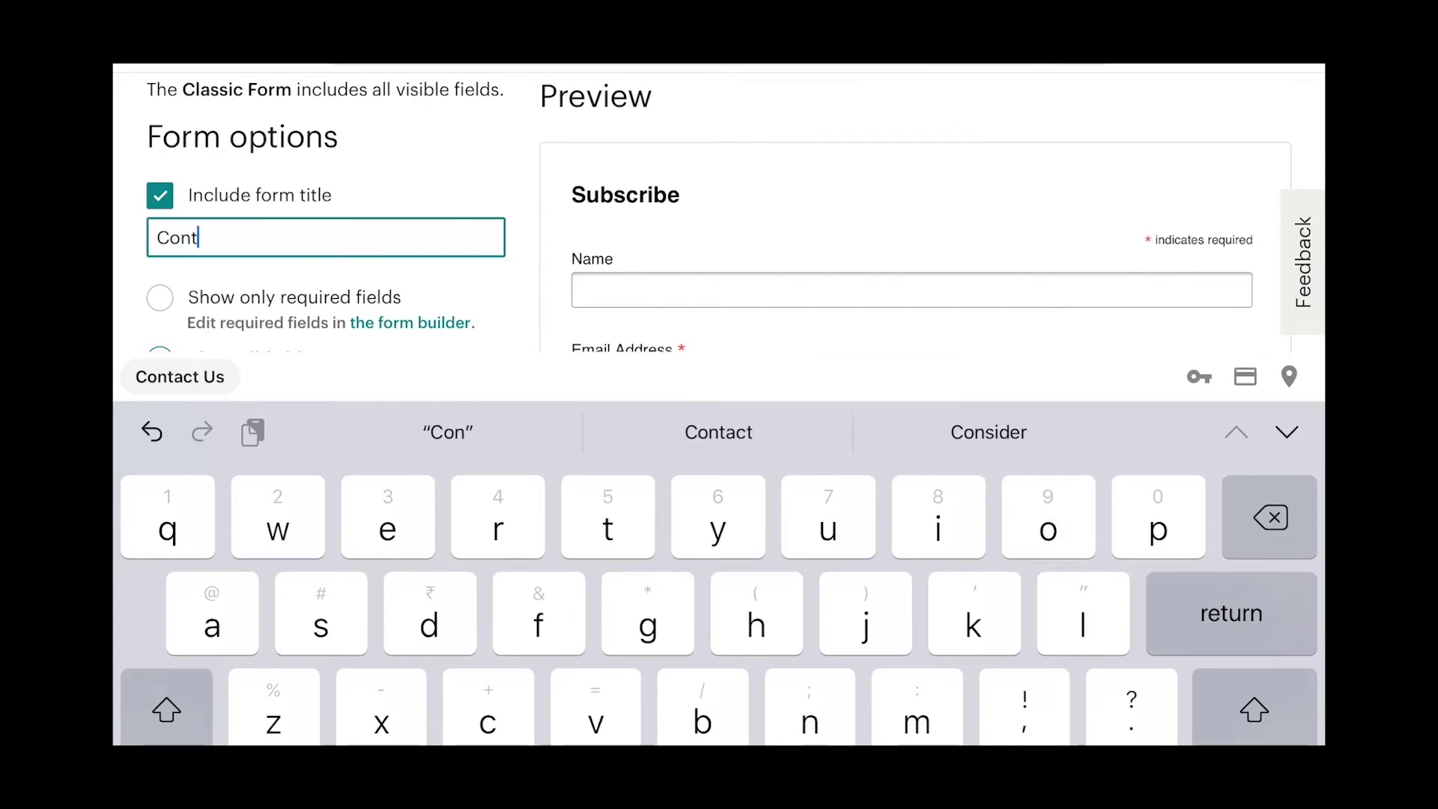
{"action": "type", "text": "act "}
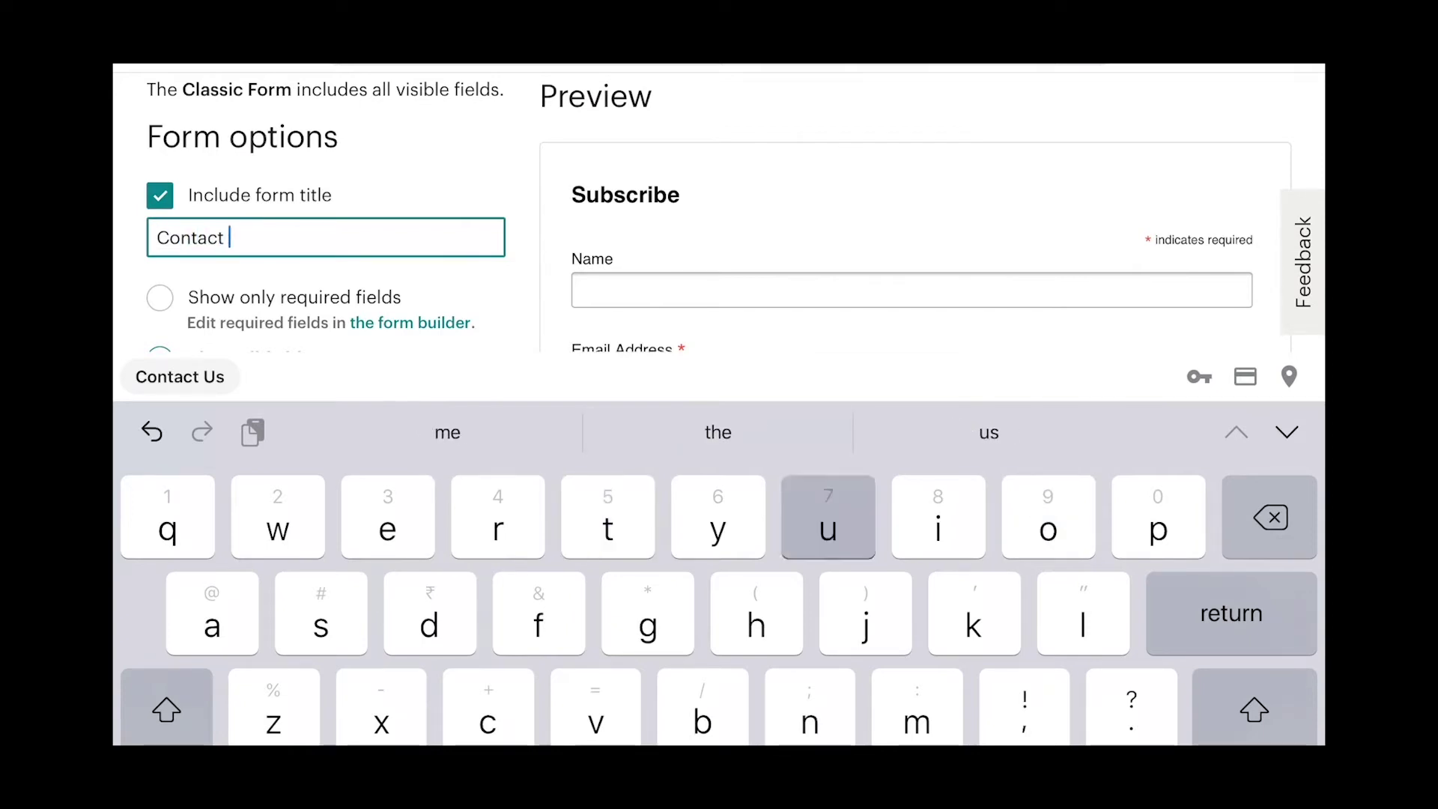
{"action": "type", "text": "us"}
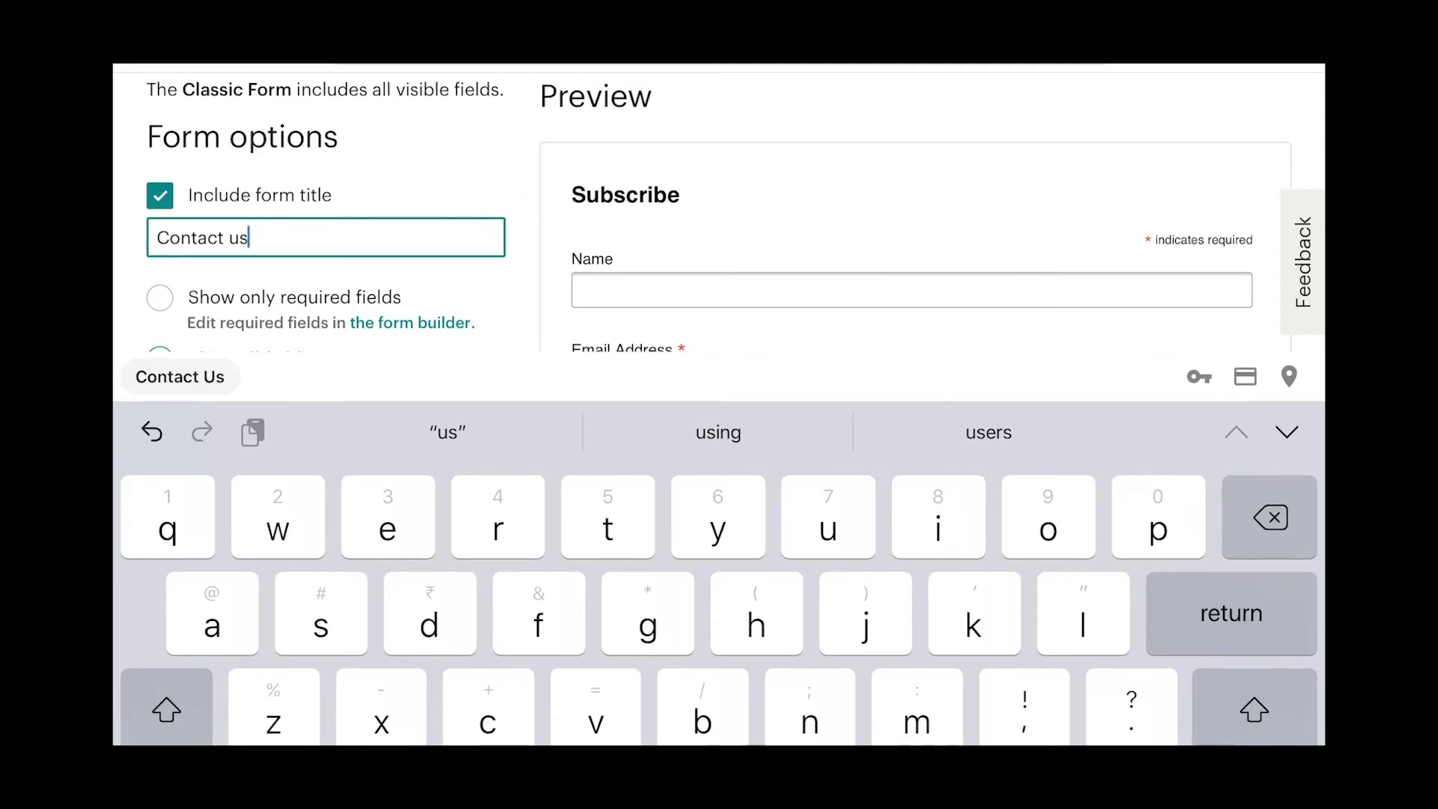
{"action": "key", "text": "Return"}
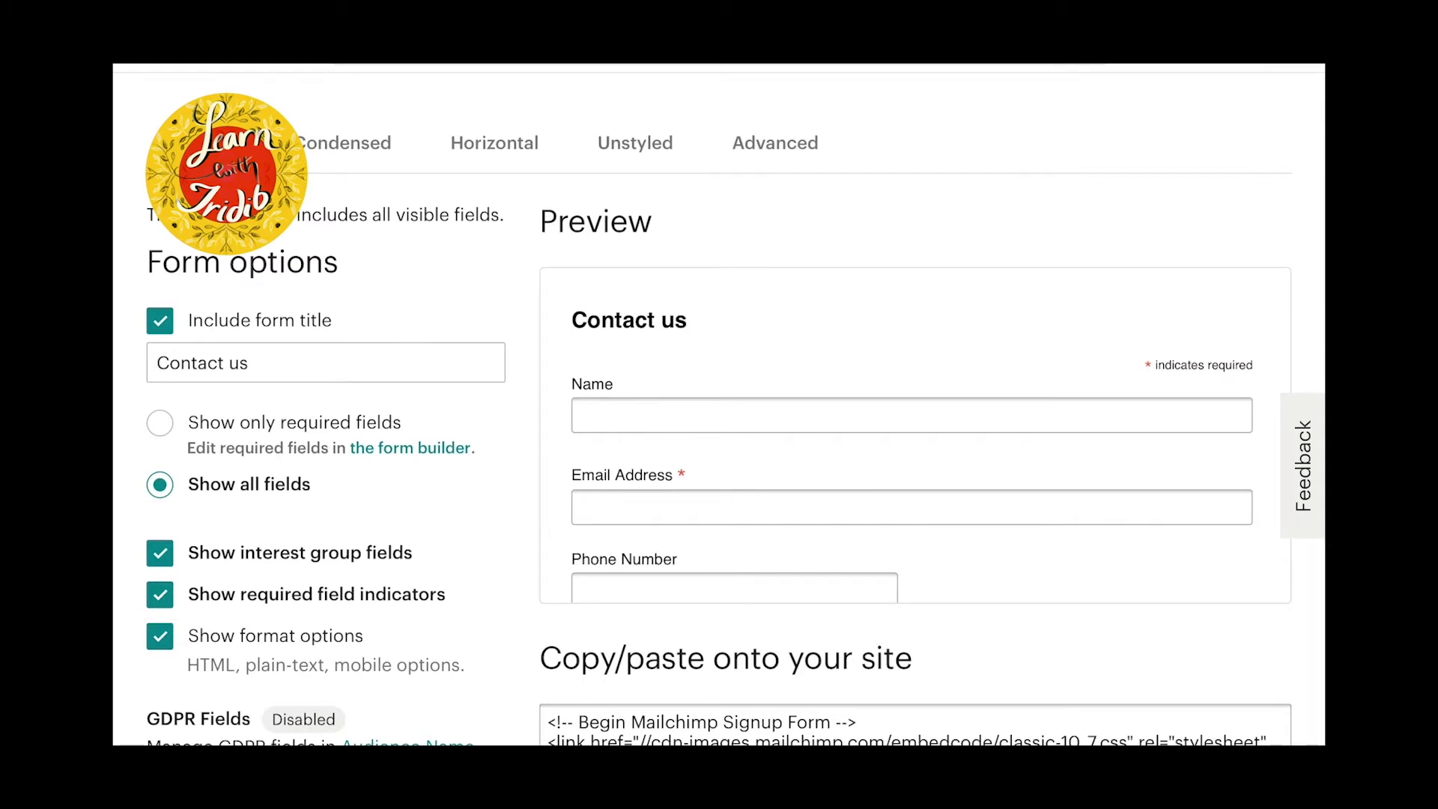
{"action": "scroll", "coordinate": [912, 435], "scroll_direction": "down", "scroll_amount": 3}
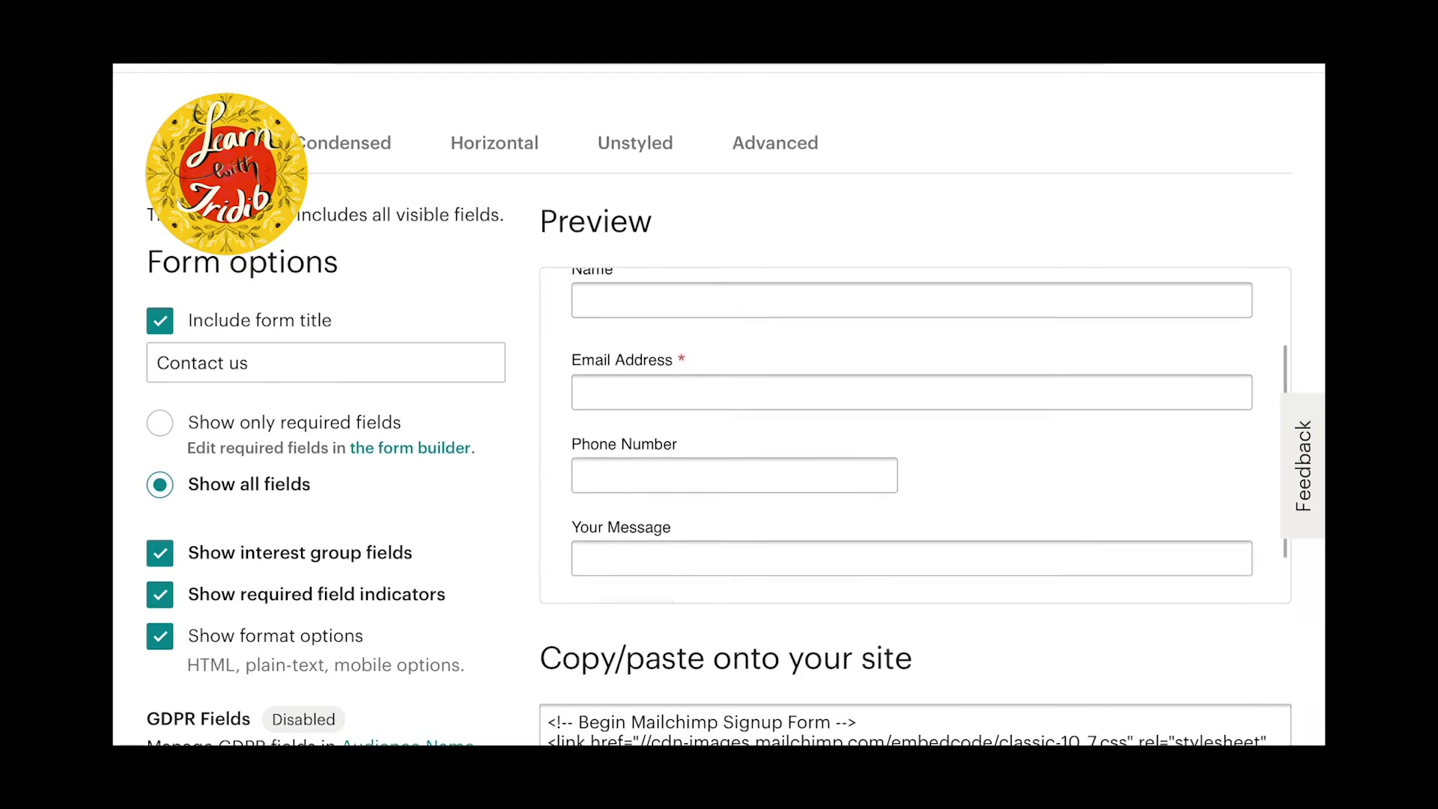
{"action": "scroll", "coordinate": [911, 434], "scroll_direction": "up", "scroll_amount": 1}
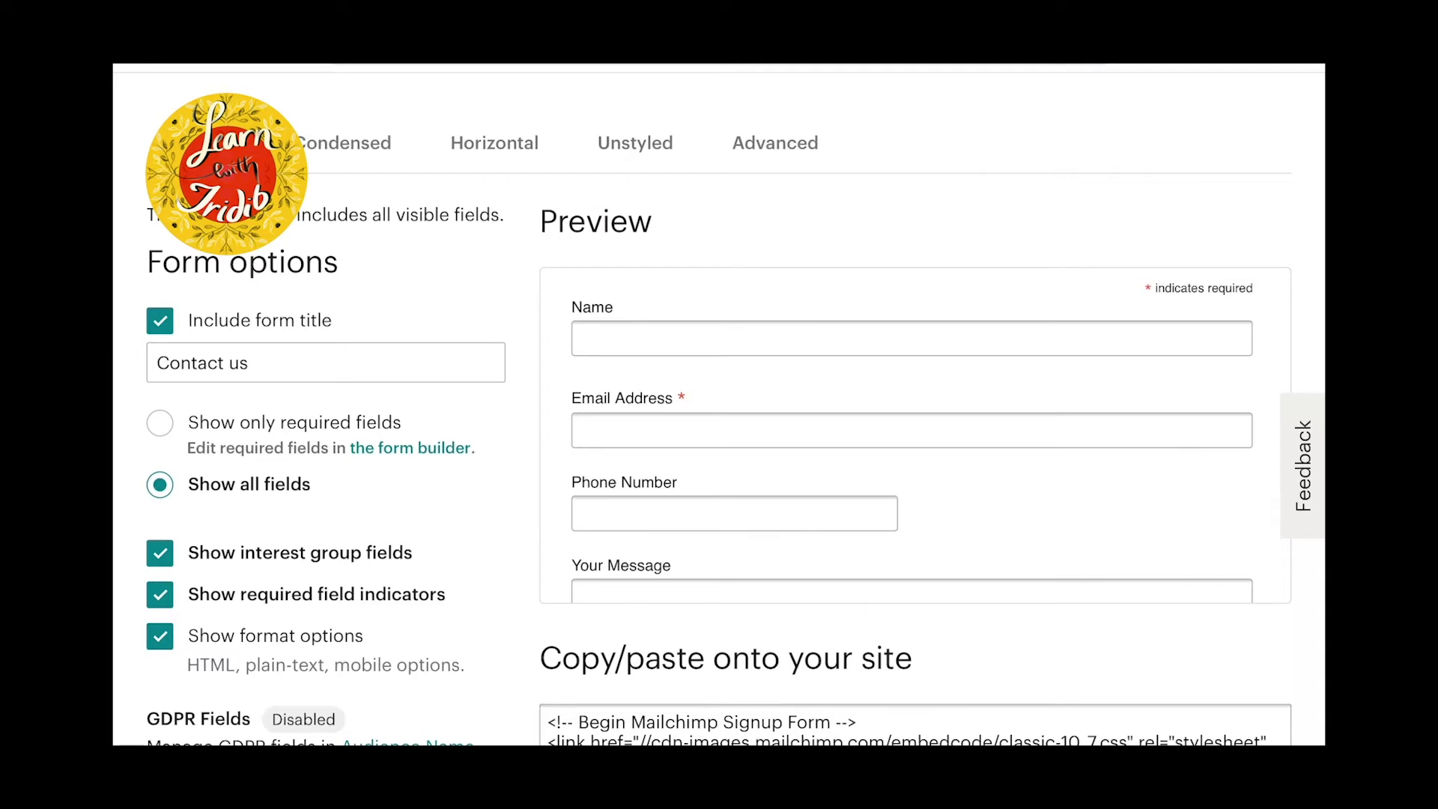
{"action": "scroll", "coordinate": [911, 435], "scroll_direction": "down", "scroll_amount": 1}
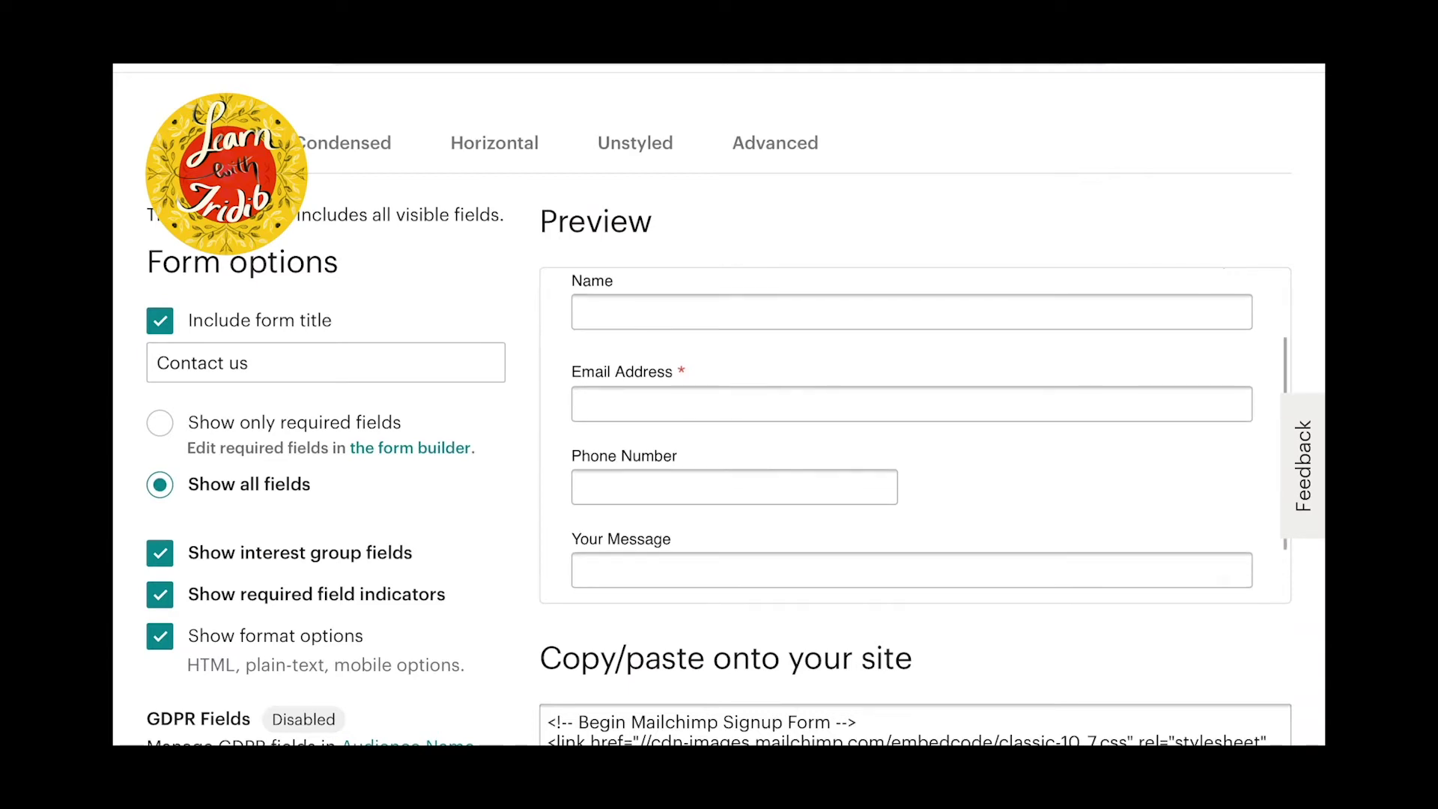
{"action": "scroll", "coordinate": [912, 435], "scroll_direction": "up", "scroll_amount": 1}
{"action": "scroll", "coordinate": [912, 435], "scroll_direction": "up", "scroll_amount": 1}
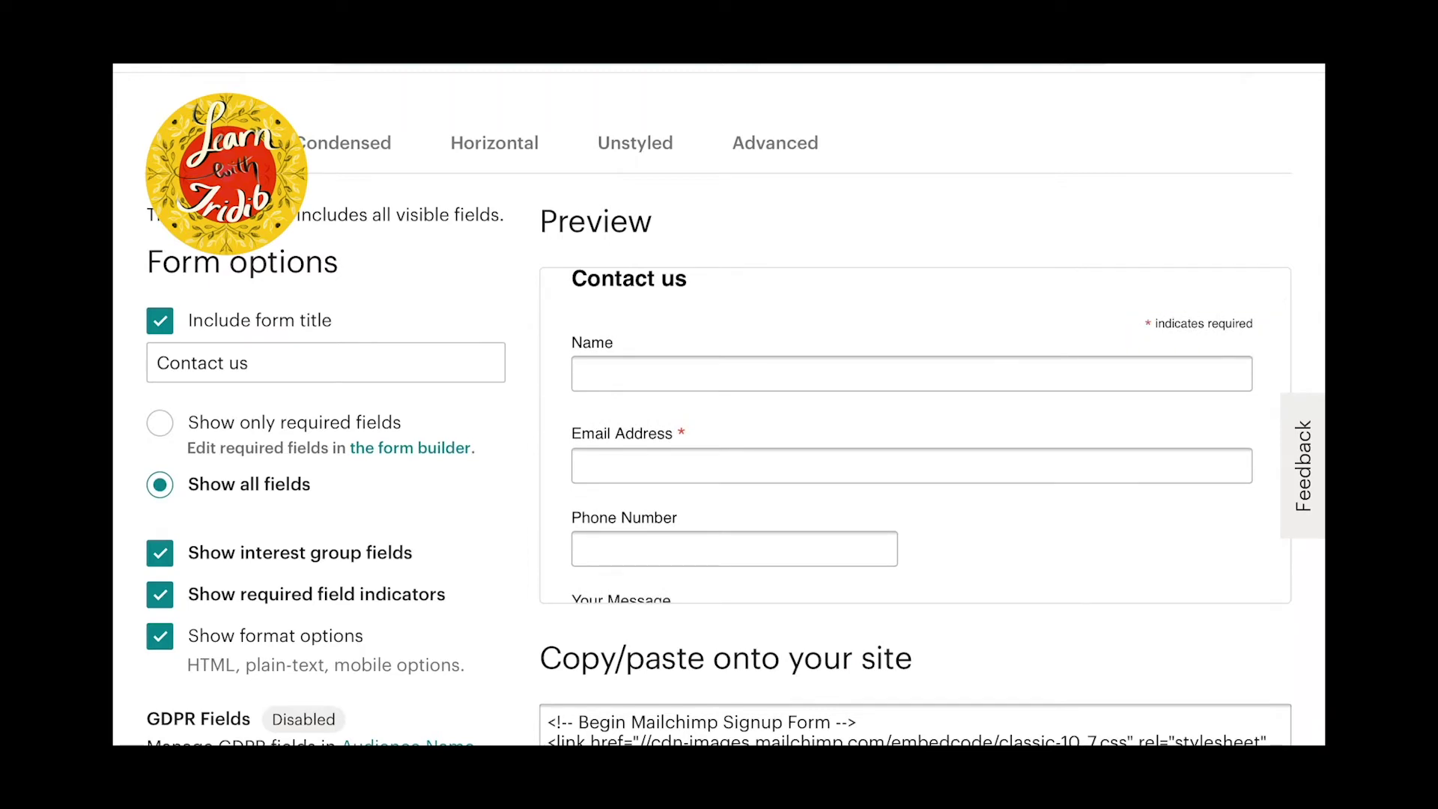
{"action": "scroll", "coordinate": [912, 435], "scroll_direction": "down", "scroll_amount": 2}
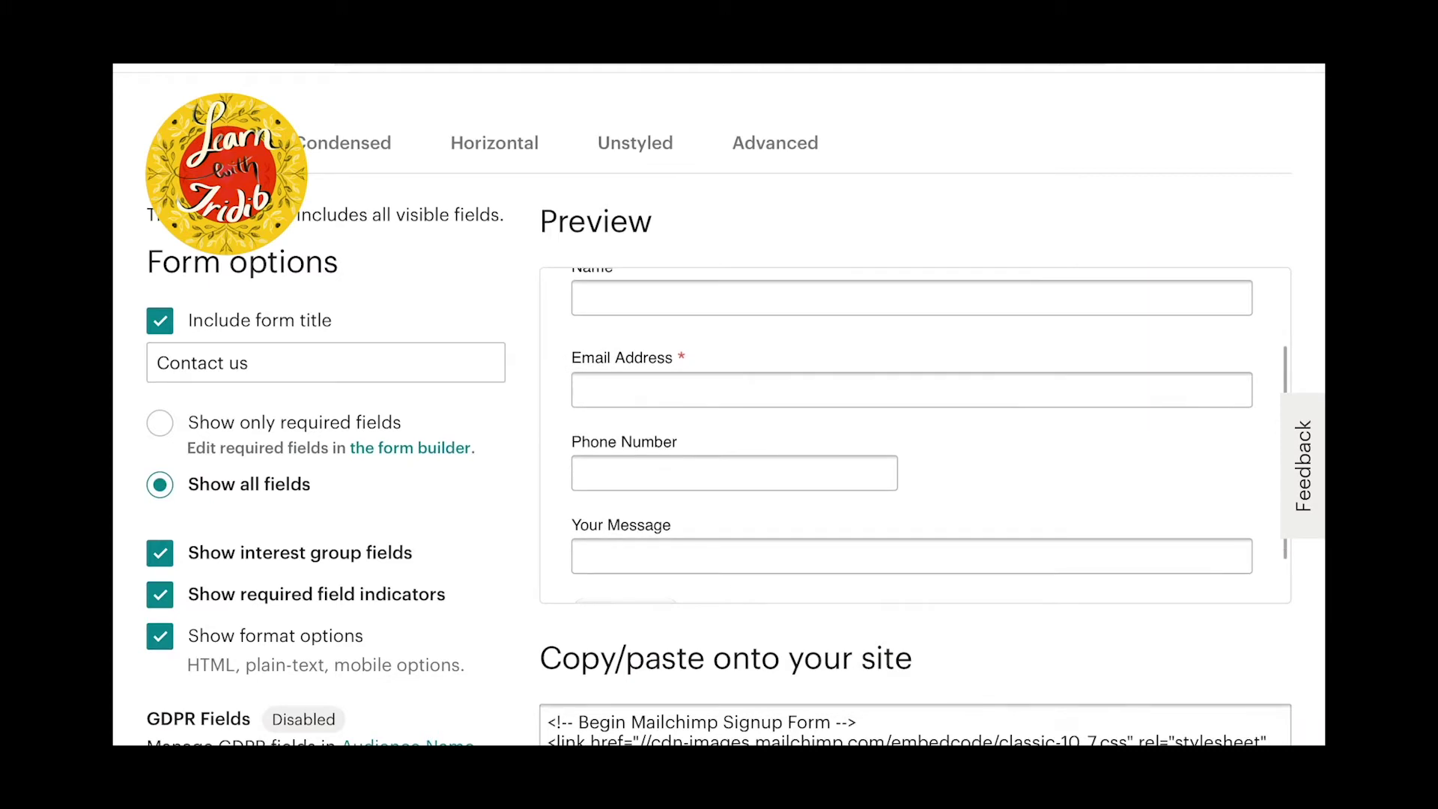
{"action": "left_click", "coordinate": [159, 422]}
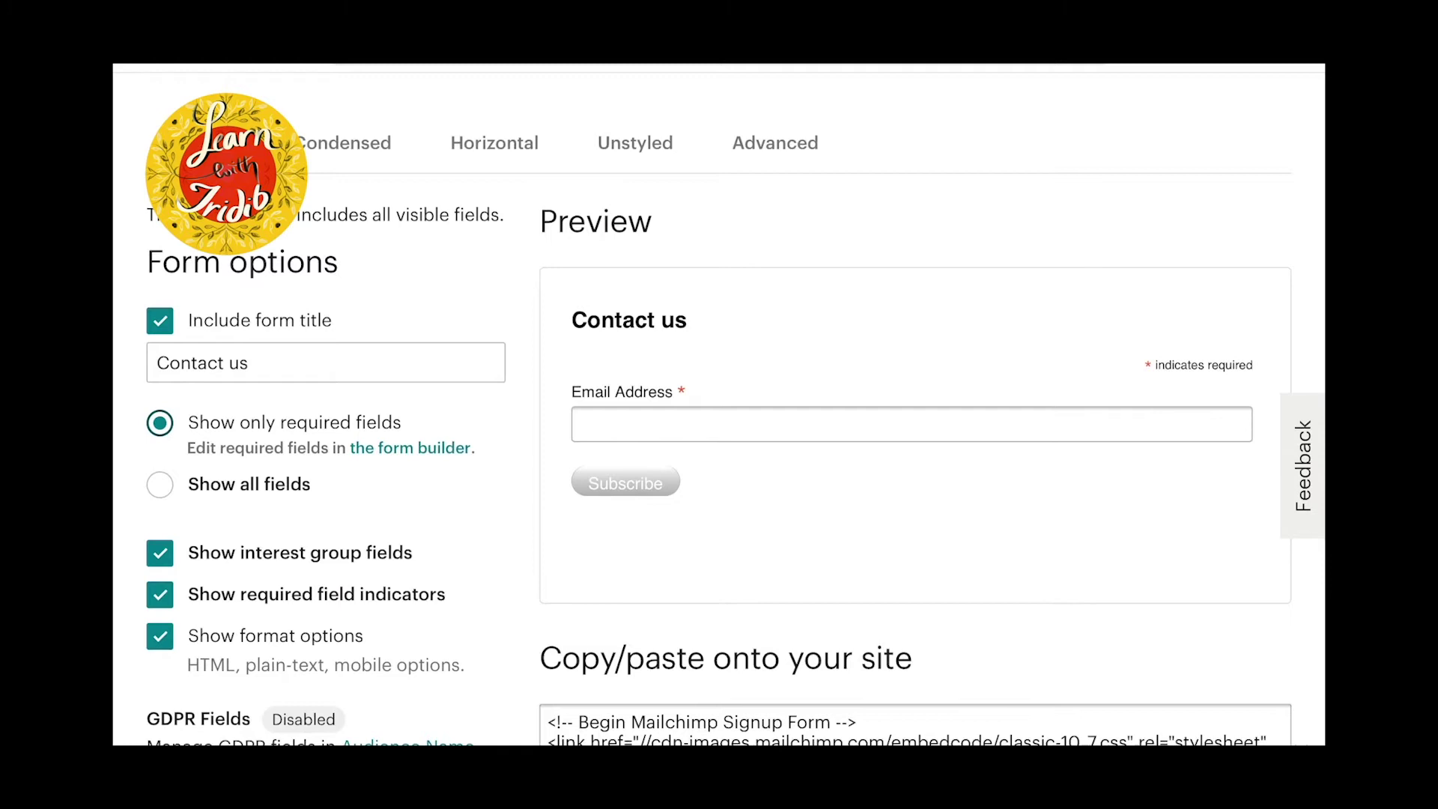
{"action": "left_click", "coordinate": [160, 484]}
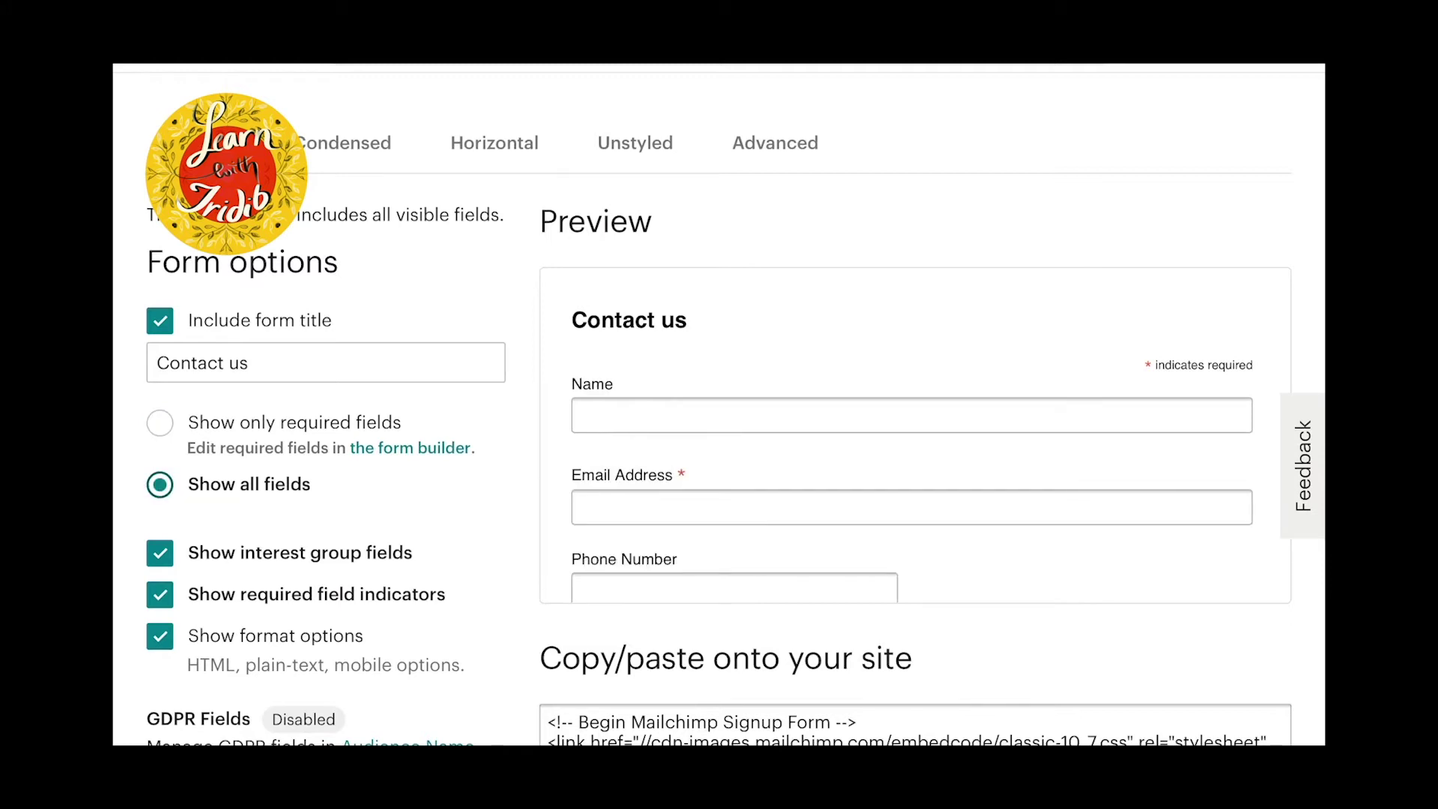
{"action": "scroll", "coordinate": [914, 435], "scroll_direction": "down", "scroll_amount": 1}
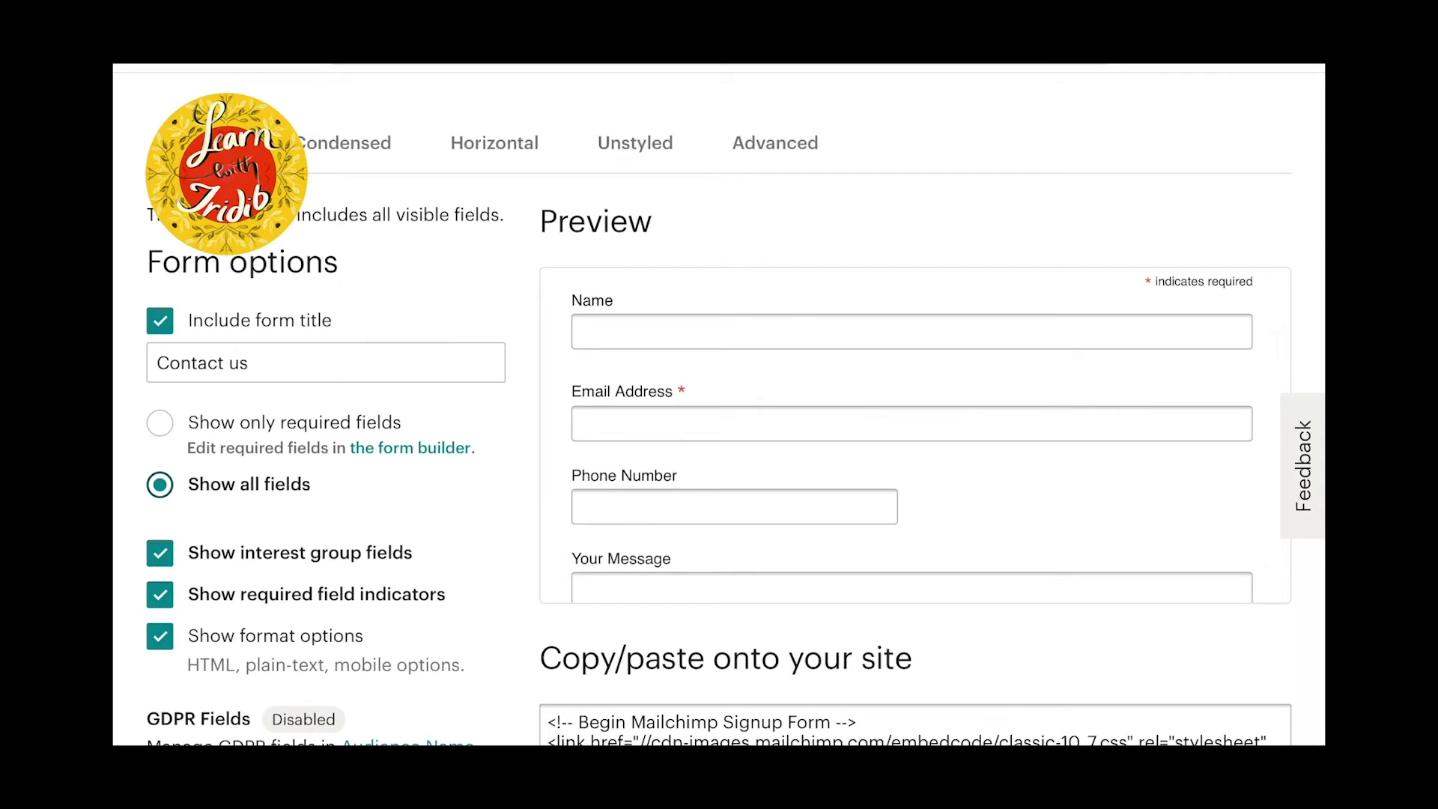
{"action": "scroll", "coordinate": [914, 434], "scroll_direction": "down", "scroll_amount": 1}
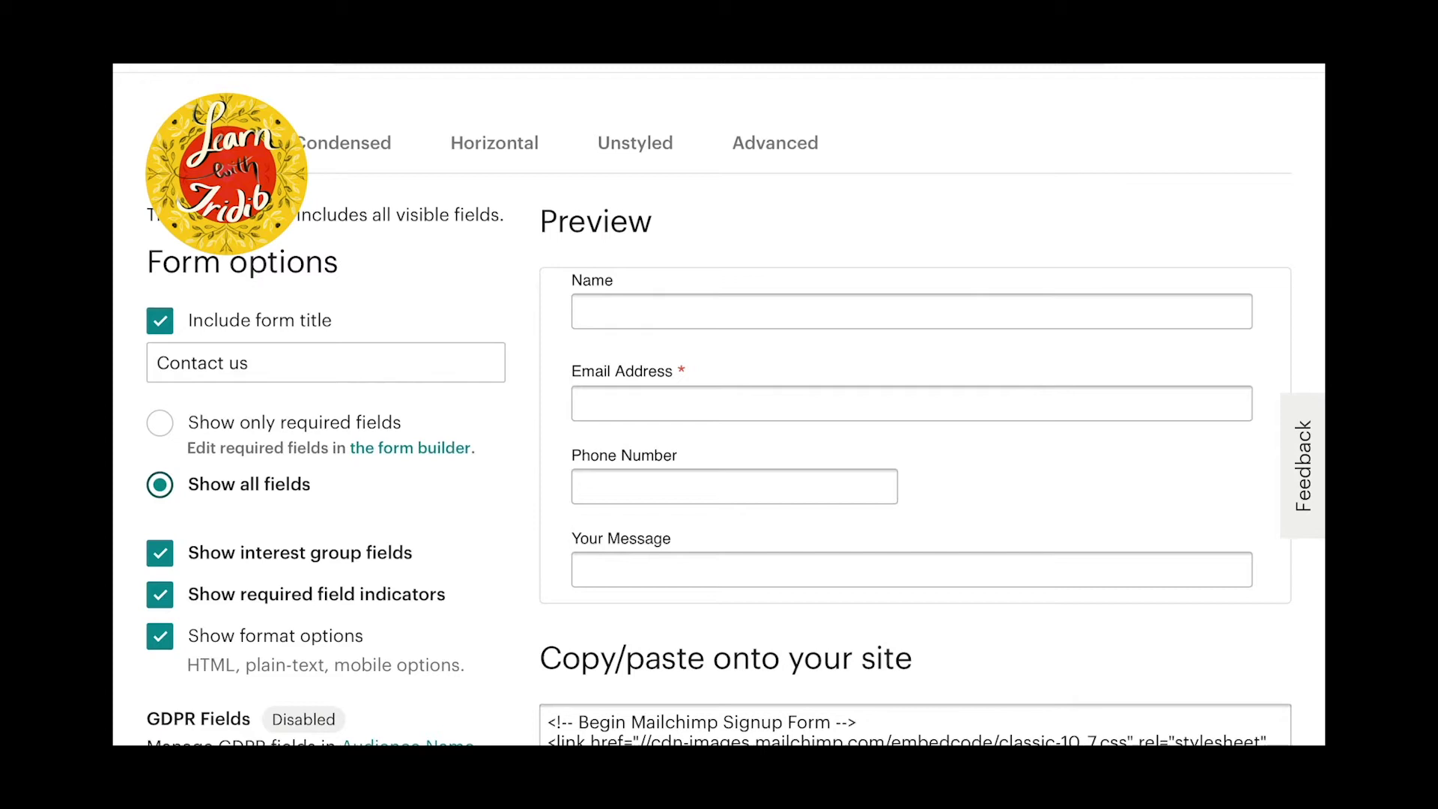
{"action": "scroll", "coordinate": [912, 435], "scroll_direction": "down", "scroll_amount": 1}
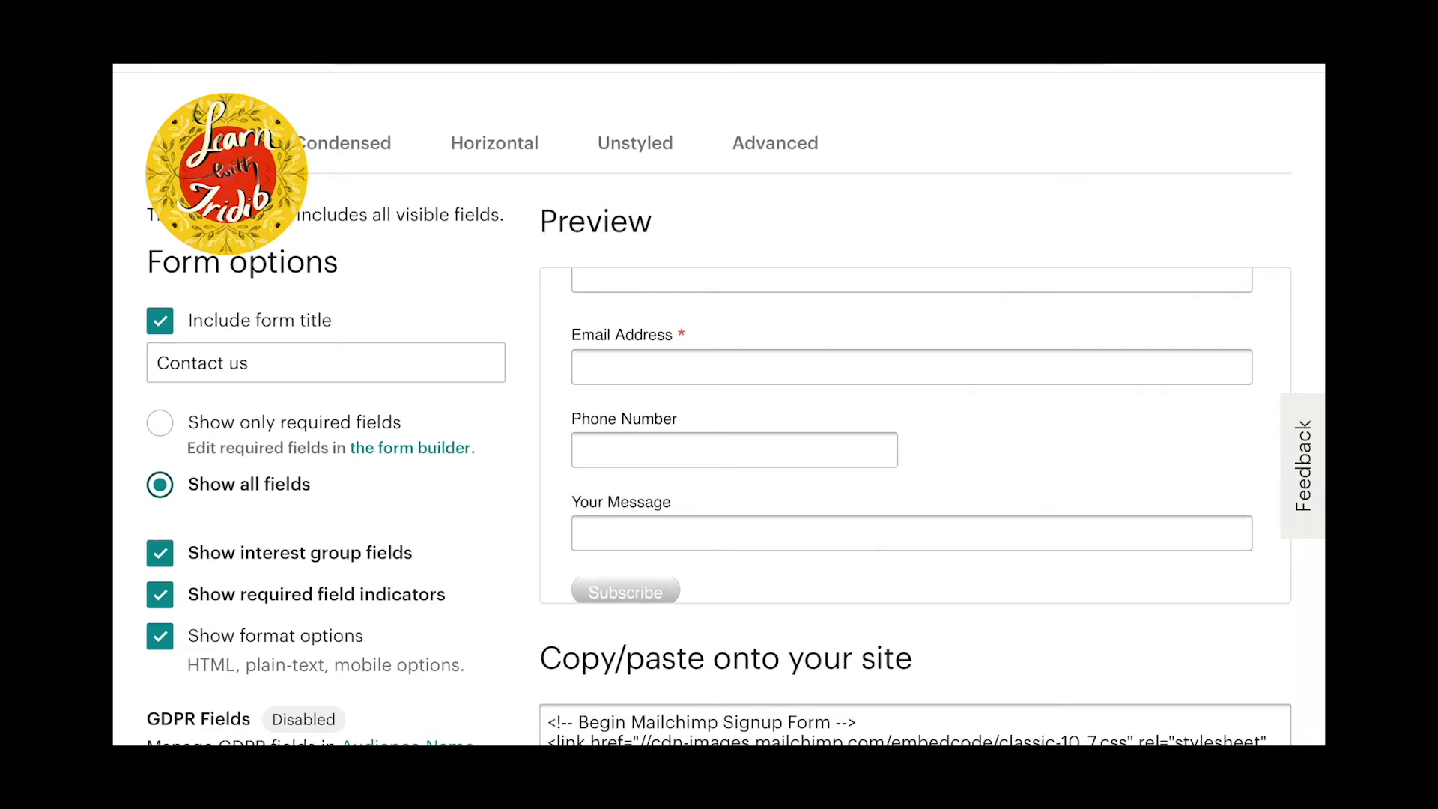
{"action": "scroll", "coordinate": [914, 435], "scroll_direction": "down", "scroll_amount": 1}
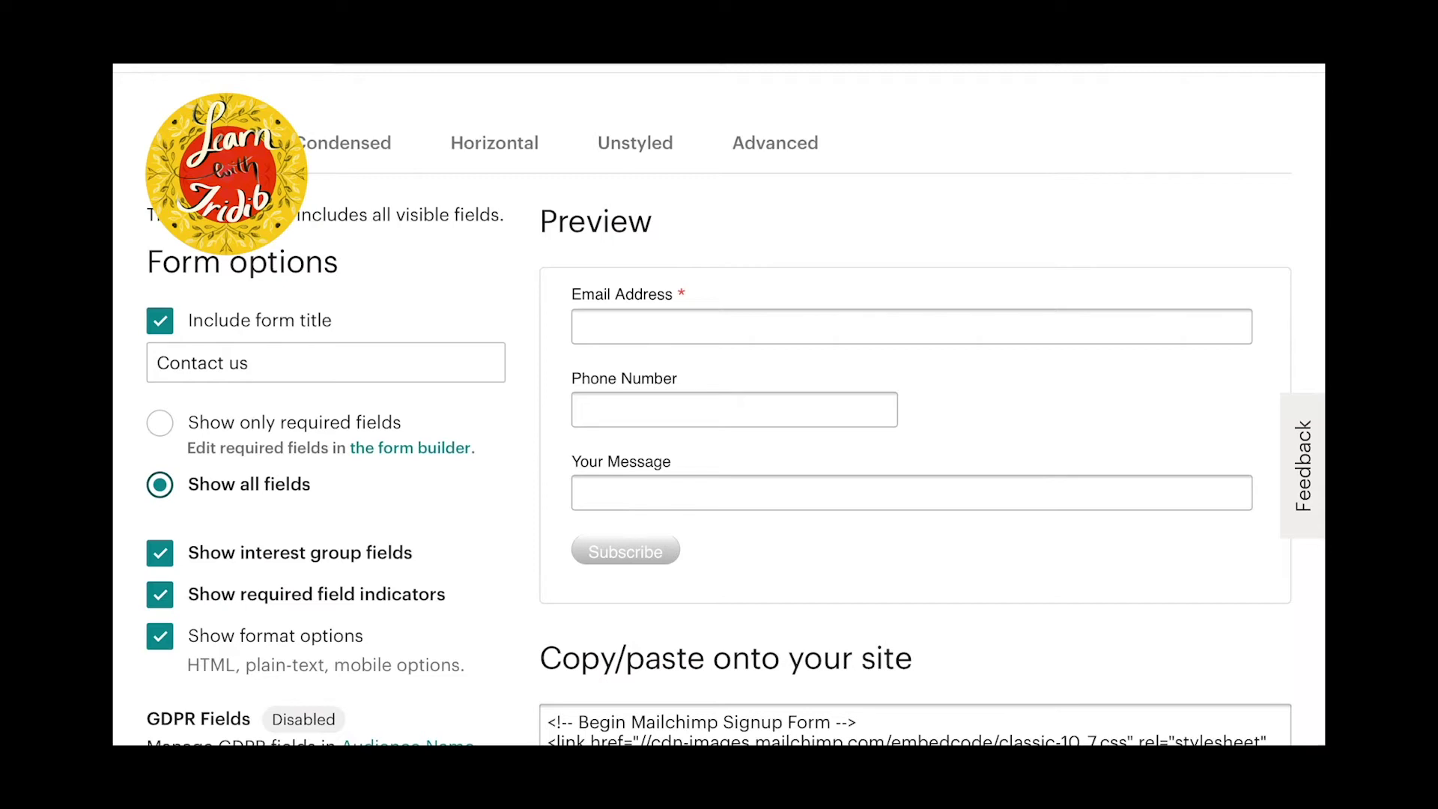
{"action": "scroll", "coordinate": [914, 435], "scroll_direction": "up", "scroll_amount": 1}
{"action": "scroll", "coordinate": [914, 435], "scroll_direction": "down", "scroll_amount": 1}
{"action": "scroll", "coordinate": [914, 435], "scroll_direction": "down", "scroll_amount": 1}
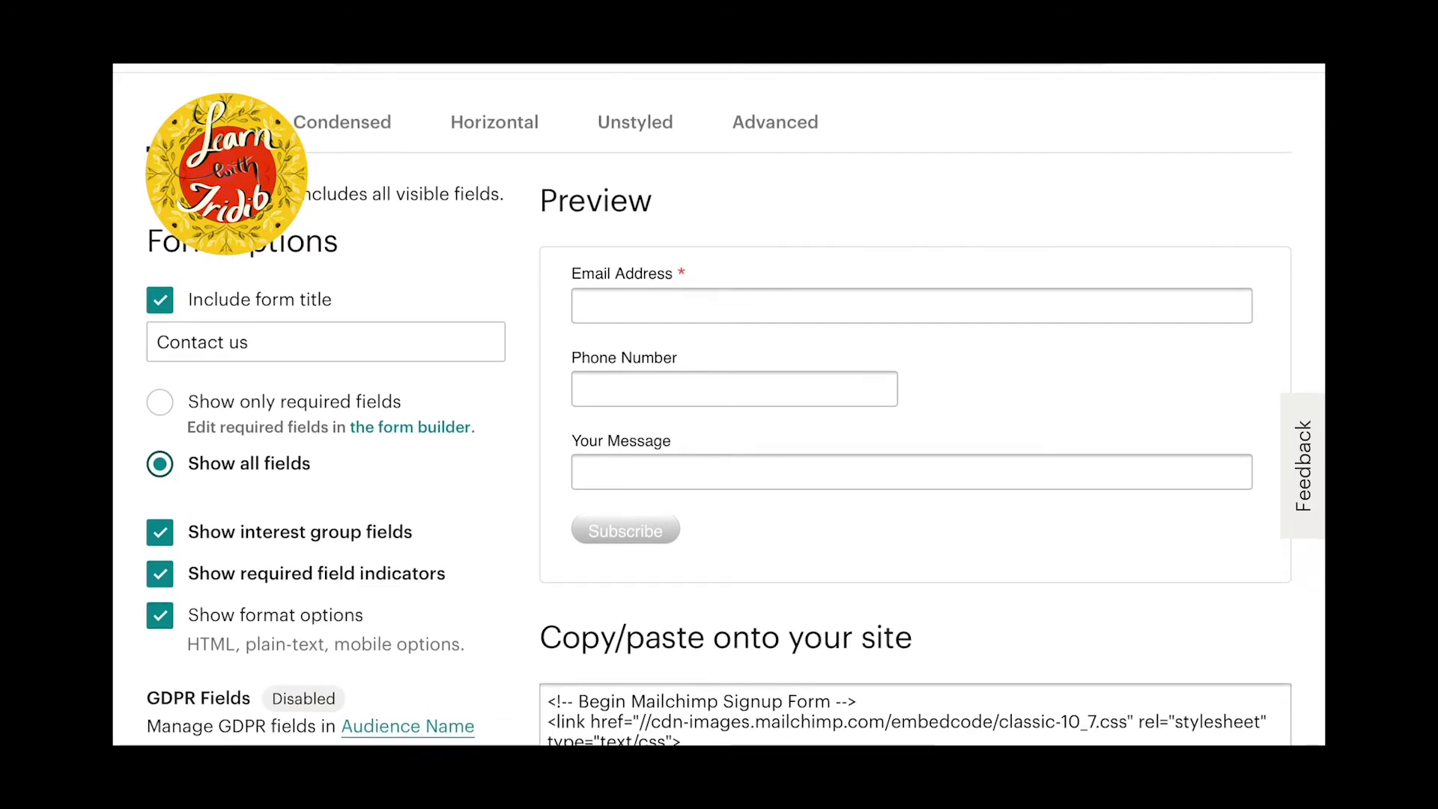
{"action": "scroll", "coordinate": [914, 435], "scroll_direction": "down", "scroll_amount": 2}
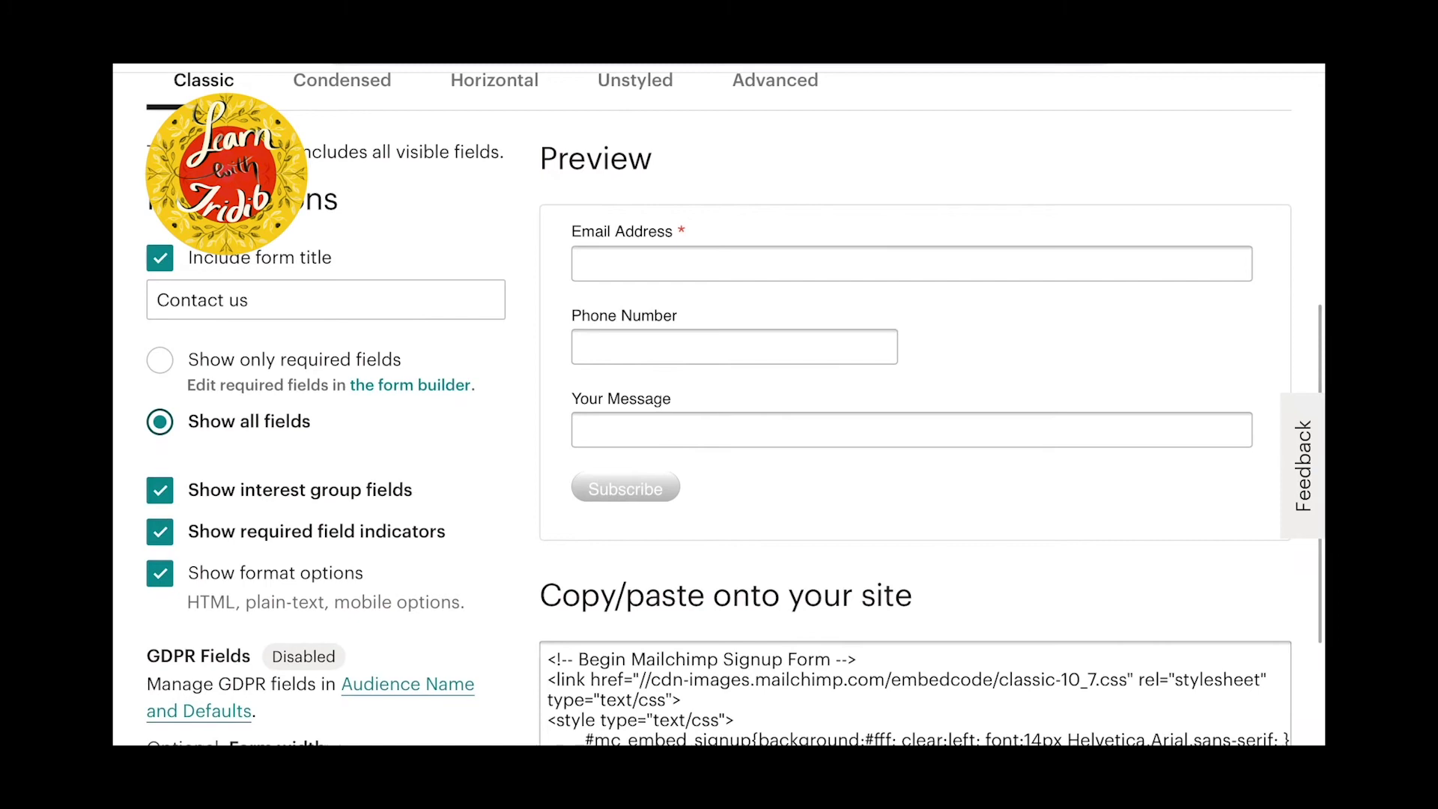
{"action": "scroll", "coordinate": [719, 404], "scroll_direction": "down", "scroll_amount": 1}
{"action": "scroll", "coordinate": [719, 404], "scroll_direction": "down", "scroll_amount": 3}
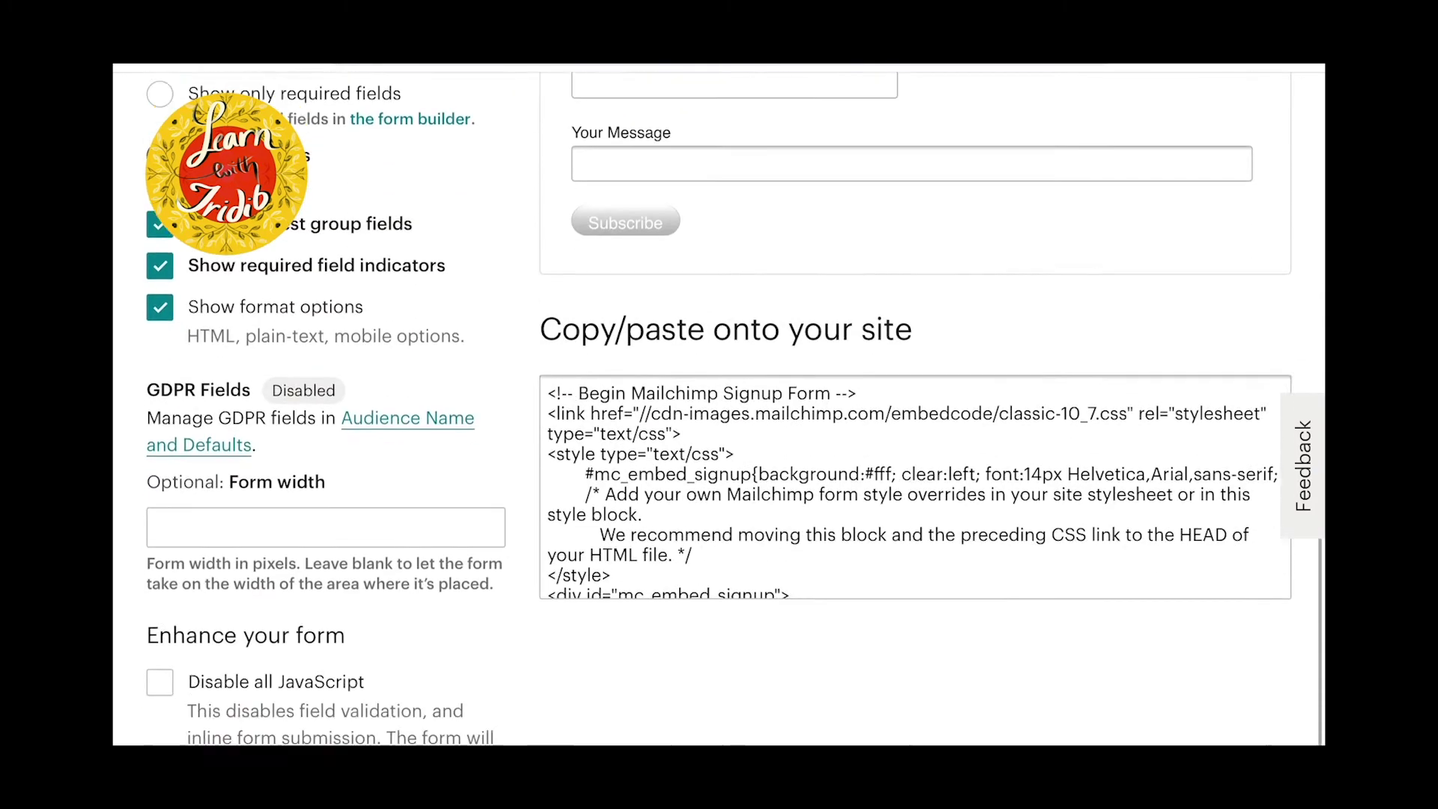
{"action": "scroll", "coordinate": [720, 404], "scroll_direction": "down", "scroll_amount": 3}
{"action": "scroll", "coordinate": [719, 405], "scroll_direction": "up", "scroll_amount": 1}
{"action": "scroll", "coordinate": [719, 404], "scroll_direction": "up", "scroll_amount": 3}
{"action": "scroll", "coordinate": [719, 404], "scroll_direction": "up", "scroll_amount": 3}
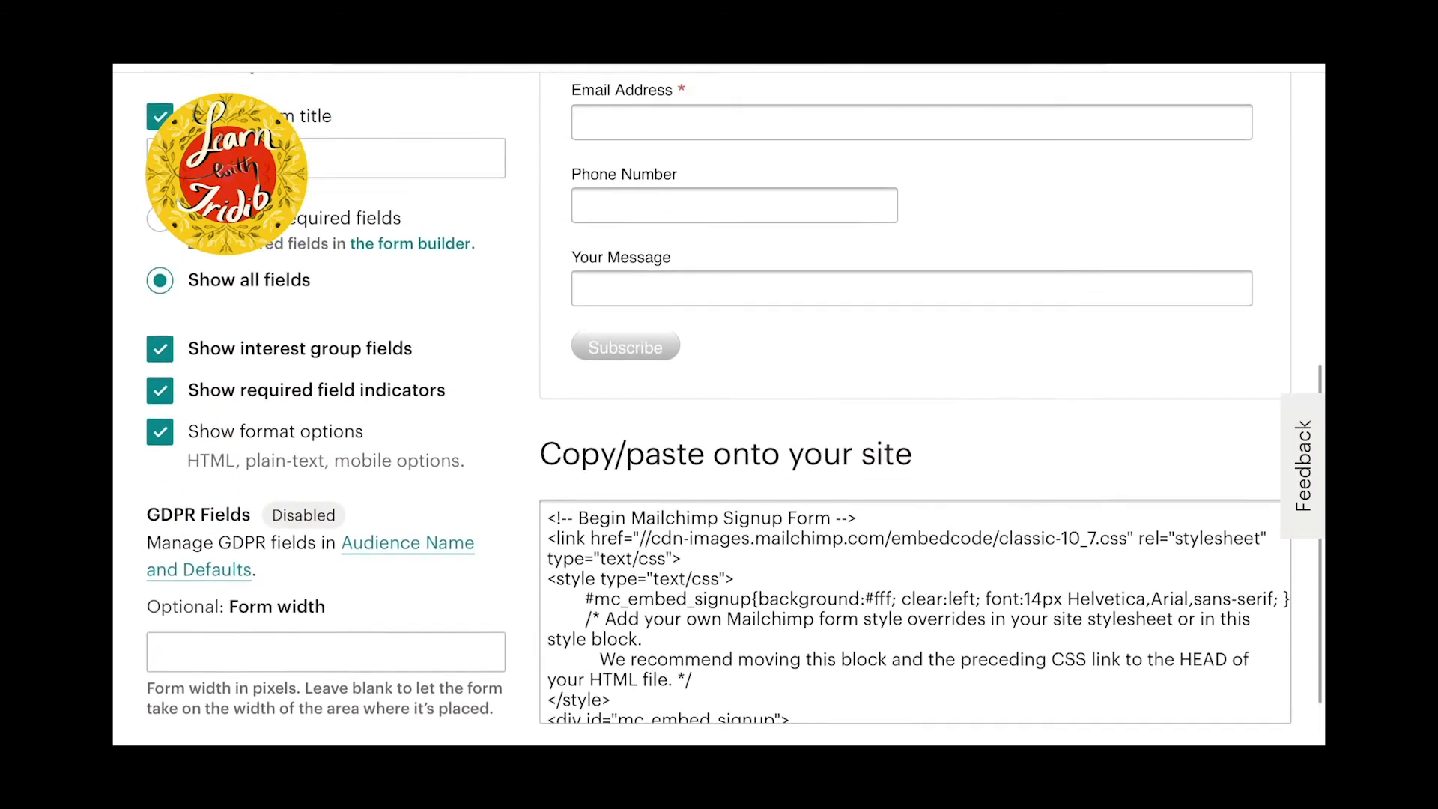
{"action": "scroll", "coordinate": [720, 405], "scroll_direction": "up", "scroll_amount": 1}
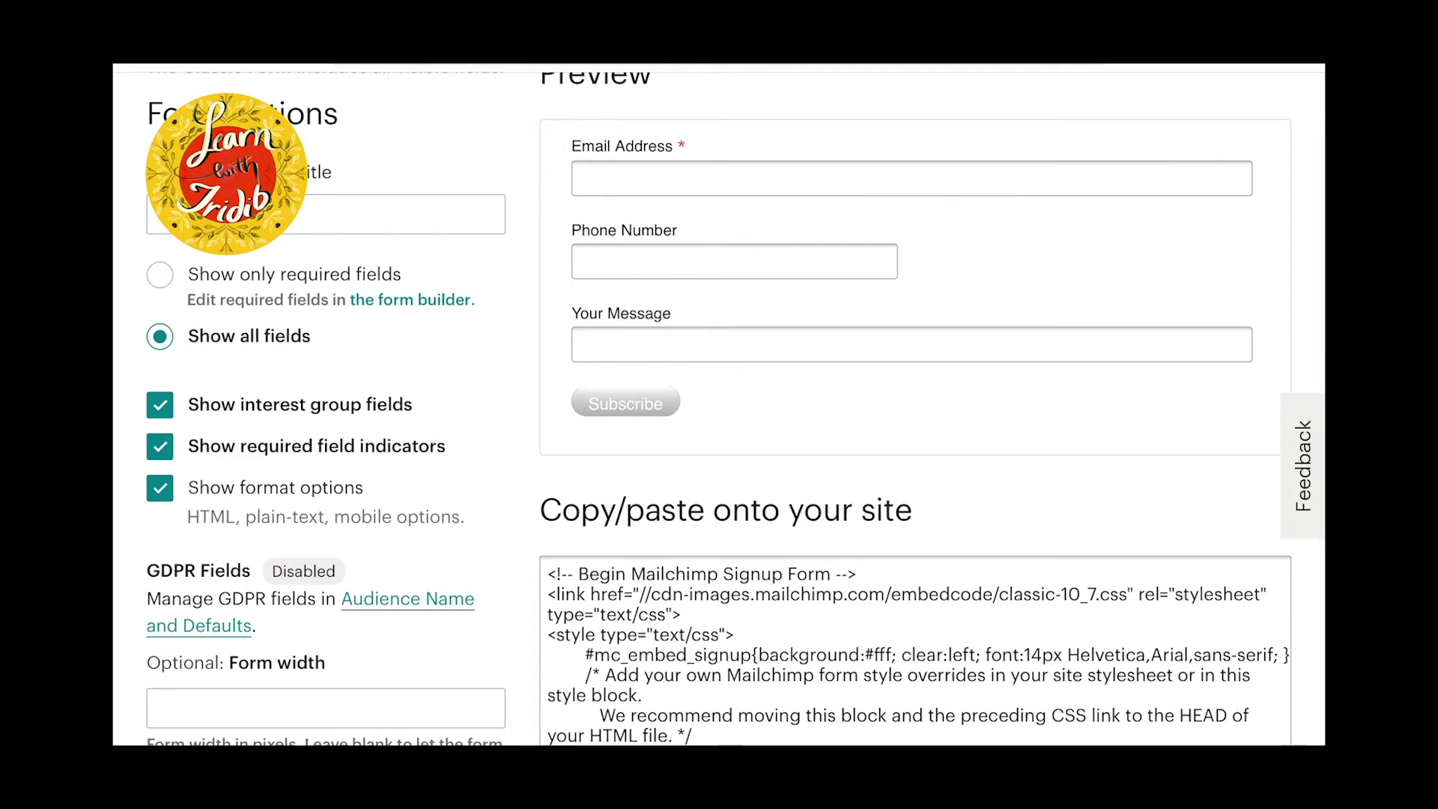
{"action": "scroll", "coordinate": [912, 285], "scroll_direction": "up", "scroll_amount": 2}
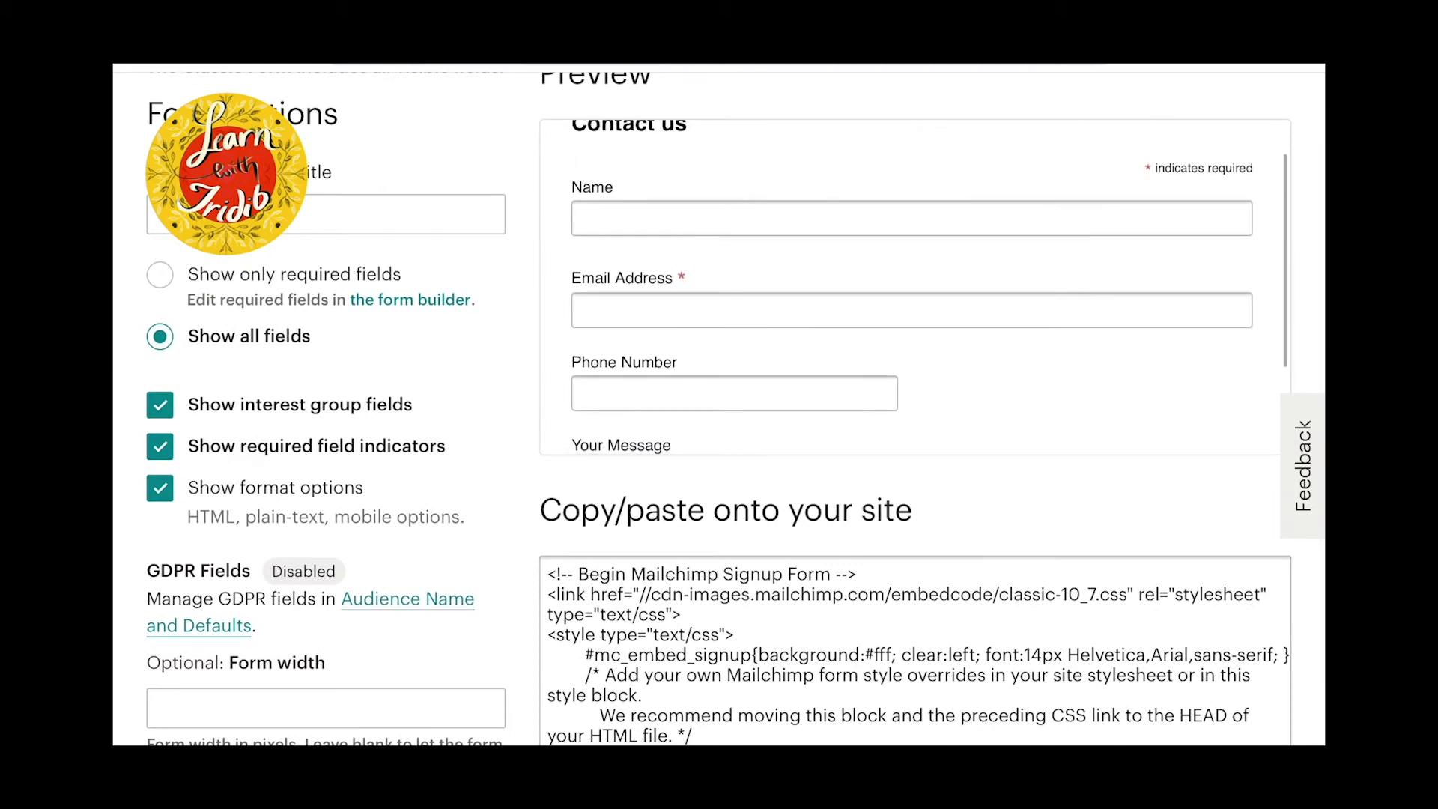
{"action": "scroll", "coordinate": [719, 405], "scroll_direction": "up", "scroll_amount": 2}
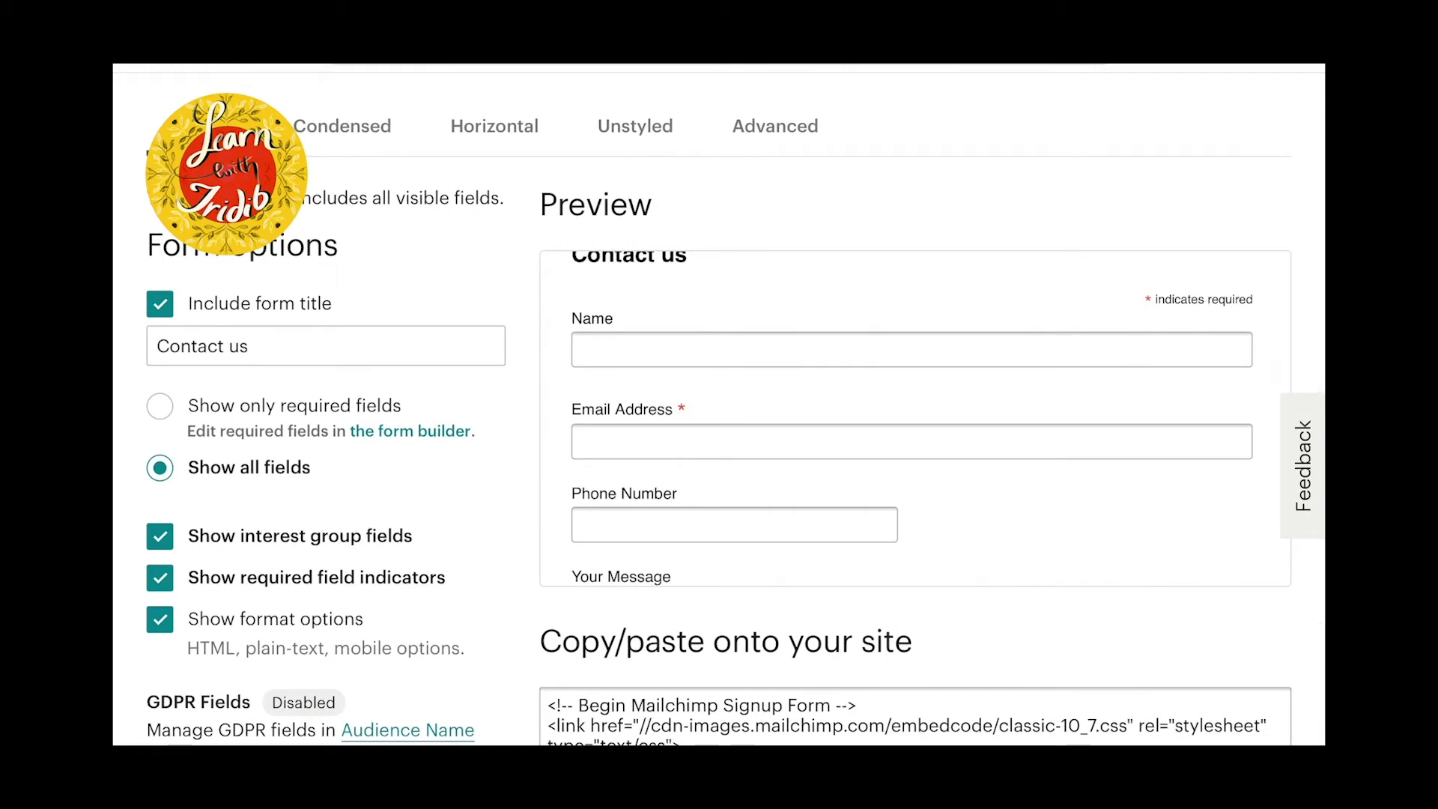
{"action": "scroll", "coordinate": [912, 419], "scroll_direction": "down", "scroll_amount": 1}
{"action": "scroll", "coordinate": [912, 420], "scroll_direction": "down", "scroll_amount": 2}
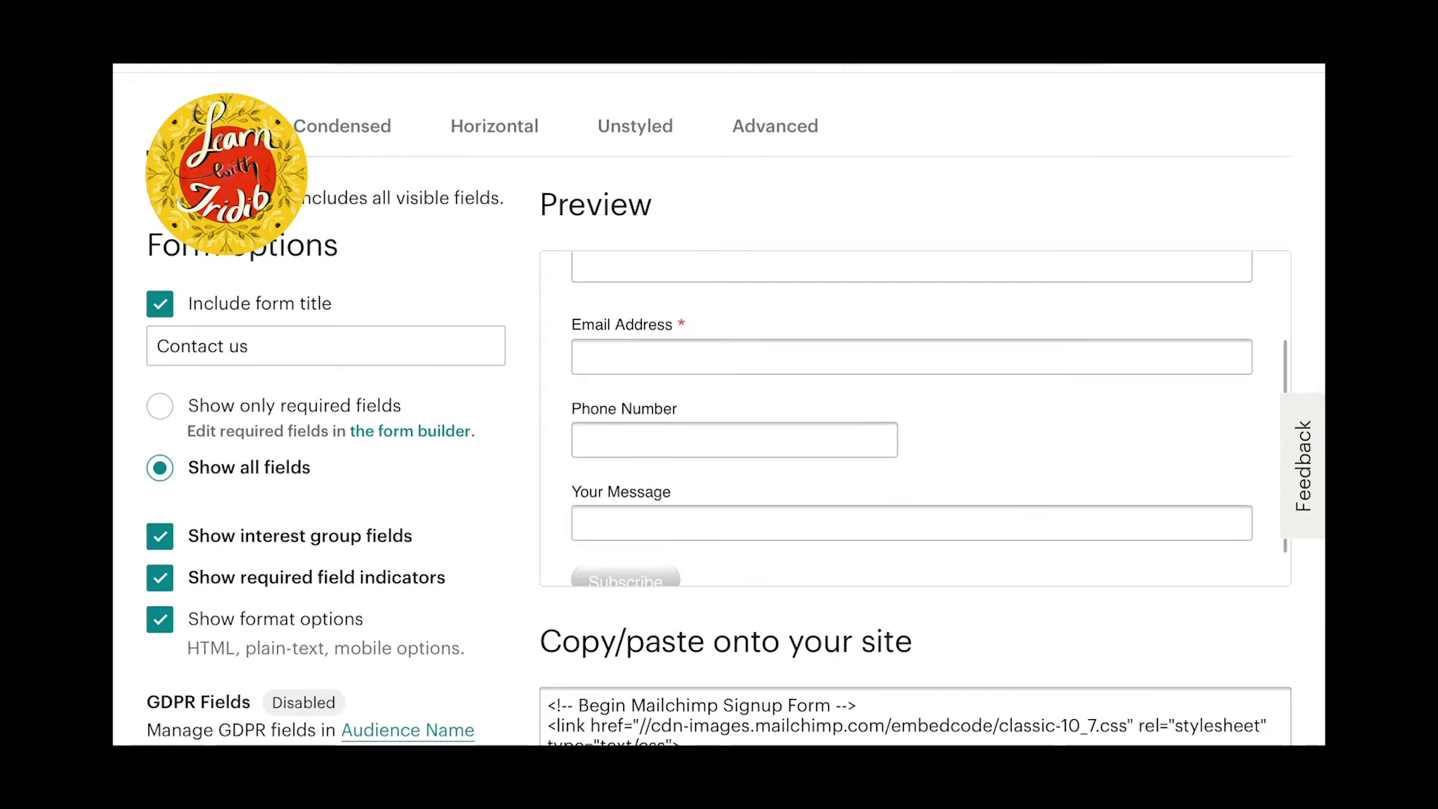
{"action": "scroll", "coordinate": [719, 404], "scroll_direction": "up", "scroll_amount": 1}
Step: Set the embedded form width to 500 pixels
{"action": "left_click", "coordinate": [375, 385]}
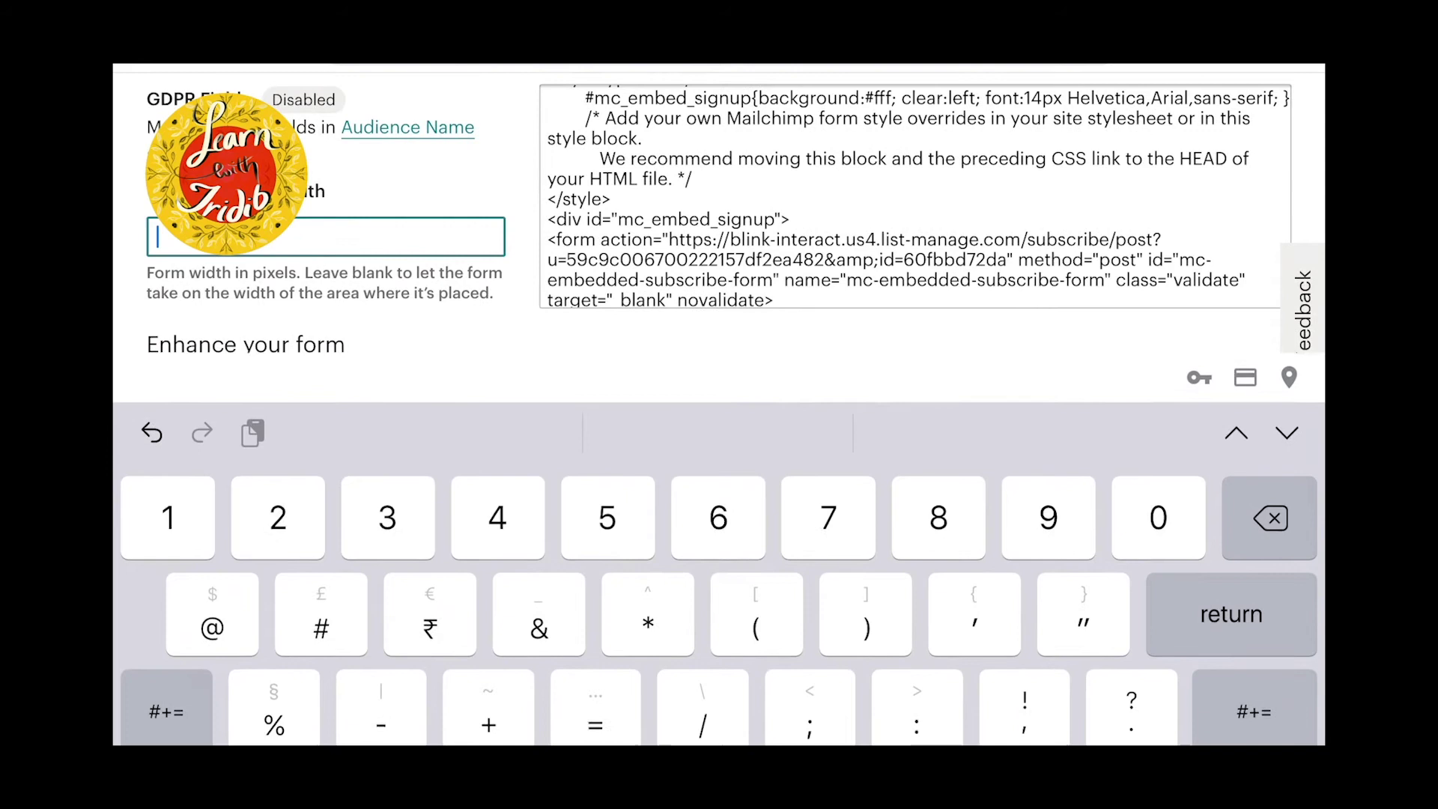
{"action": "type", "text": "500"}
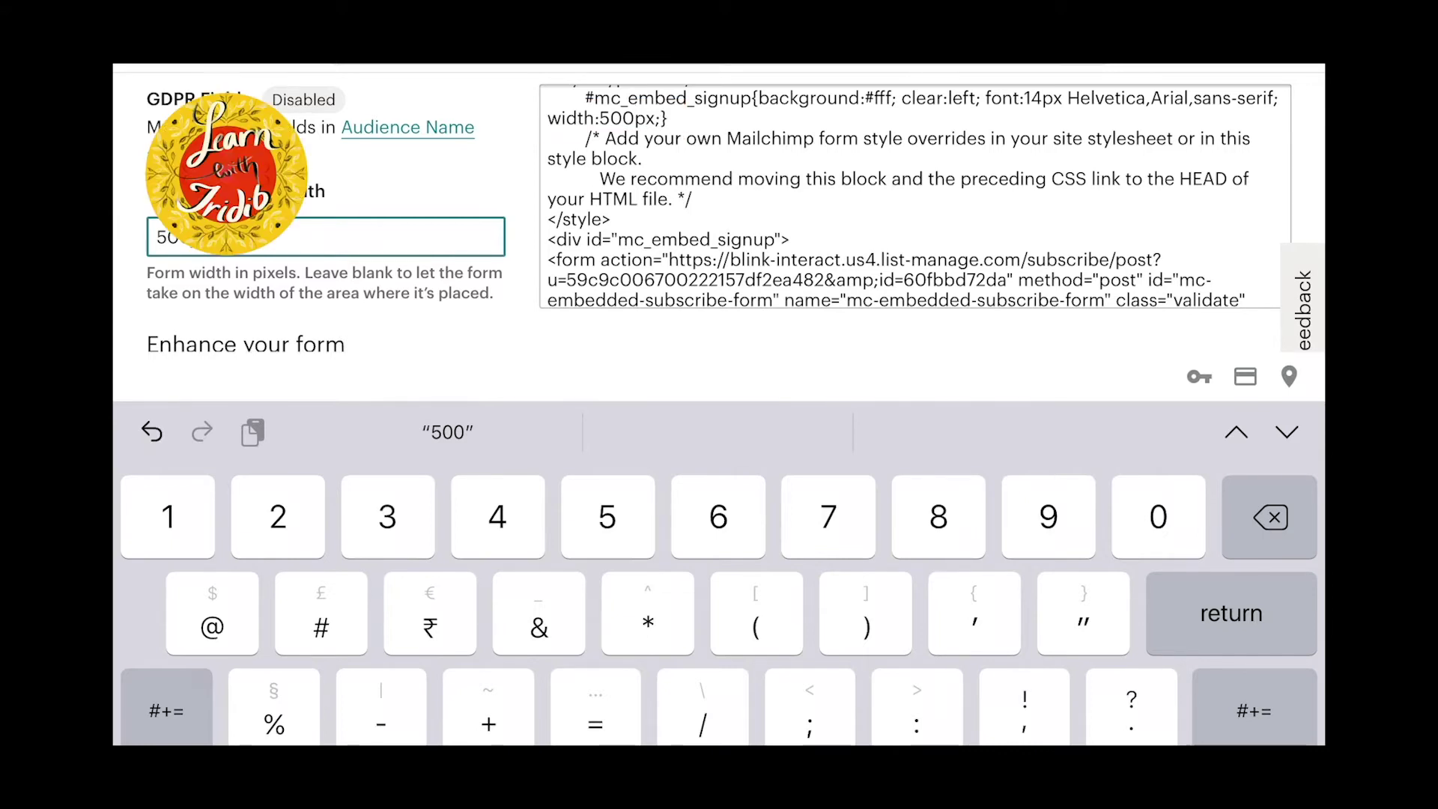
{"action": "scroll", "coordinate": [914, 195], "scroll_direction": "down", "scroll_amount": 3}
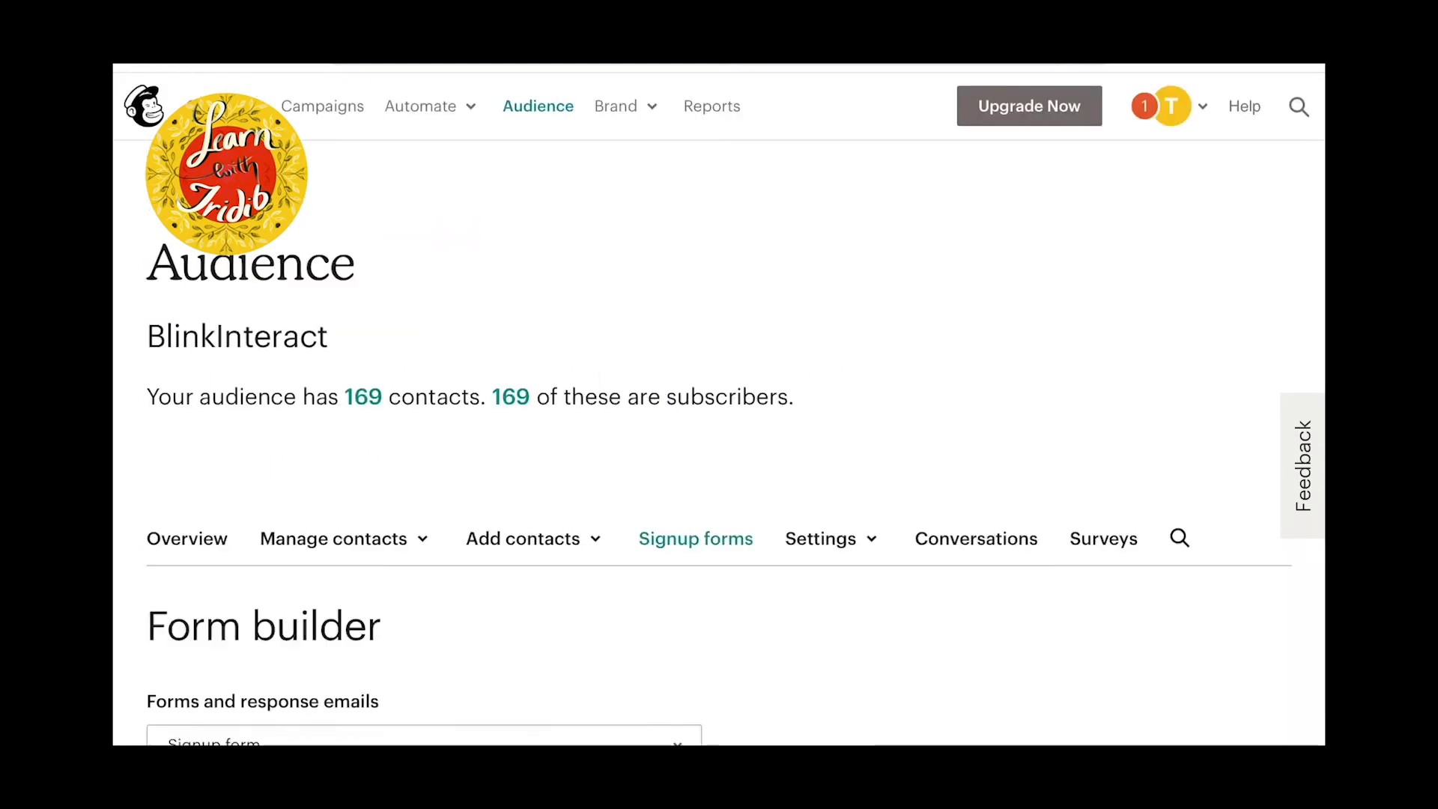
Step: Scroll the Build it tab and open Field settings for the Email Address field
{"action": "scroll", "coordinate": [720, 404], "scroll_direction": "down", "scroll_amount": 2}
{"action": "scroll", "coordinate": [720, 405], "scroll_direction": "down", "scroll_amount": 3}
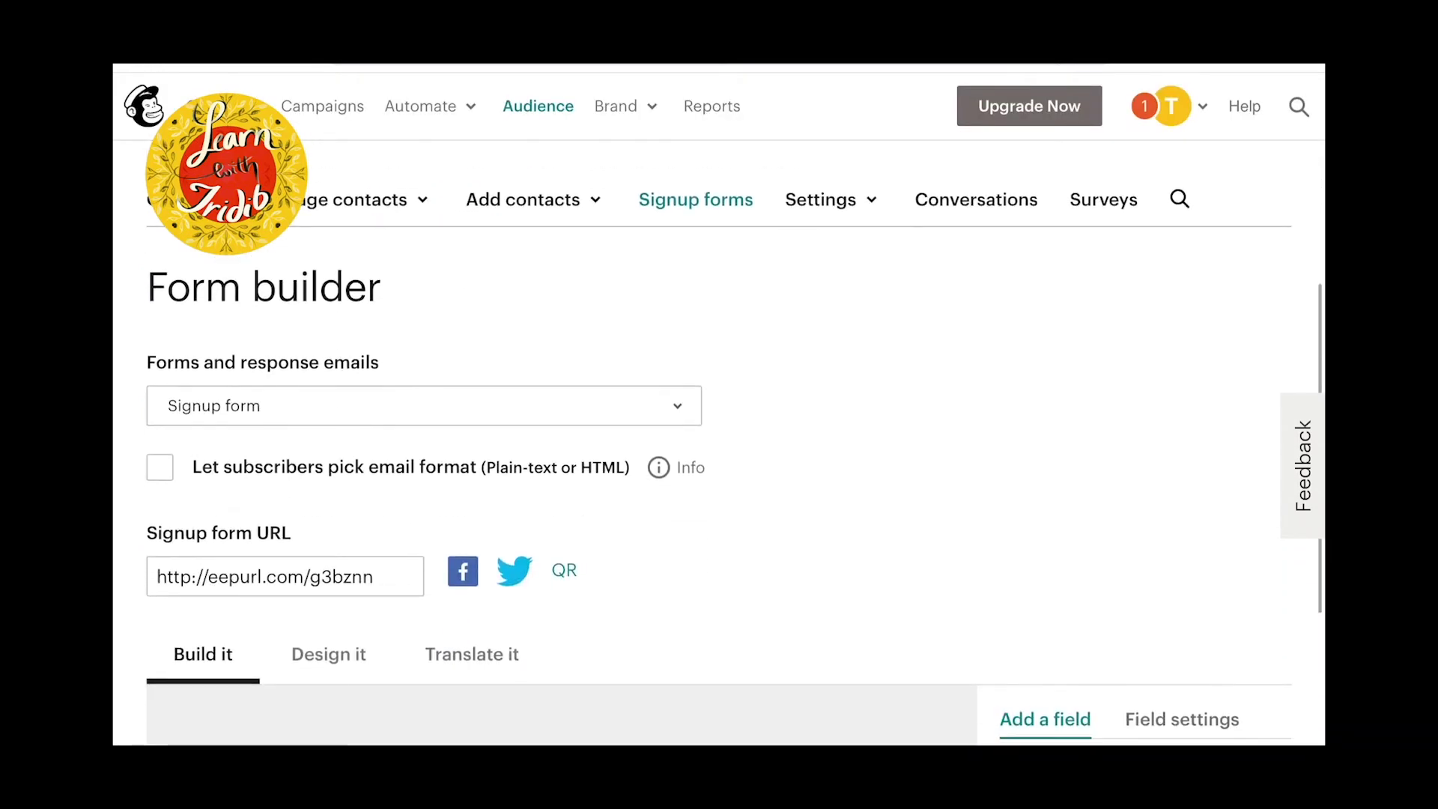
{"action": "scroll", "coordinate": [720, 405], "scroll_direction": "down", "scroll_amount": 2}
{"action": "scroll", "coordinate": [720, 405], "scroll_direction": "down", "scroll_amount": 3}
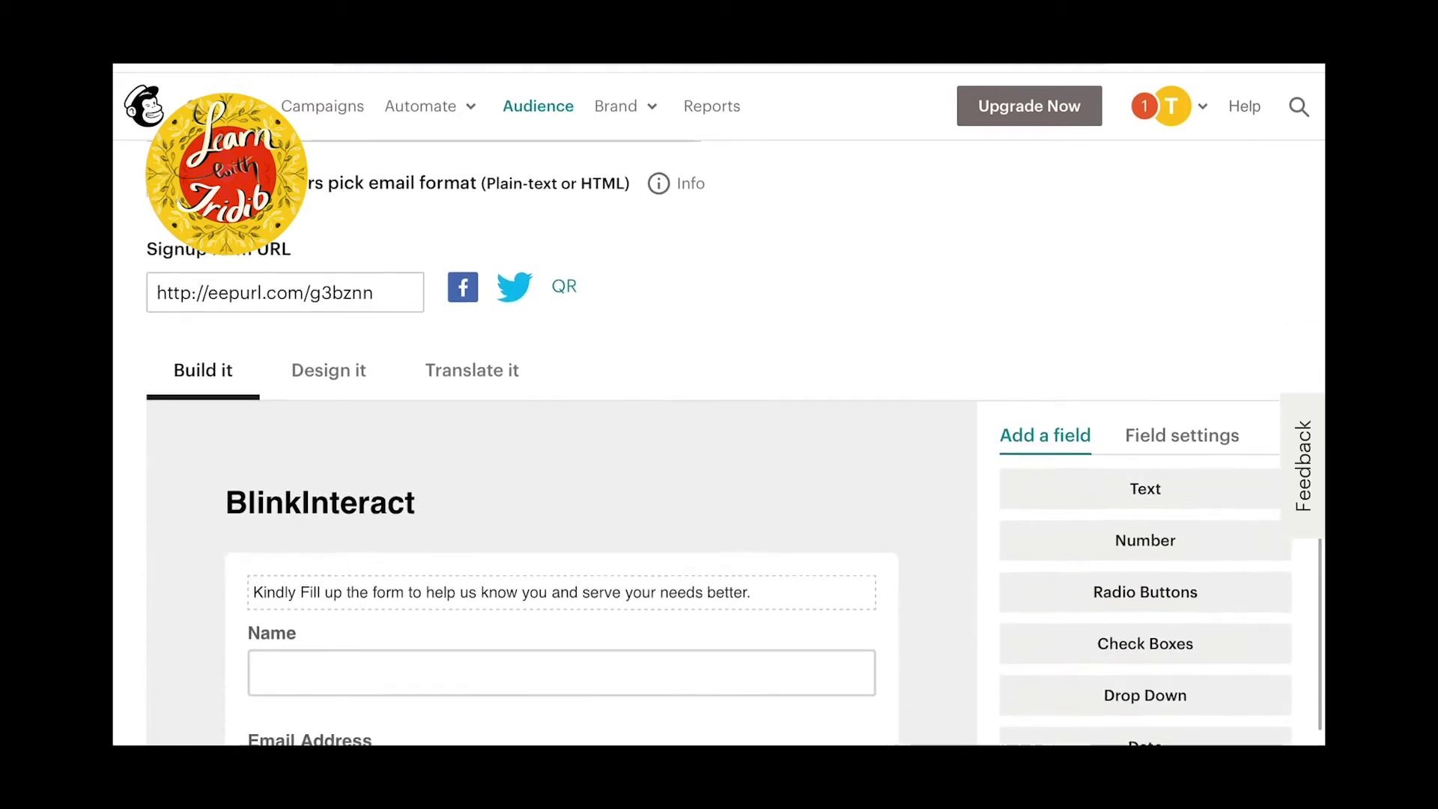
{"action": "scroll", "coordinate": [719, 404], "scroll_direction": "down", "scroll_amount": 2}
{"action": "scroll", "coordinate": [719, 404], "scroll_direction": "down", "scroll_amount": 1}
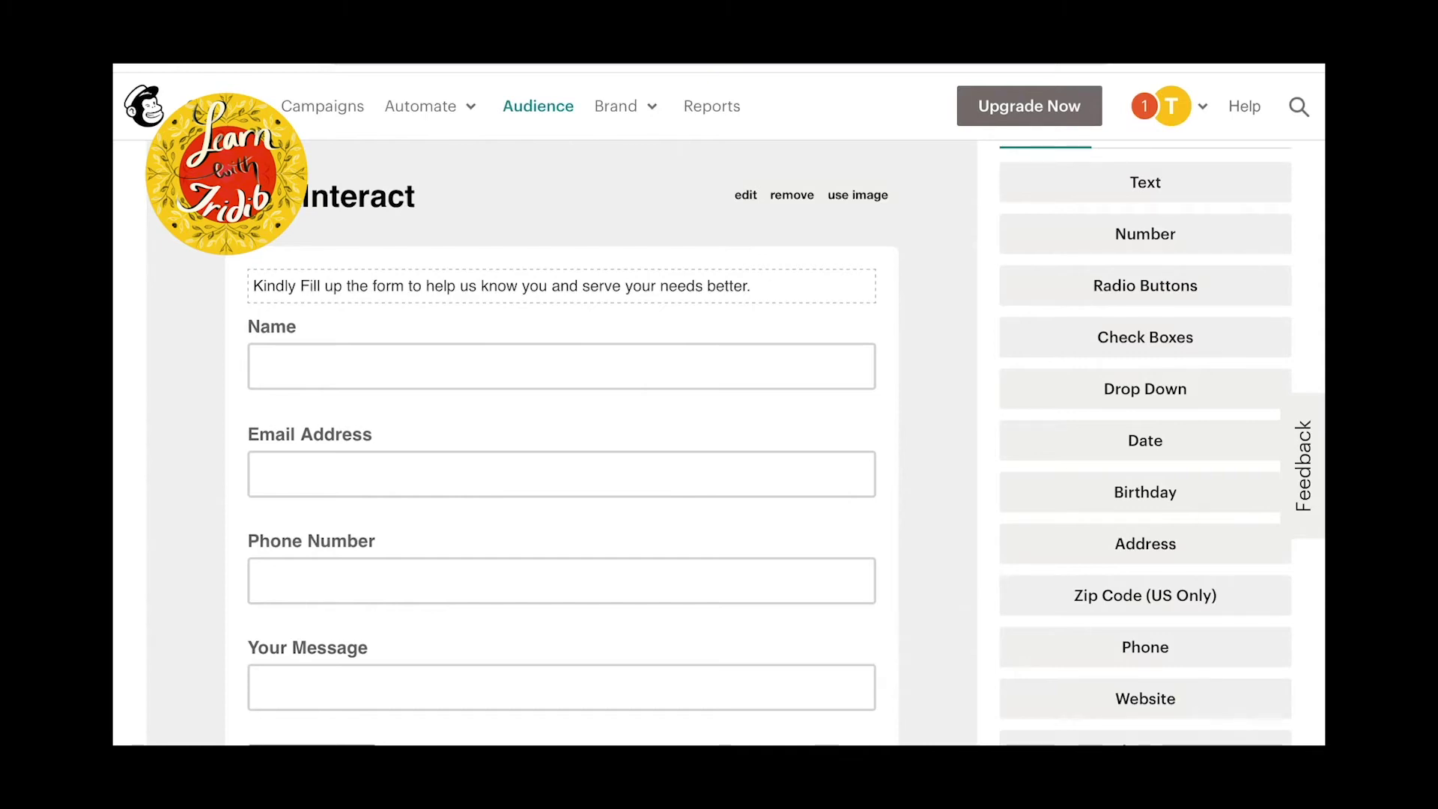
{"action": "left_click", "coordinate": [561, 474]}
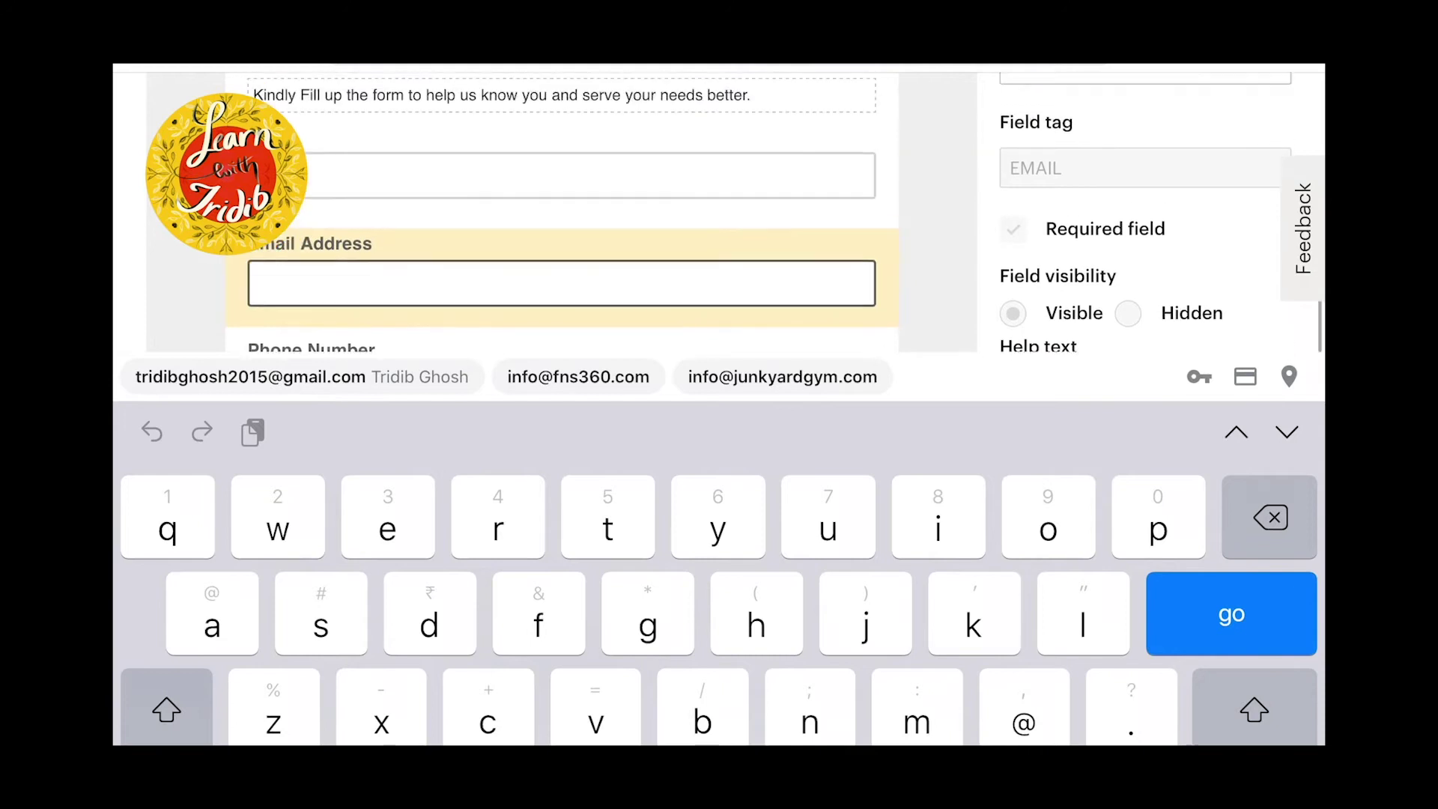
Step: Prefix the email field label with 'Business' so it reads 'Business Email Address'
{"action": "left_click", "coordinate": [1013, 137]}
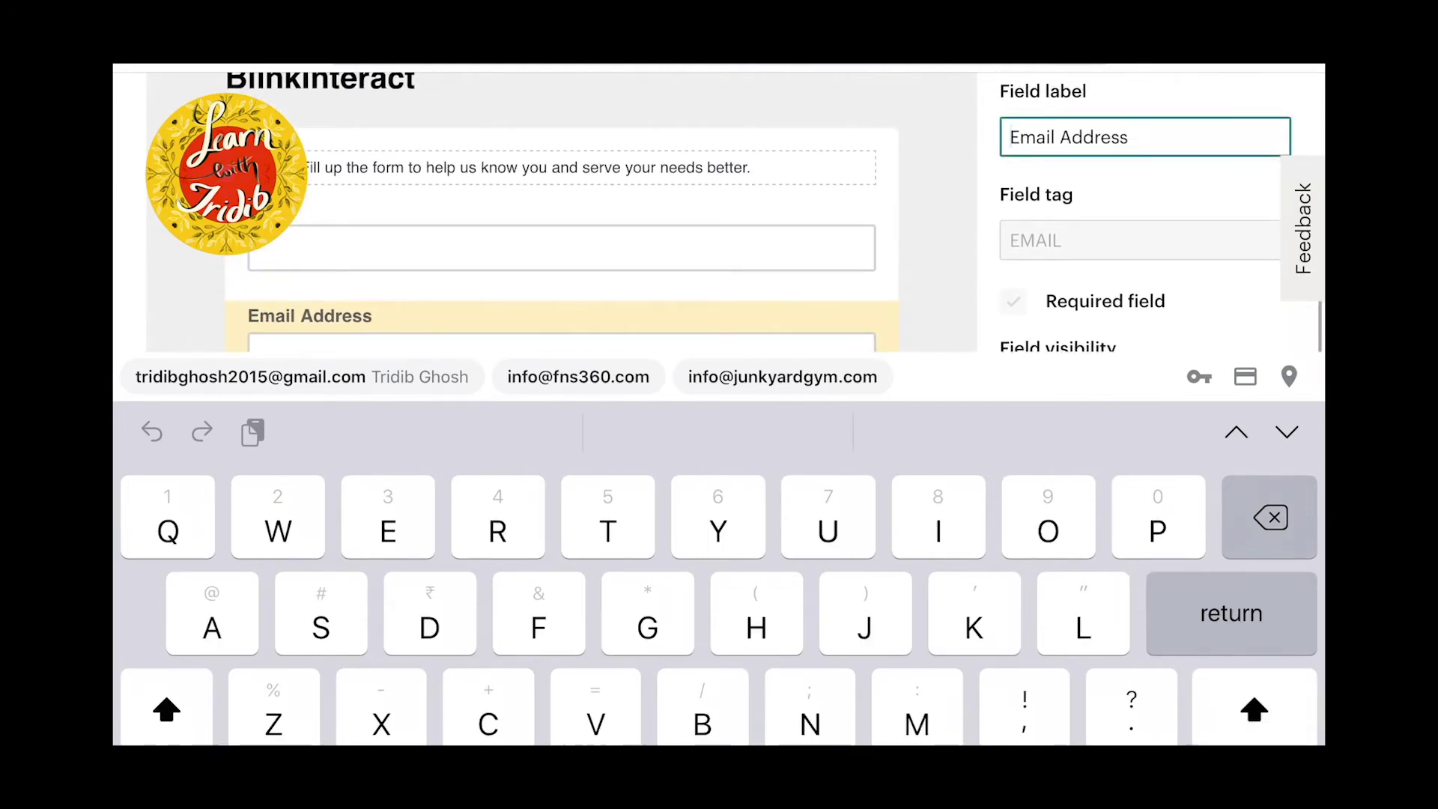
{"action": "type", "text": "Bun"}
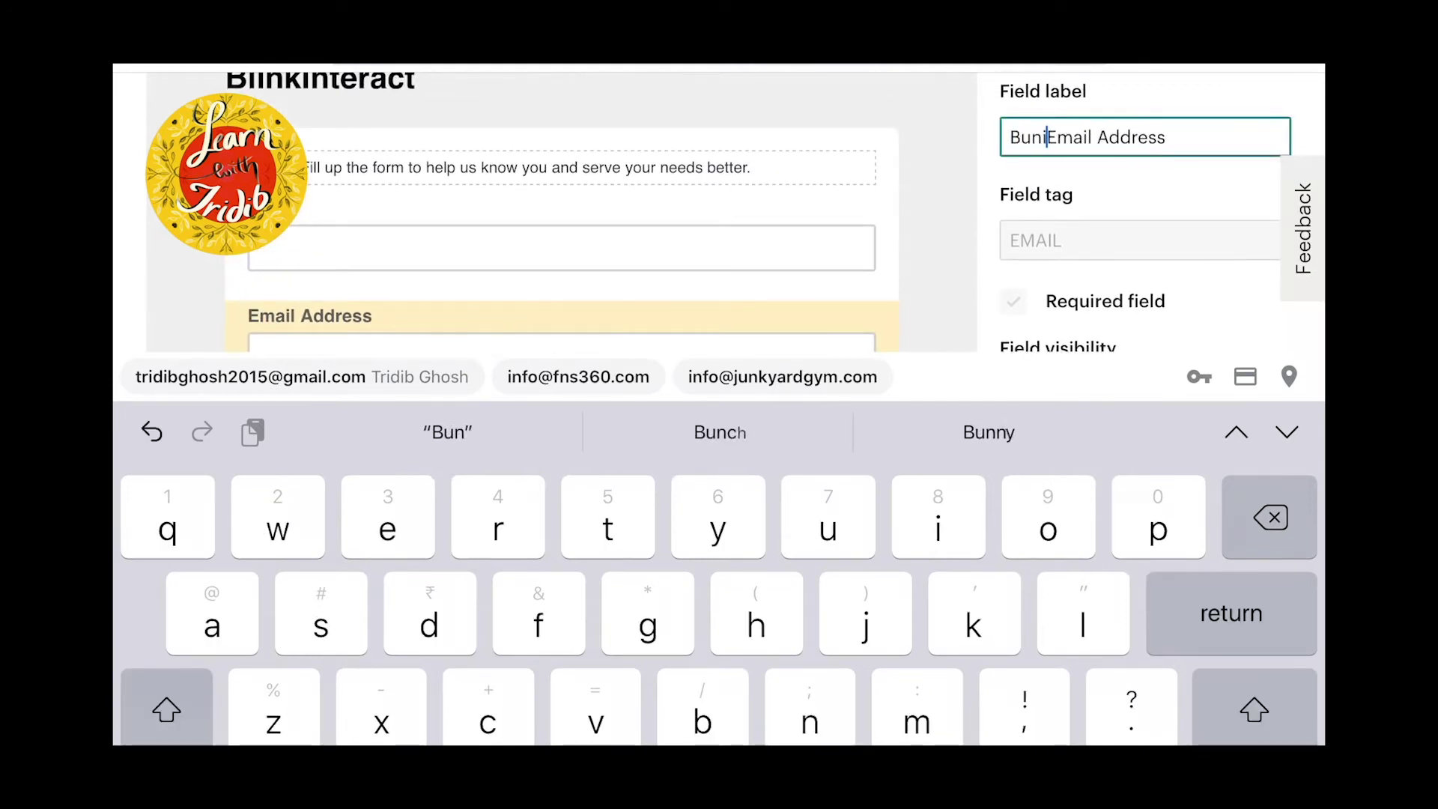
{"action": "type", "text": "i"}
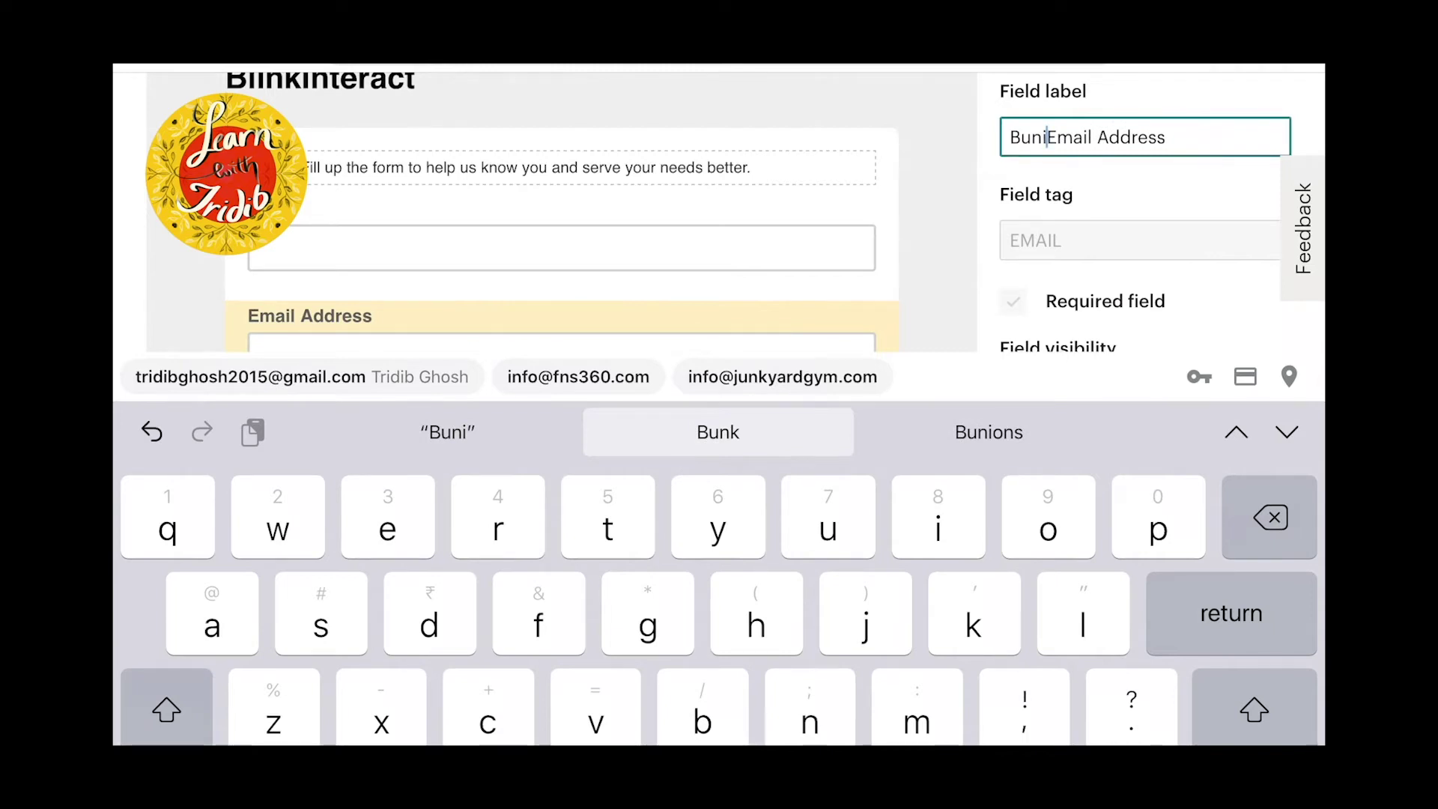
{"action": "key", "text": "BackSpace"}
{"action": "key", "text": "BackSpace"}
{"action": "type", "text": "s"}
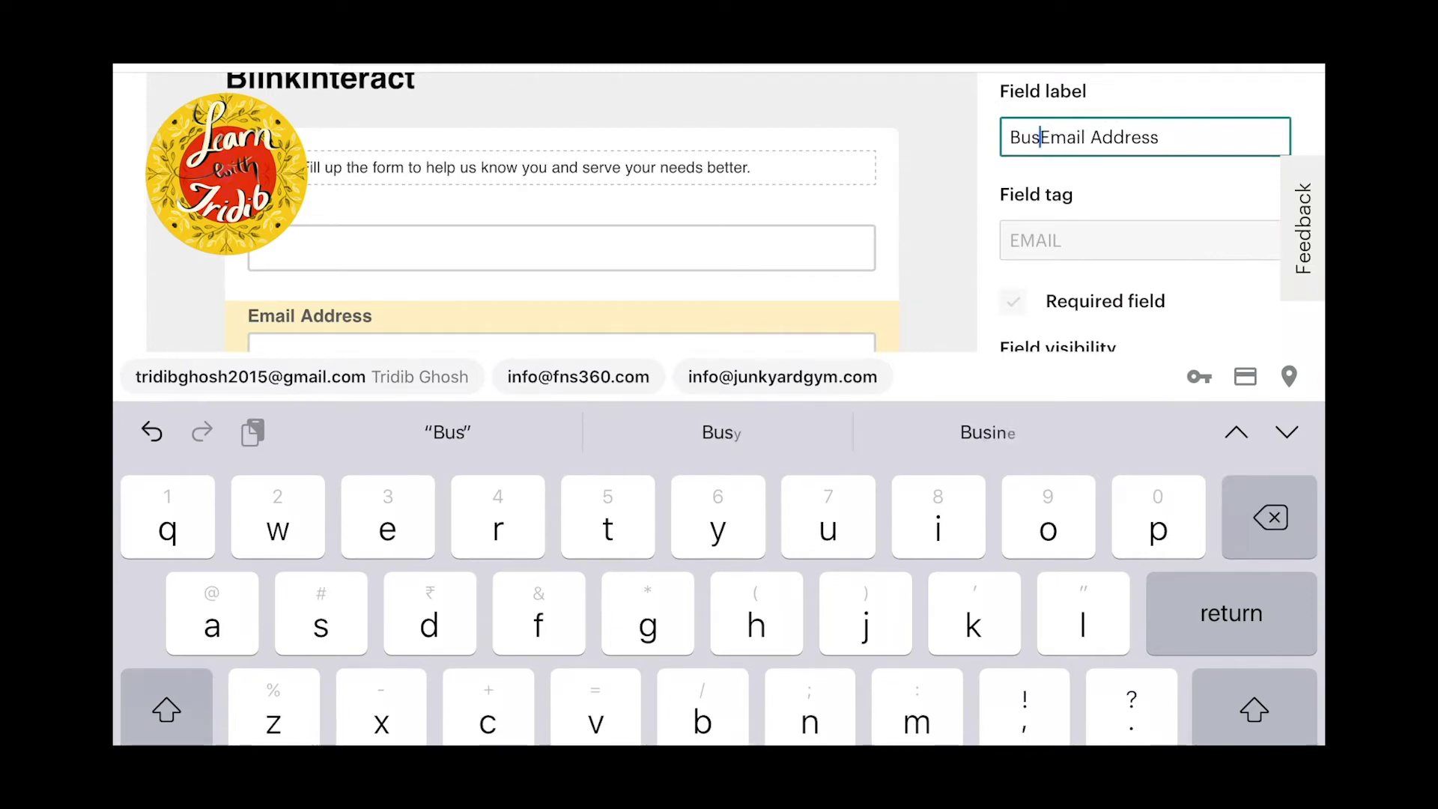
{"action": "type", "text": "iness"}
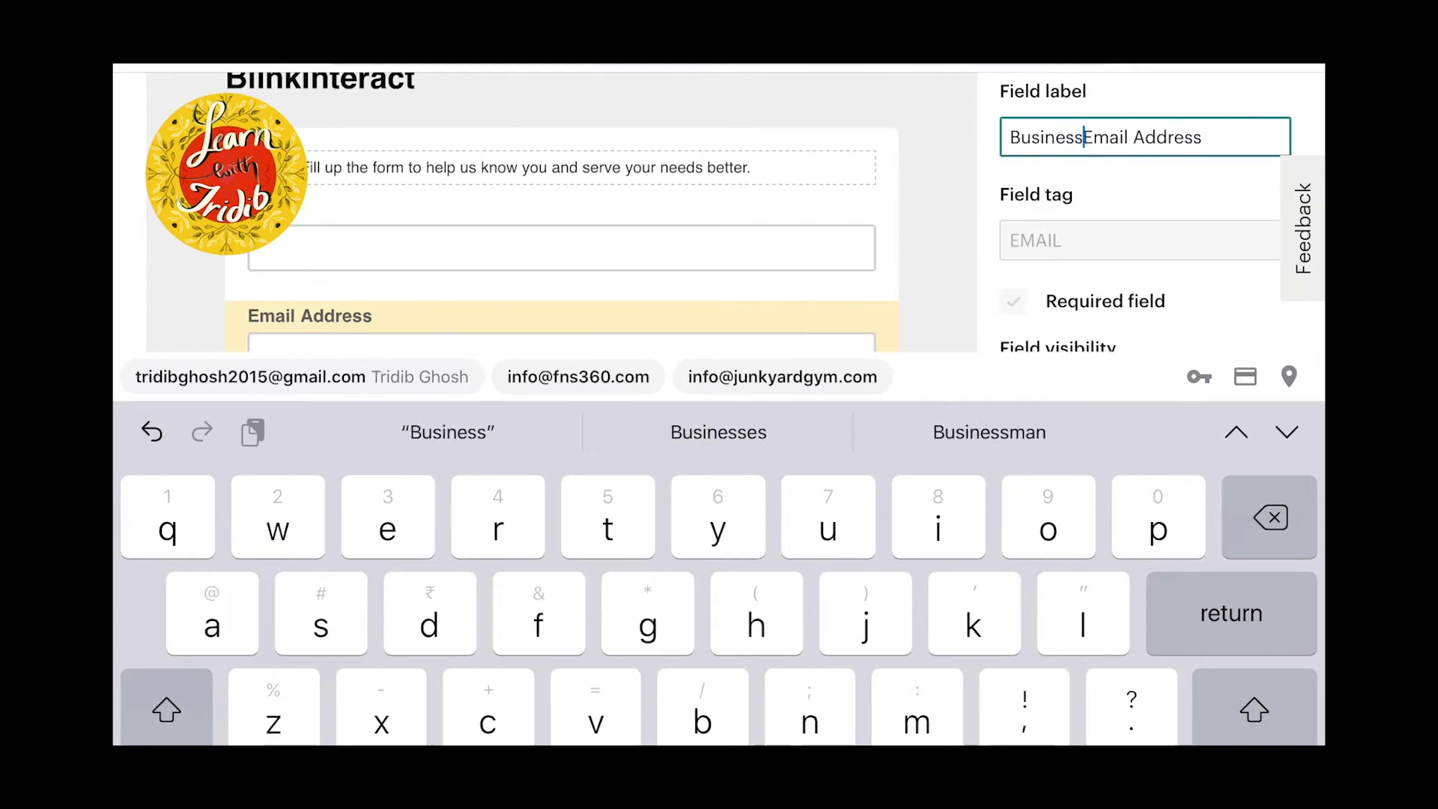
{"action": "scroll", "coordinate": [719, 210], "scroll_direction": "down", "scroll_amount": 2}
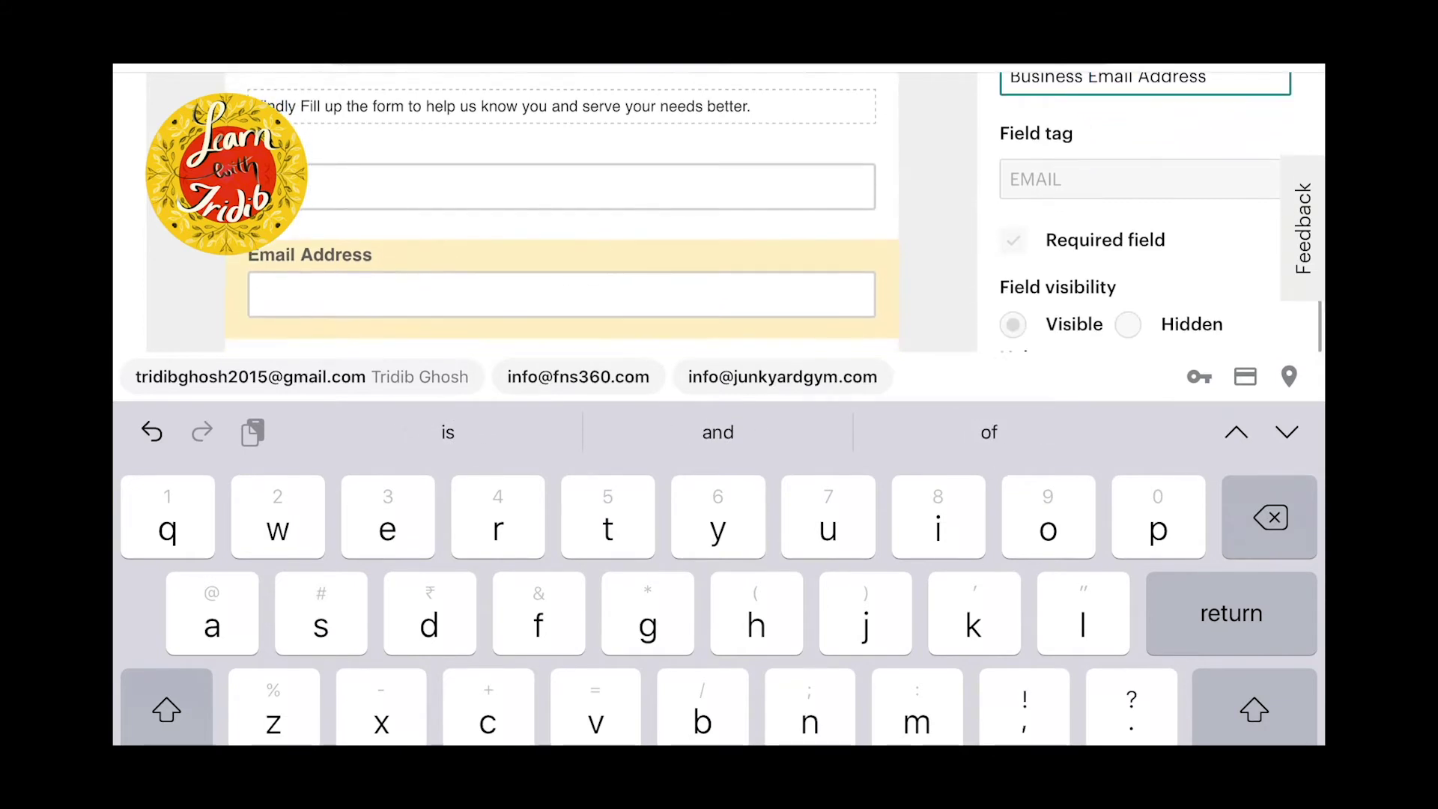
{"action": "scroll", "coordinate": [562, 210], "scroll_direction": "down", "scroll_amount": 3}
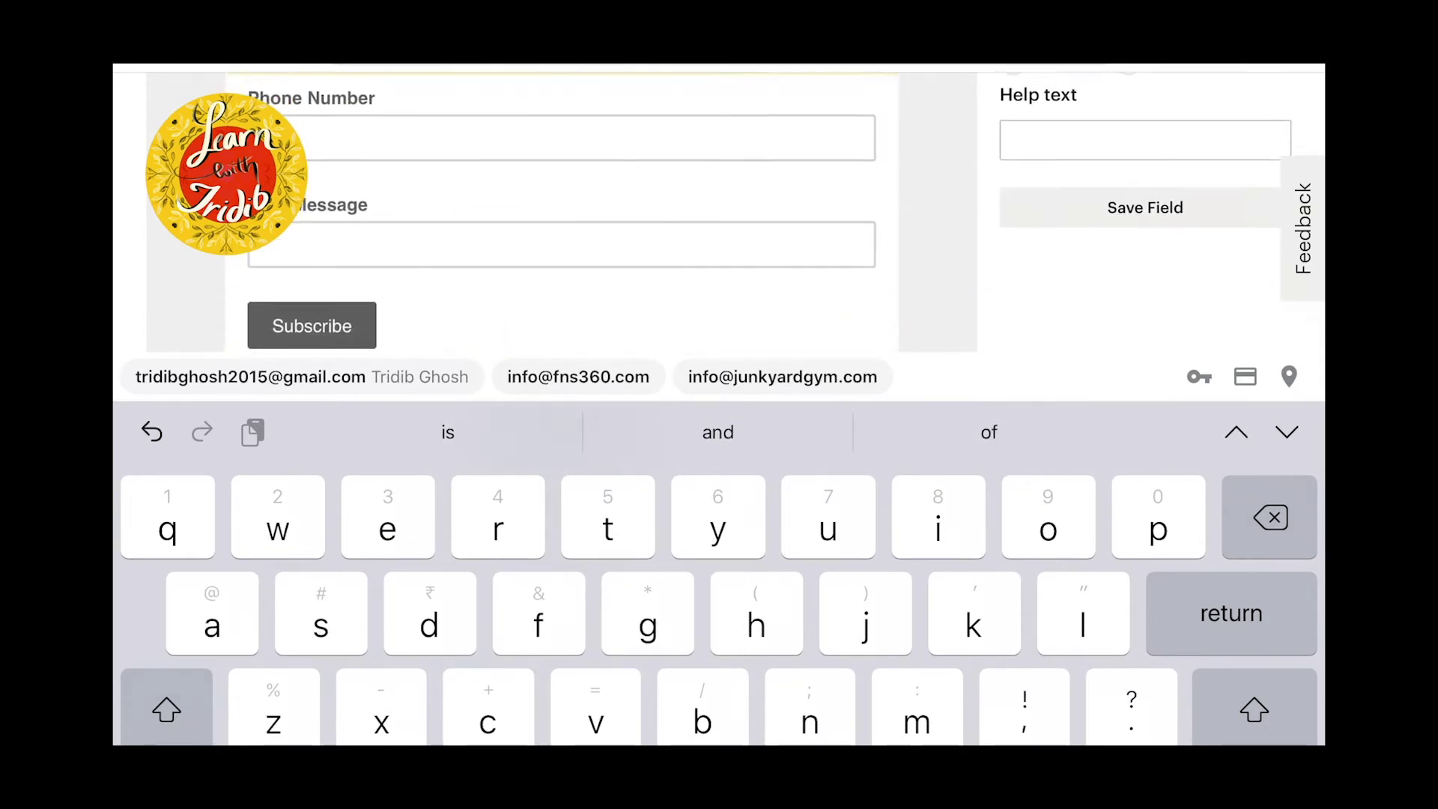
{"action": "scroll", "coordinate": [562, 210], "scroll_direction": "up", "scroll_amount": 2}
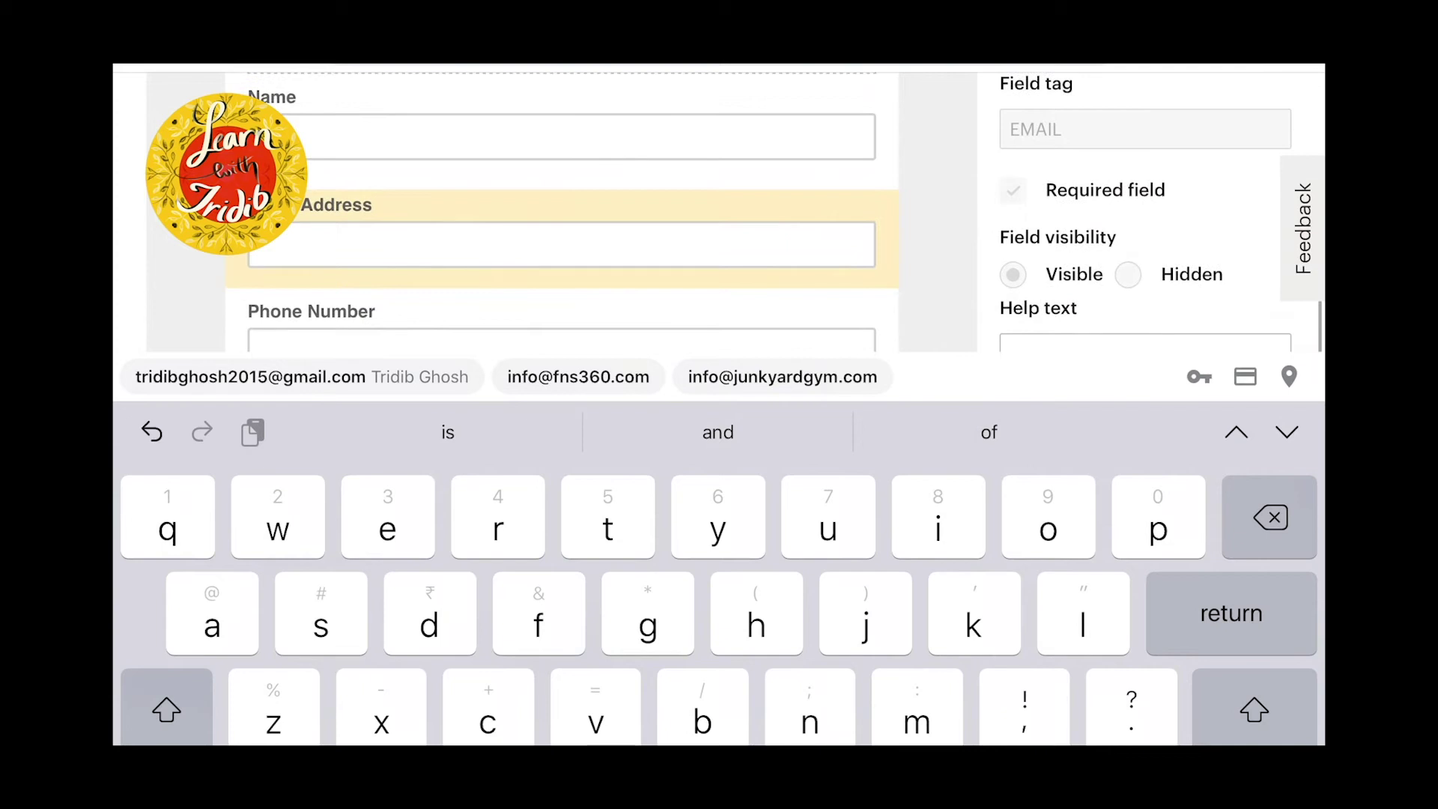
{"action": "scroll", "coordinate": [562, 209], "scroll_direction": "down", "scroll_amount": 4}
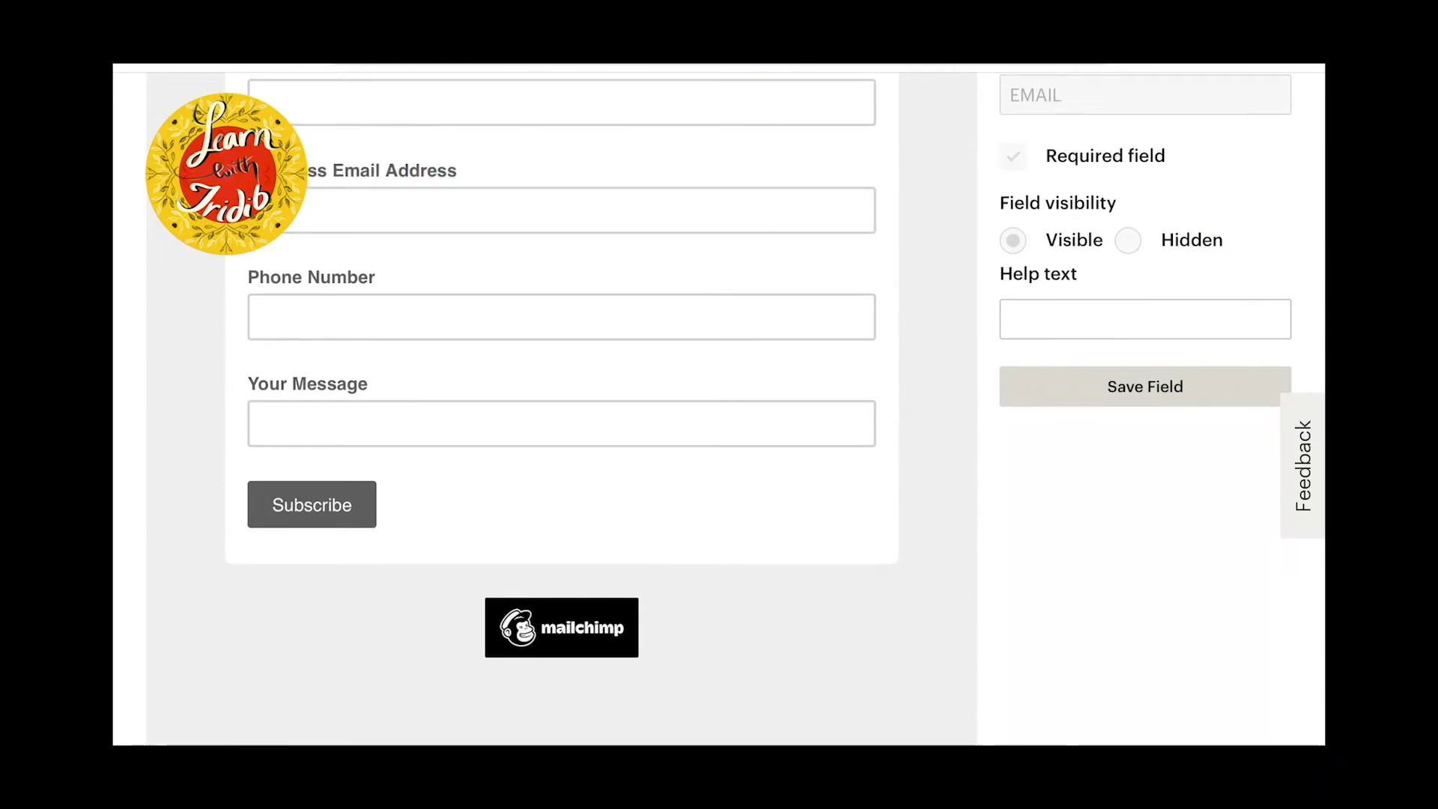
{"action": "scroll", "coordinate": [774, 409], "scroll_direction": "up", "scroll_amount": 2}
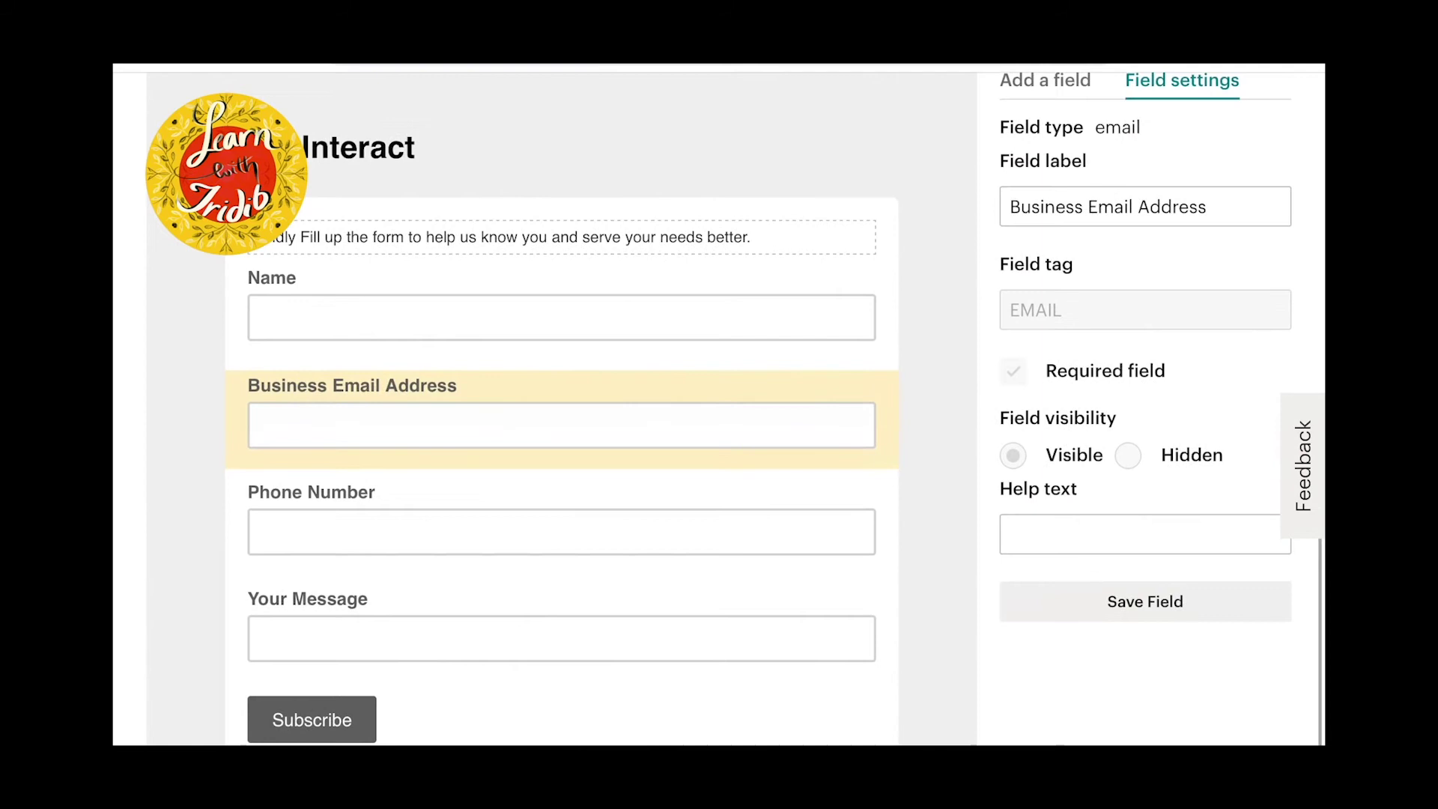
{"action": "scroll", "coordinate": [719, 405], "scroll_direction": "up", "scroll_amount": 2}
{"action": "scroll", "coordinate": [719, 405], "scroll_direction": "up", "scroll_amount": 2}
{"action": "scroll", "coordinate": [719, 405], "scroll_direction": "up", "scroll_amount": 2}
{"action": "scroll", "coordinate": [720, 405], "scroll_direction": "up", "scroll_amount": 1}
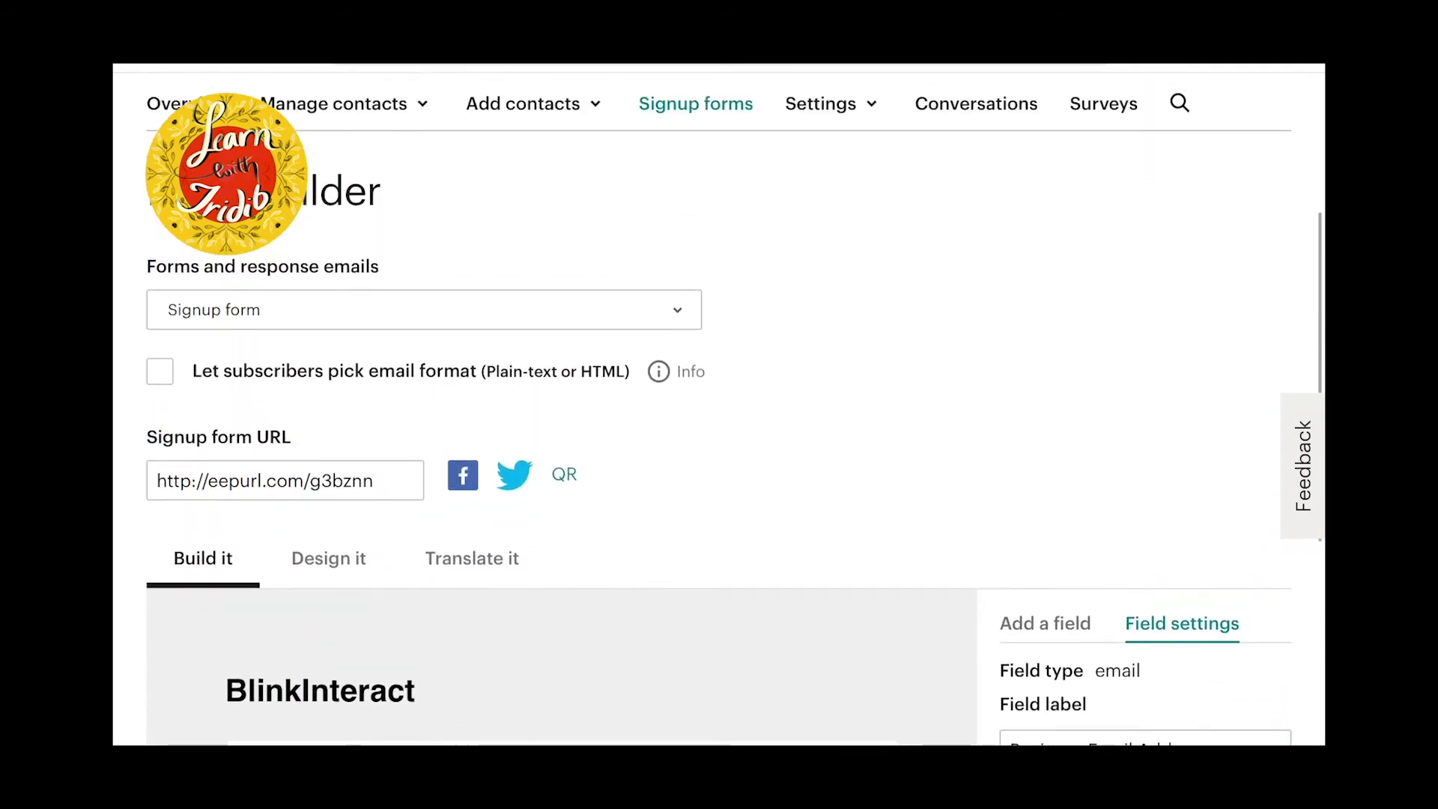
{"action": "scroll", "coordinate": [719, 404], "scroll_direction": "up", "scroll_amount": 1}
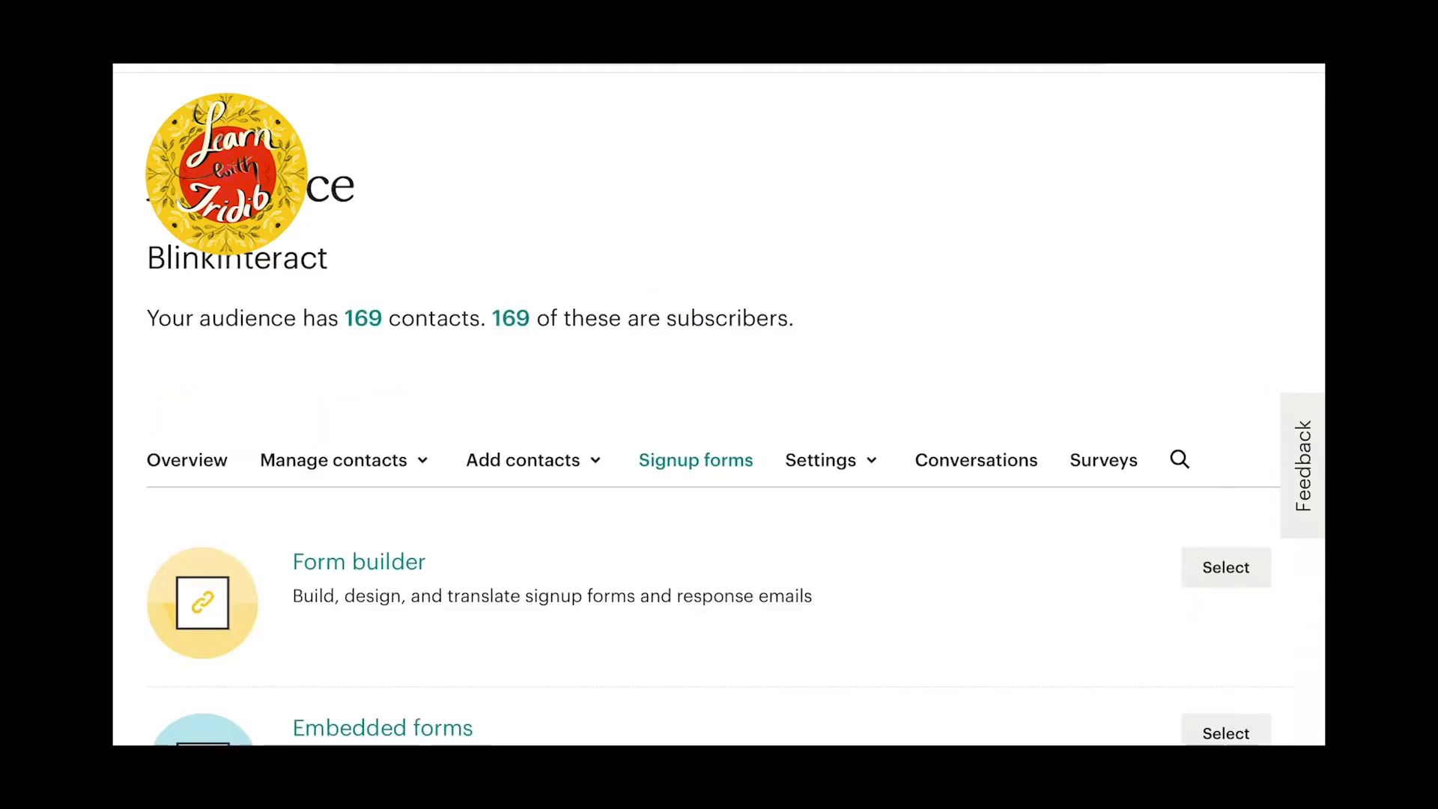
Step: Scroll the embedded form preview showing Business Email Address and its Copy/paste code box
{"action": "scroll", "coordinate": [719, 404], "scroll_direction": "down", "scroll_amount": 2}
{"action": "scroll", "coordinate": [720, 405], "scroll_direction": "down", "scroll_amount": 3}
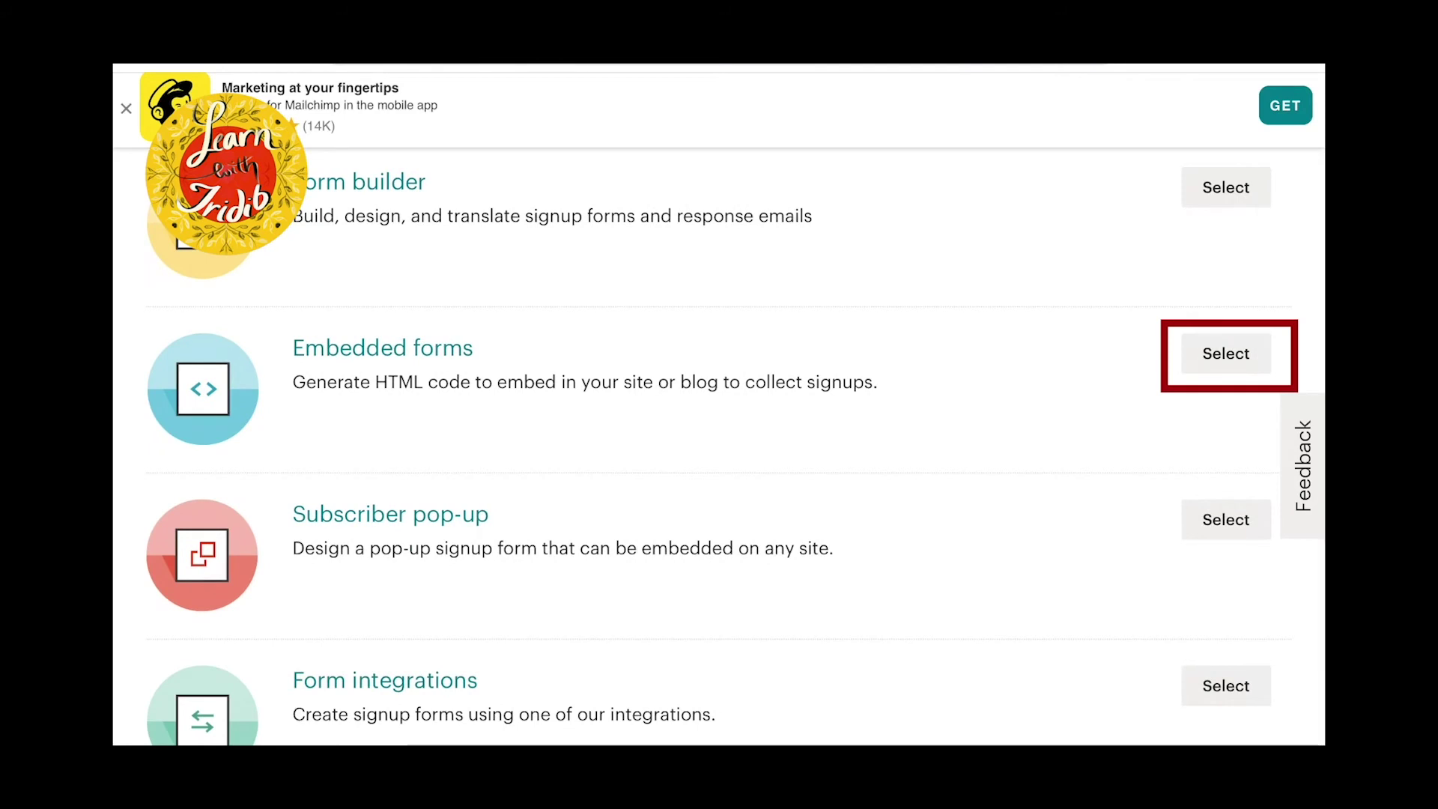
{"action": "scroll", "coordinate": [929, 404], "scroll_direction": "down", "scroll_amount": 3}
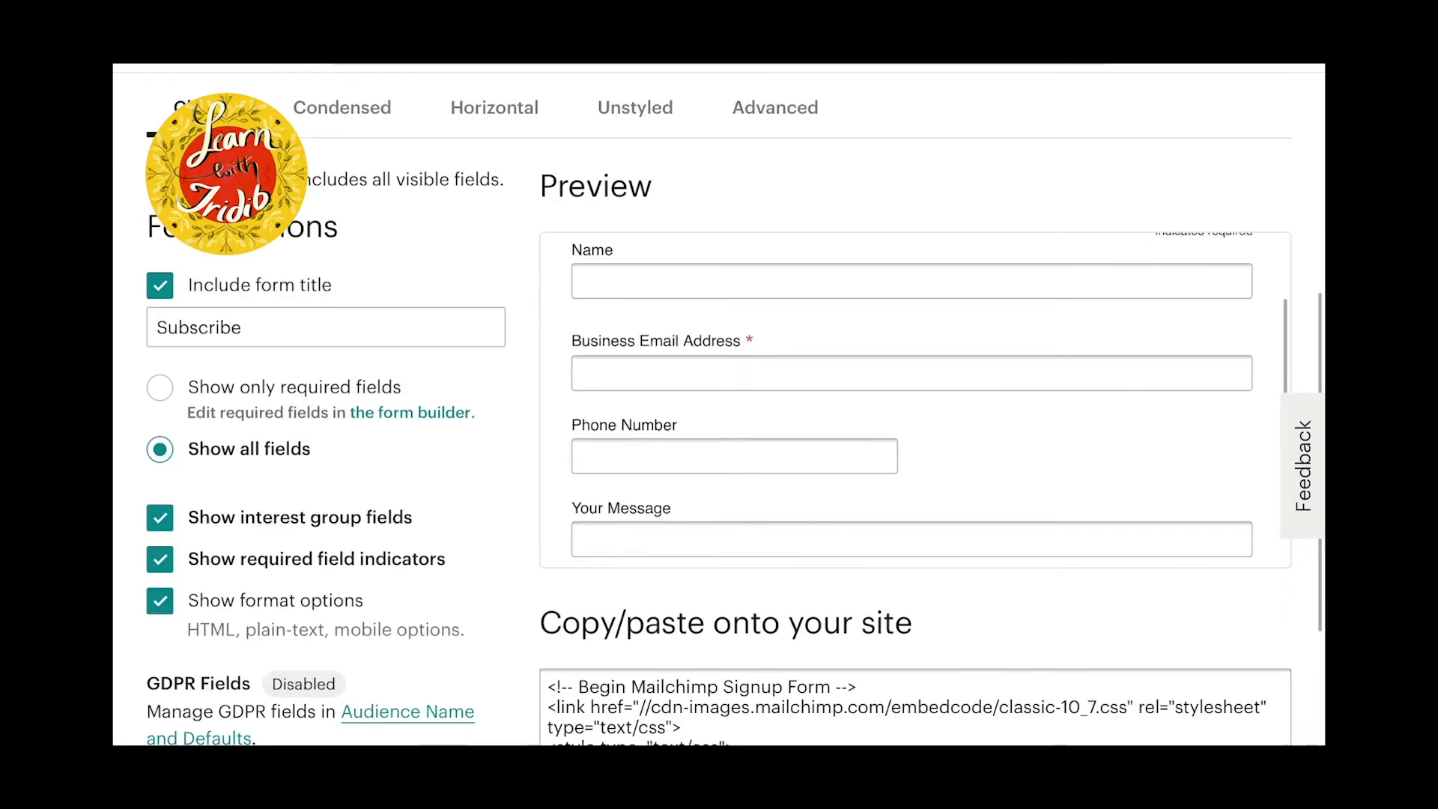
{"action": "scroll", "coordinate": [911, 401], "scroll_direction": "up", "scroll_amount": 2}
{"action": "scroll", "coordinate": [911, 401], "scroll_direction": "up", "scroll_amount": 3}
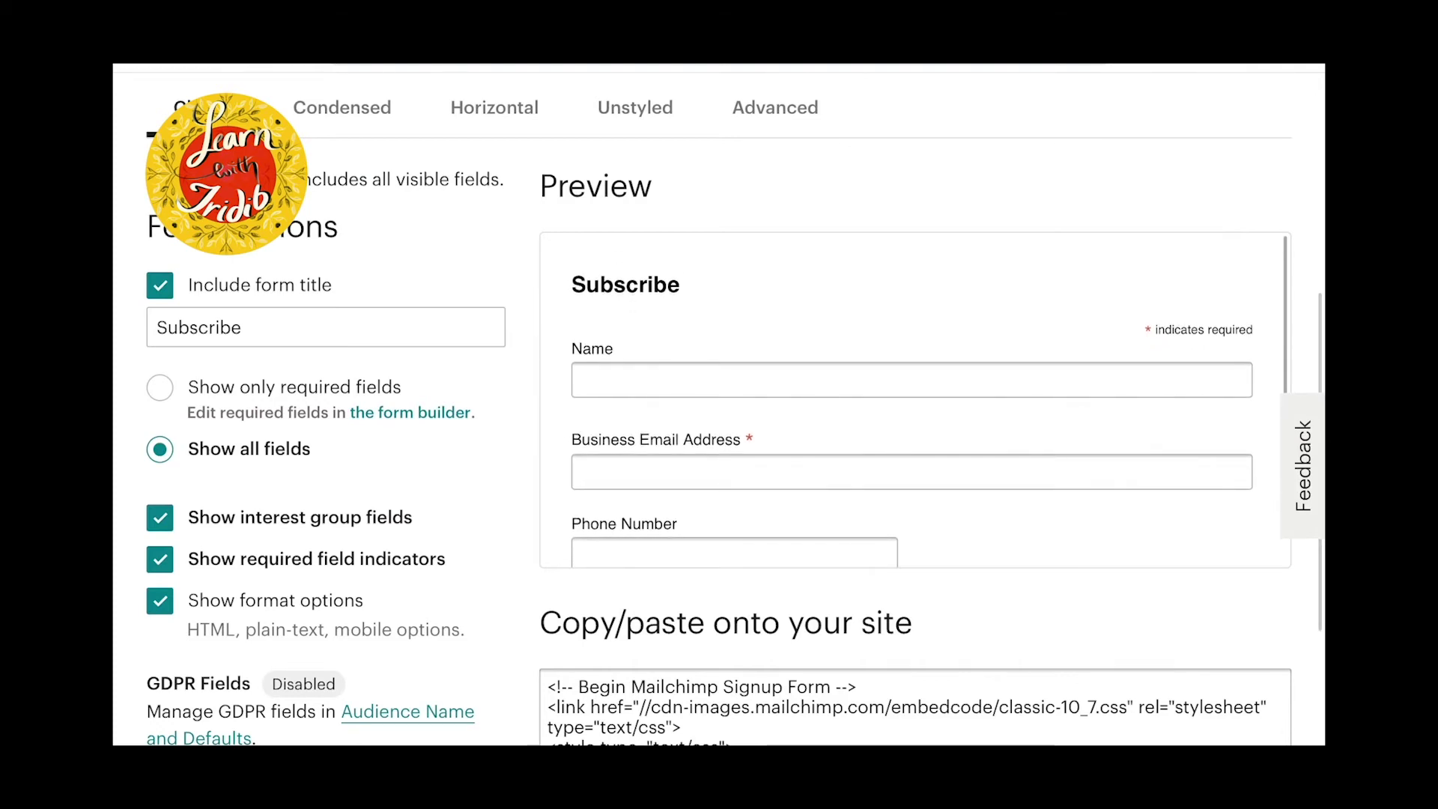
{"action": "scroll", "coordinate": [912, 401], "scroll_direction": "down", "scroll_amount": 2}
{"action": "scroll", "coordinate": [911, 401], "scroll_direction": "down", "scroll_amount": 2}
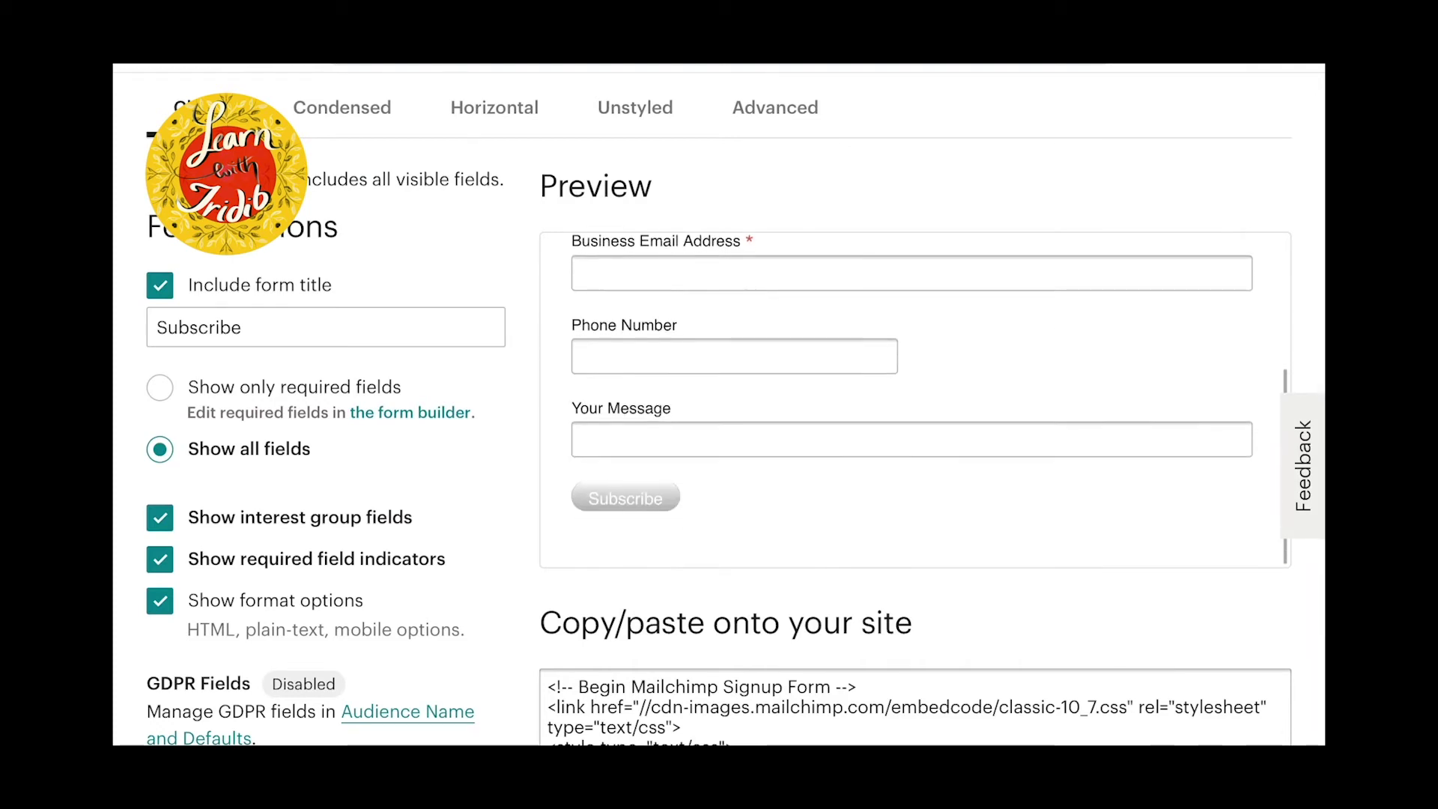
{"action": "scroll", "coordinate": [912, 401], "scroll_direction": "down", "scroll_amount": 1}
{"action": "scroll", "coordinate": [912, 401], "scroll_direction": "down", "scroll_amount": 1}
{"action": "scroll", "coordinate": [912, 401], "scroll_direction": "up", "scroll_amount": 1}
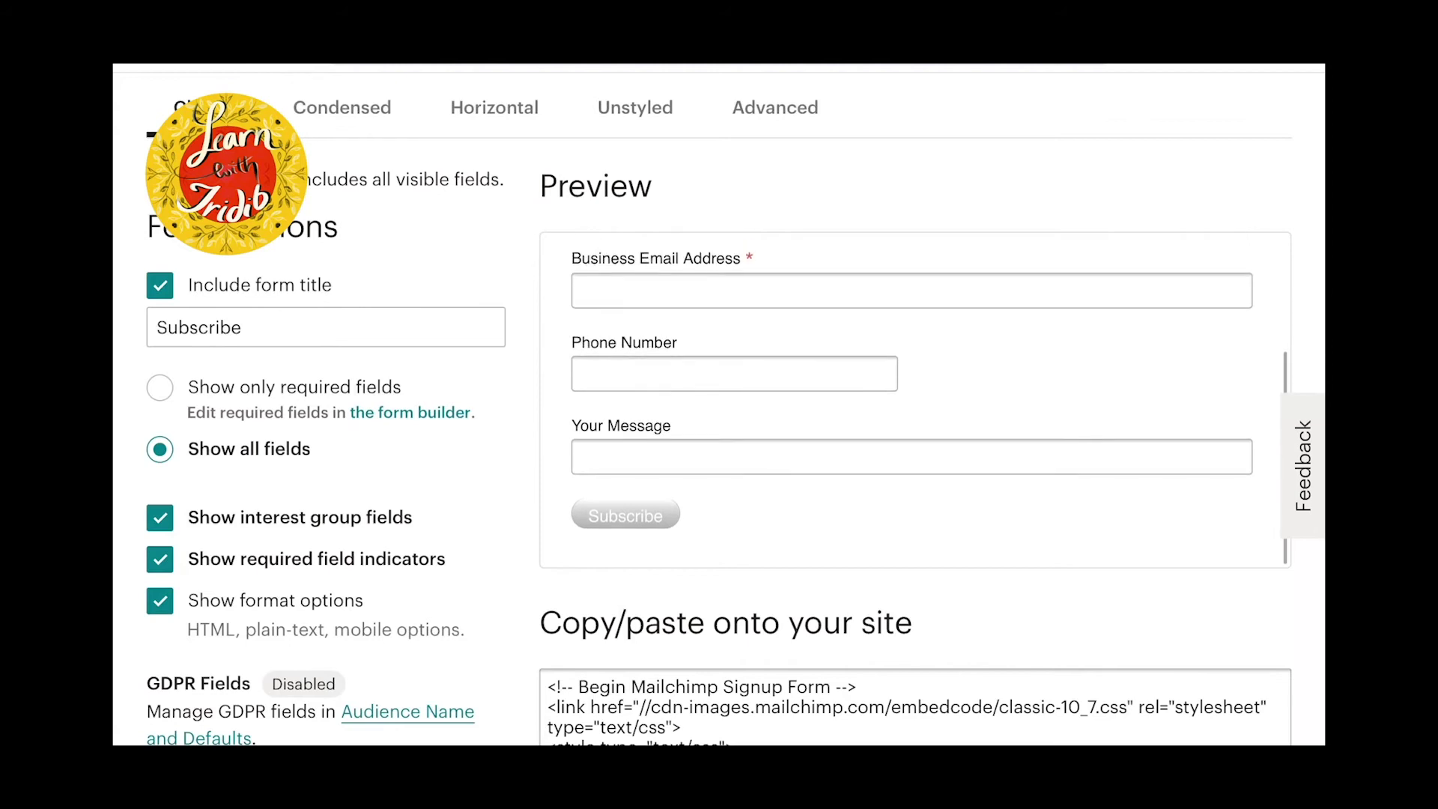
{"action": "scroll", "coordinate": [911, 401], "scroll_direction": "down", "scroll_amount": 1}
{"action": "scroll", "coordinate": [911, 401], "scroll_direction": "up", "scroll_amount": 1}
{"action": "scroll", "coordinate": [719, 405], "scroll_direction": "down", "scroll_amount": 1}
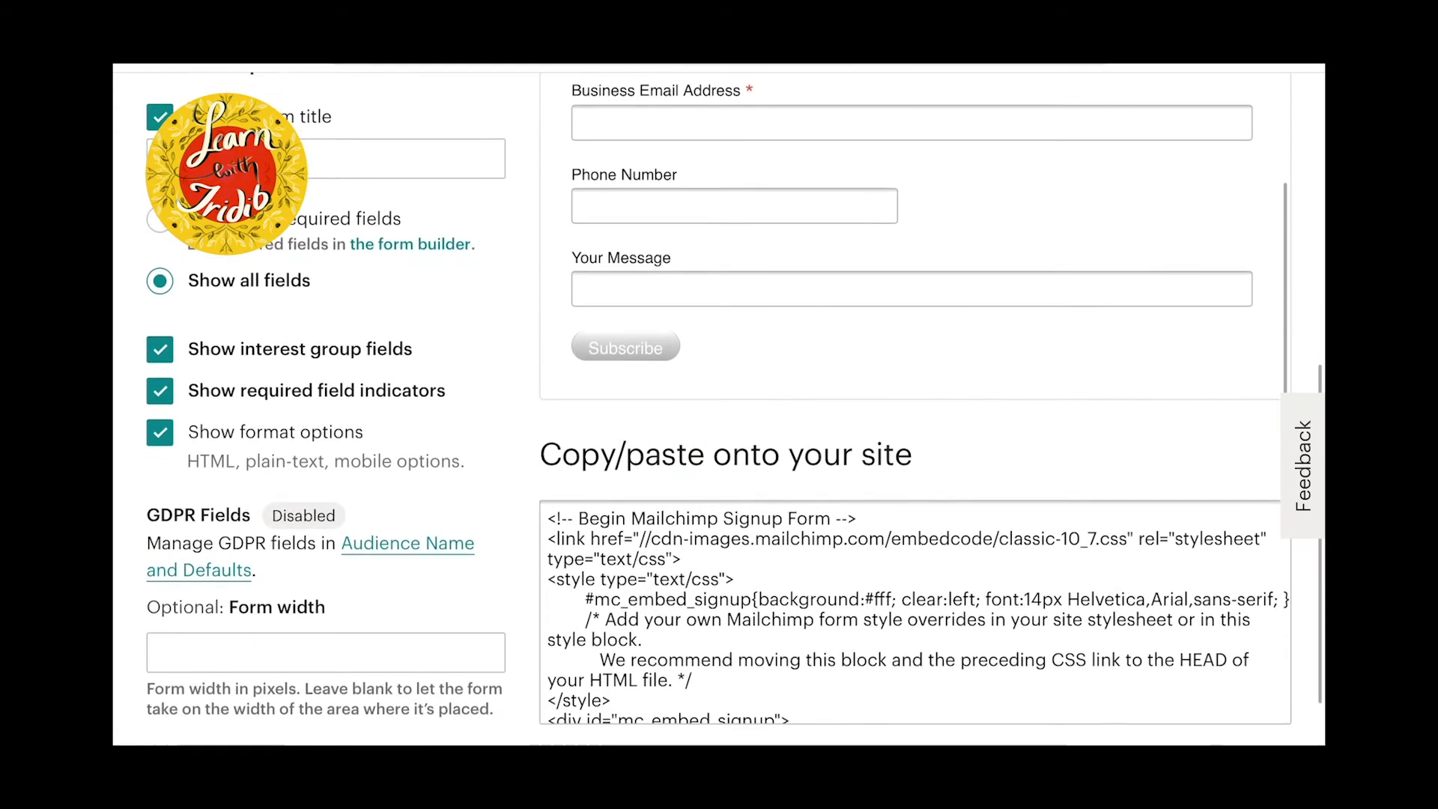
{"action": "scroll", "coordinate": [719, 404], "scroll_direction": "down", "scroll_amount": 1}
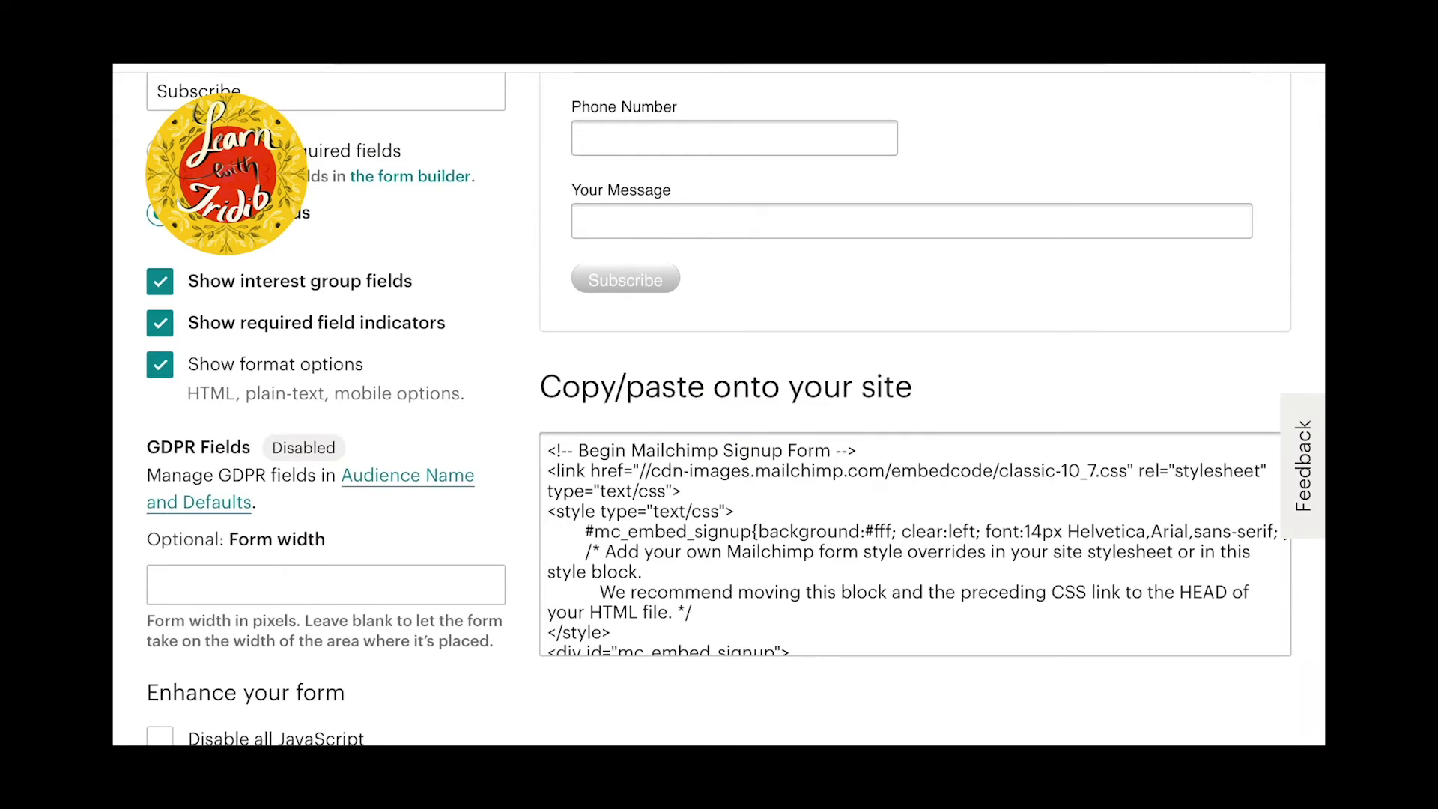
Step: Select the entire signup form embed code and copy it
{"action": "left_click", "coordinate": [910, 543]}
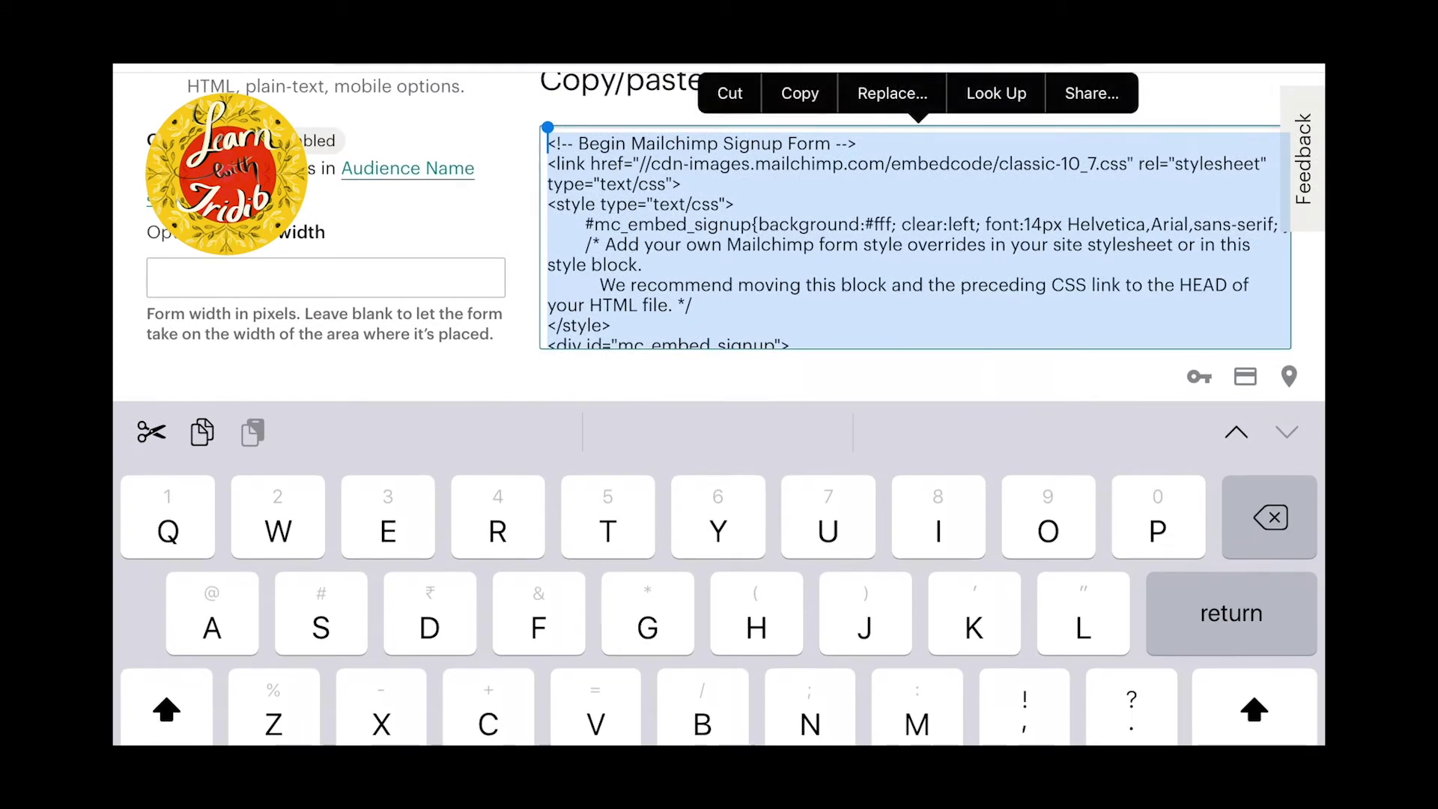
{"action": "left_click", "coordinate": [799, 93]}
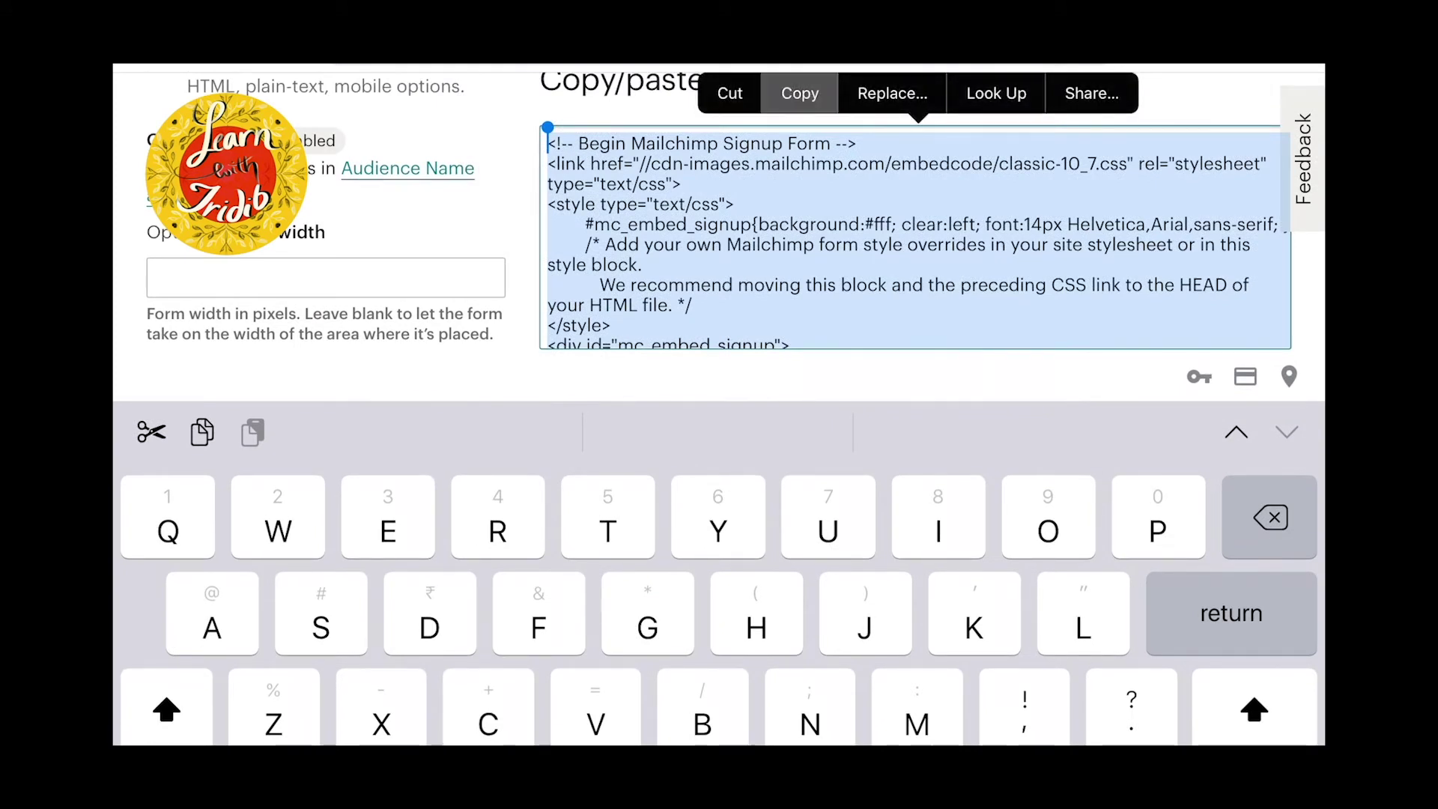
{"action": "scroll", "coordinate": [915, 234], "scroll_direction": "down", "scroll_amount": 3}
{"action": "scroll", "coordinate": [915, 238], "scroll_direction": "down", "scroll_amount": 5}
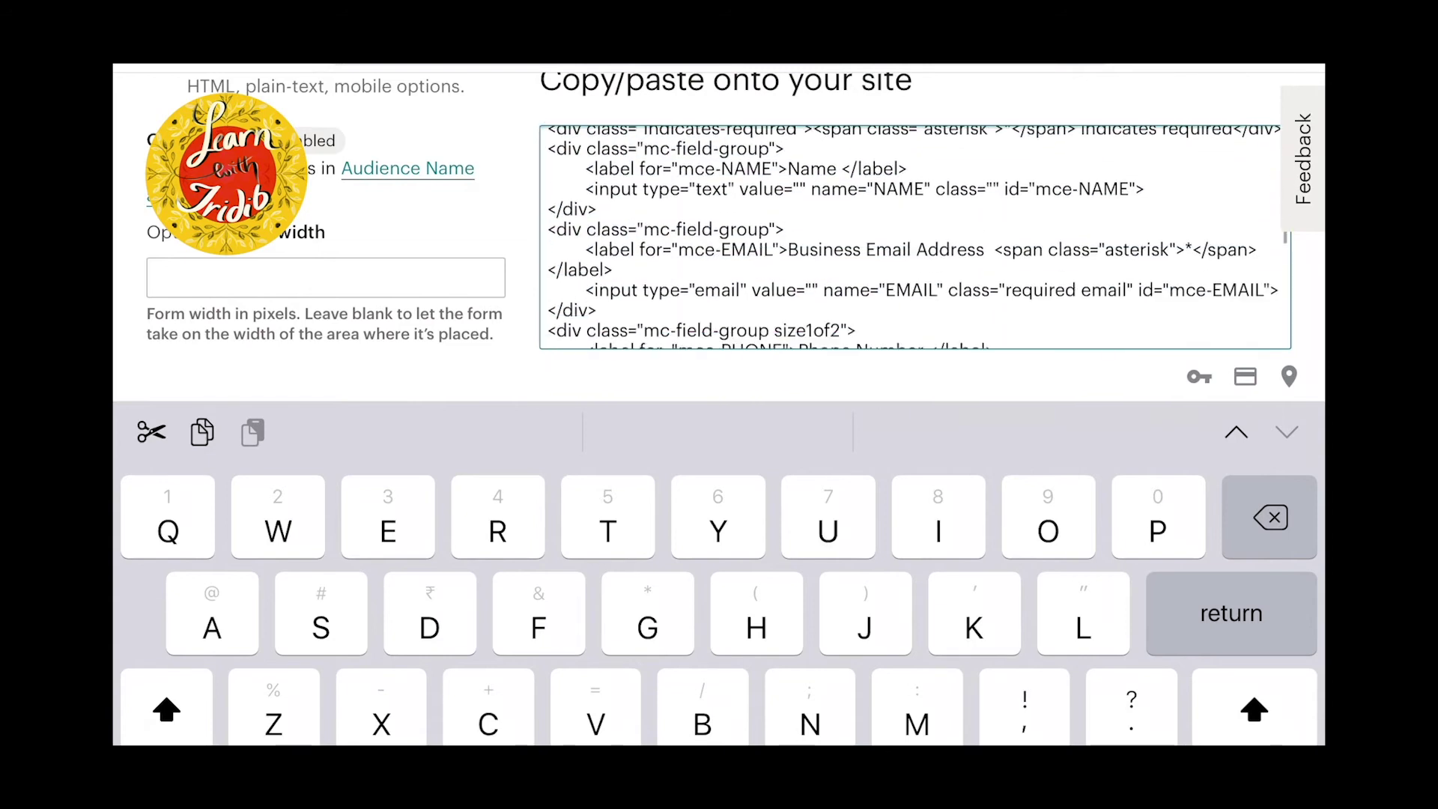
{"action": "scroll", "coordinate": [915, 238], "scroll_direction": "up", "scroll_amount": 5}
{"action": "key", "text": "ctrl+a"}
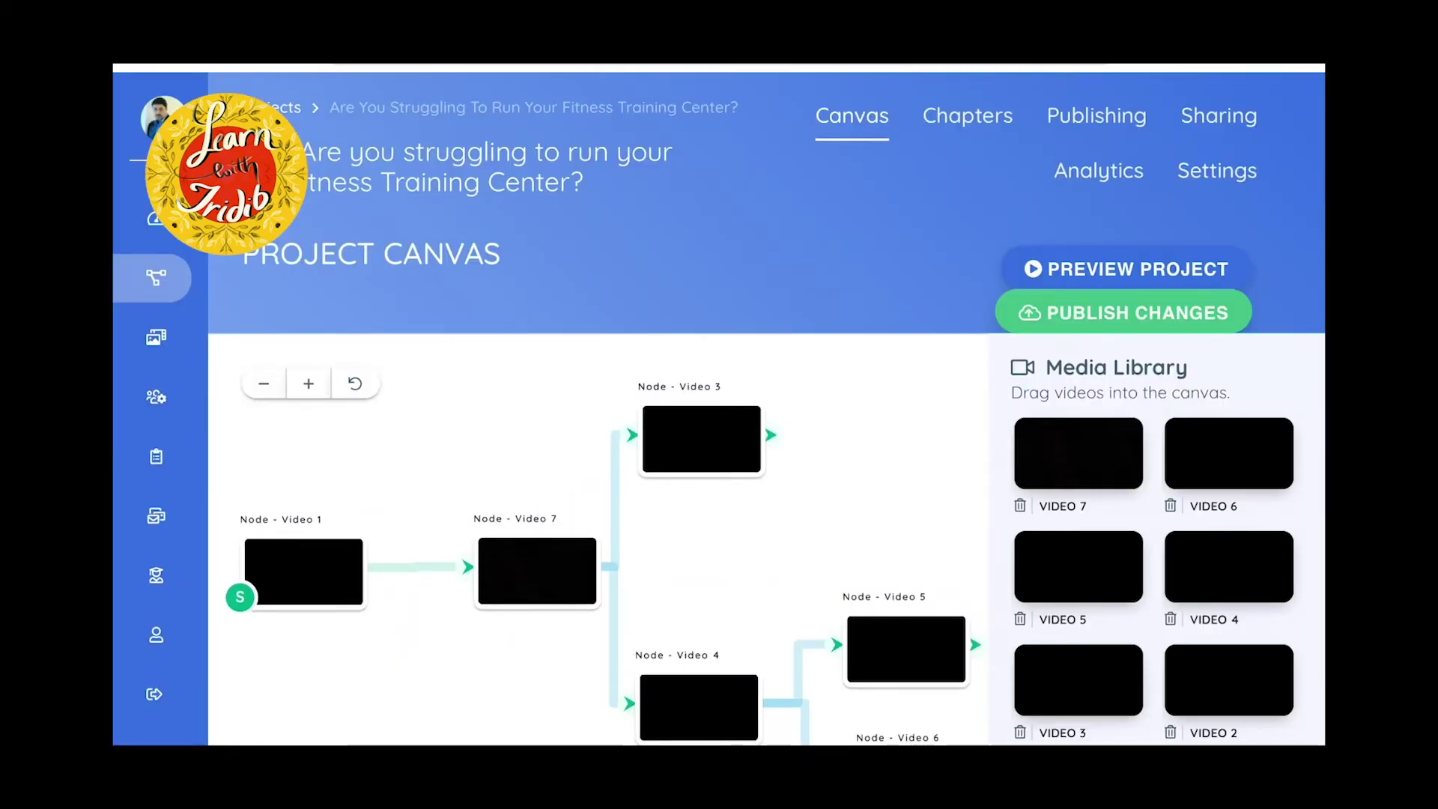
Step: Scroll the fitness training center project canvas to view all linked video nodes
{"action": "scroll", "coordinate": [600, 539], "scroll_direction": "down", "scroll_amount": 1}
{"action": "scroll", "coordinate": [599, 539], "scroll_direction": "up", "scroll_amount": 1}
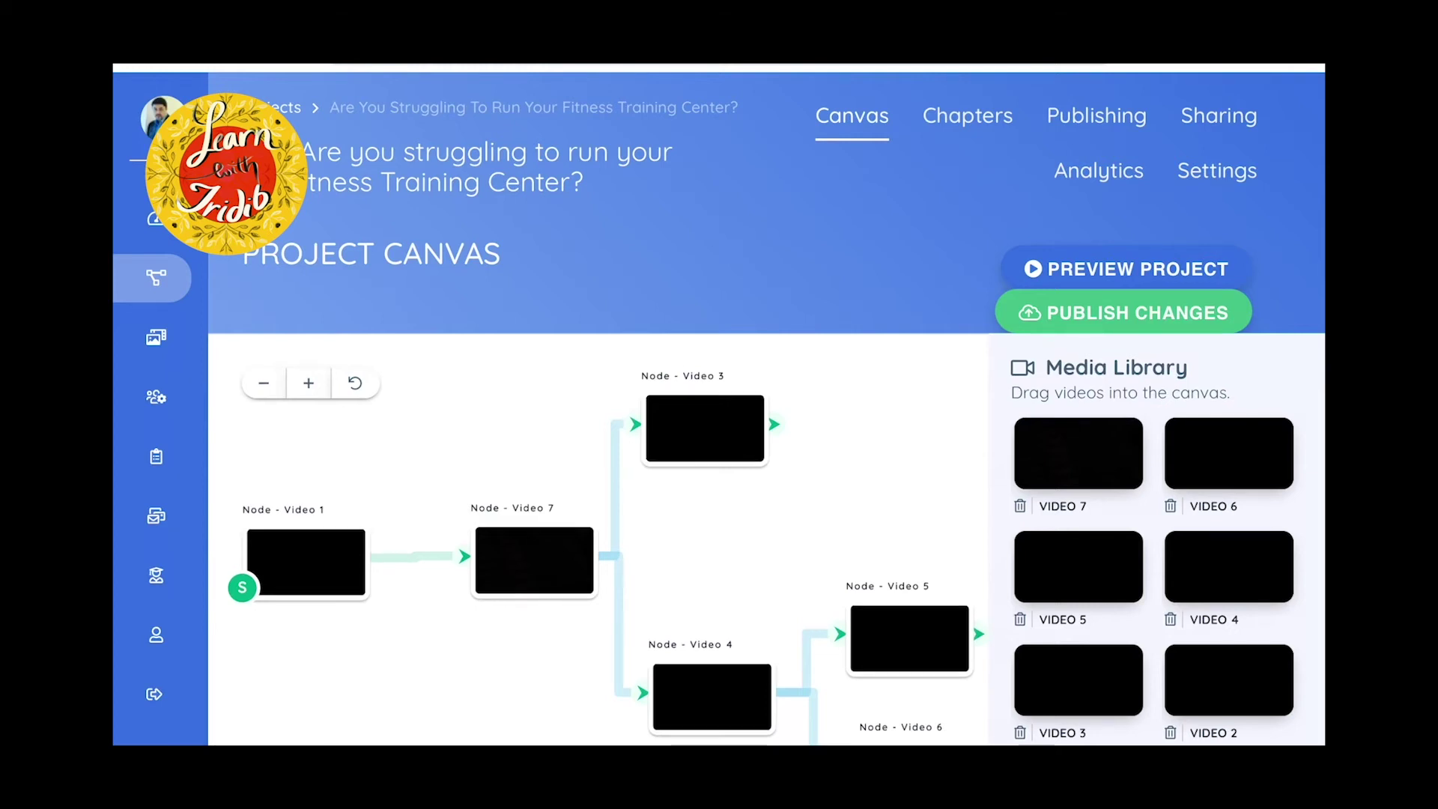
Step: Nudge the Video 3 and Video 5 node cards into new positions on the canvas
{"action": "left_click_drag", "start_coordinate": [705, 428], "coordinate": [712, 424]}
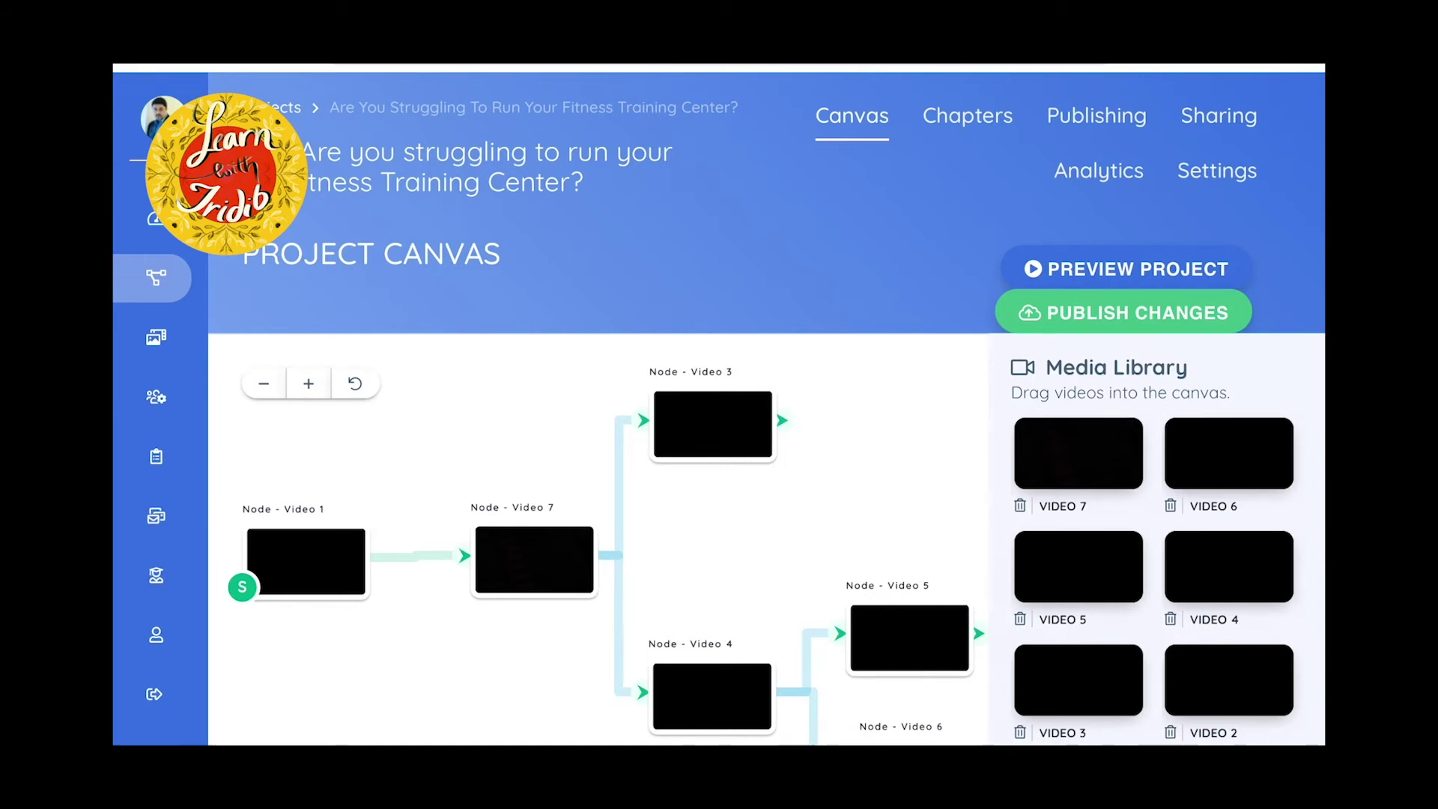
{"action": "mouse_move", "coordinate": [909, 638]}
{"action": "left_mouse_down"}
{"action": "mouse_move", "coordinate": [911, 600]}
{"action": "mouse_move", "coordinate": [926, 606]}
{"action": "left_mouse_up"}
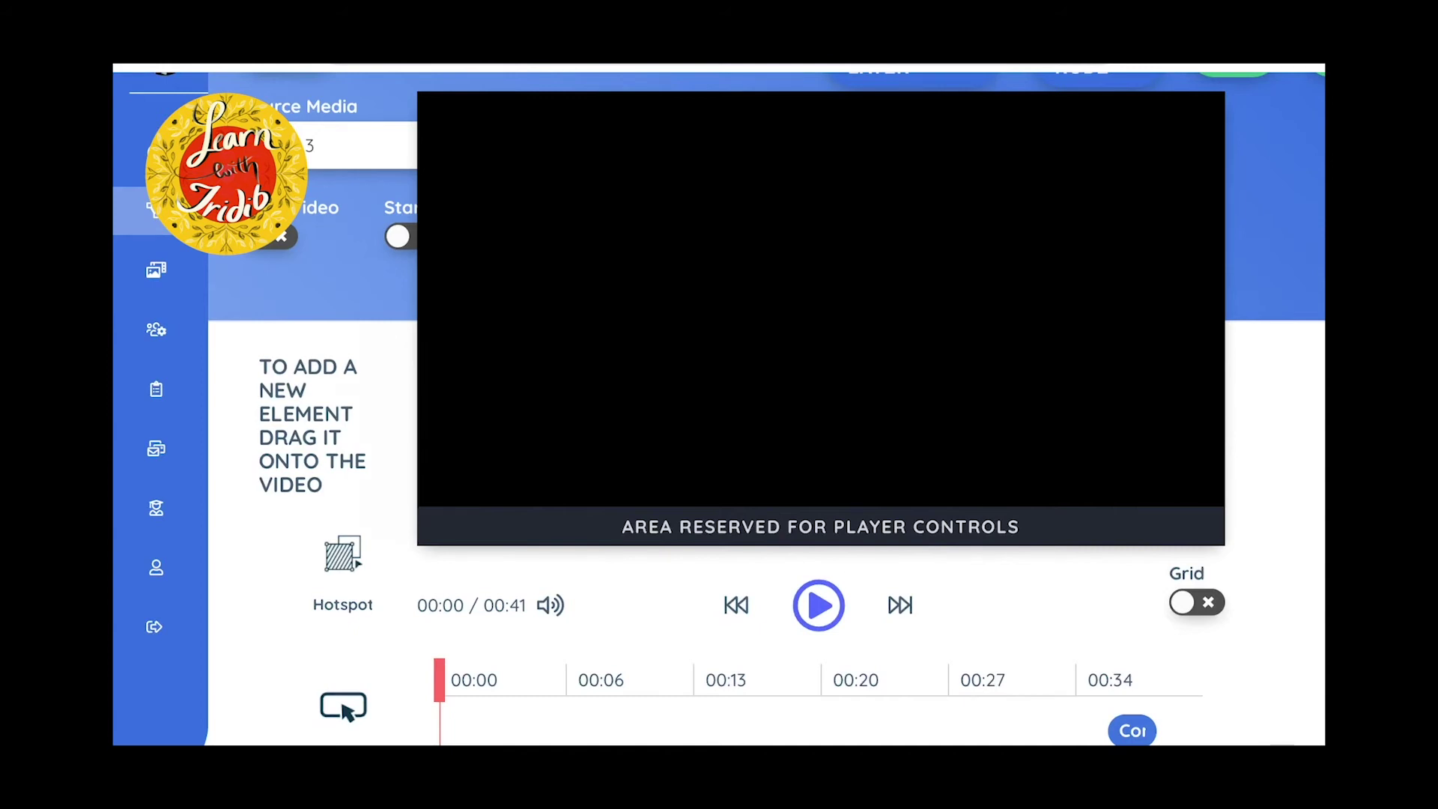
Step: Skim and play Video 3 forward to the Contact Us end screen at 00:37
{"action": "mouse_move", "coordinate": [439, 678]}
{"action": "left_mouse_down"}
{"action": "mouse_move", "coordinate": [879, 678]}
{"action": "mouse_move", "coordinate": [442, 678]}
{"action": "left_mouse_up"}
{"action": "key", "text": "Right"}
{"action": "left_click", "coordinate": [819, 605]}
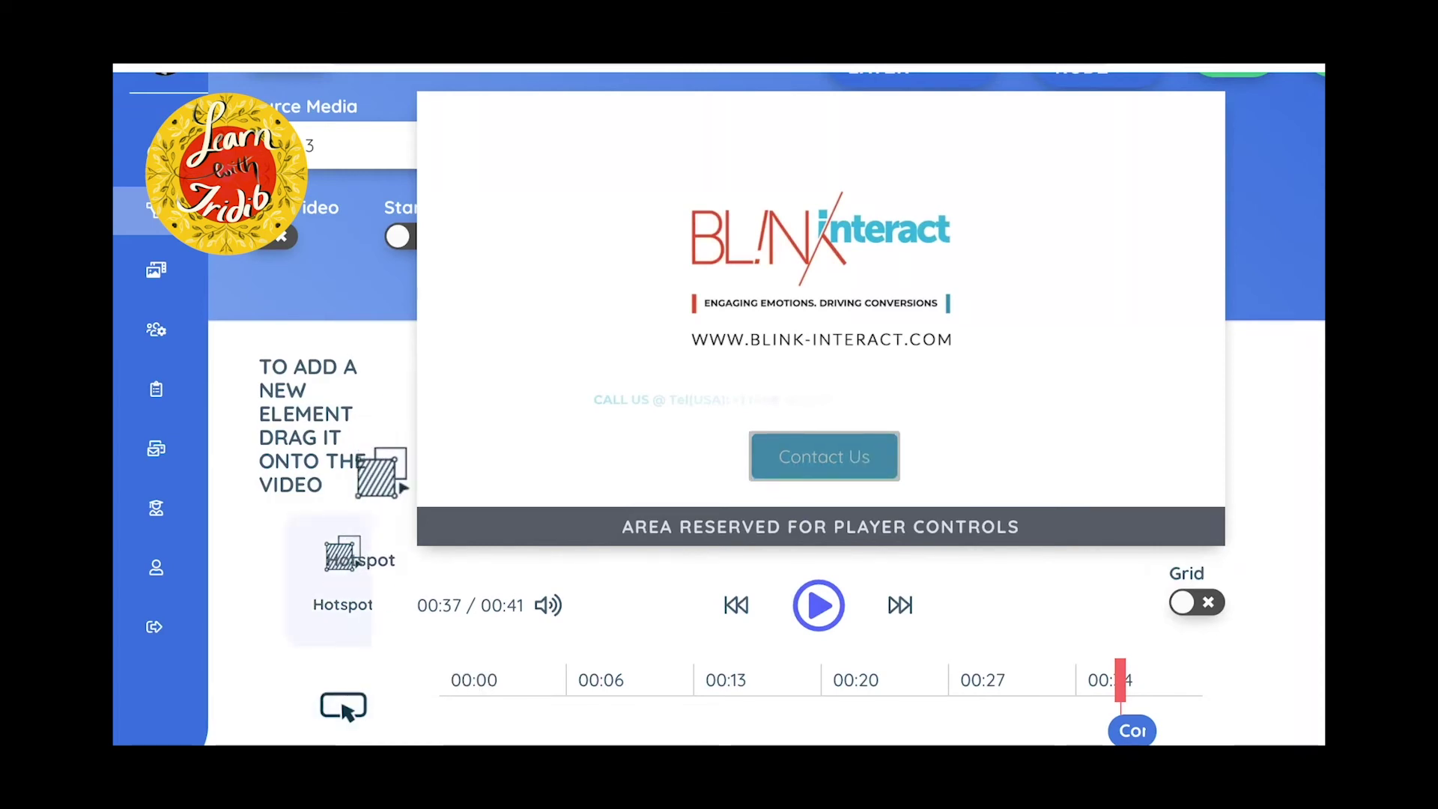
Step: Select the Contact Us button on the video to edit its settings
{"action": "scroll", "coordinate": [315, 524], "scroll_direction": "down", "scroll_amount": 1}
{"action": "scroll", "coordinate": [315, 540], "scroll_direction": "down", "scroll_amount": 2}
{"action": "scroll", "coordinate": [315, 540], "scroll_direction": "down", "scroll_amount": 3}
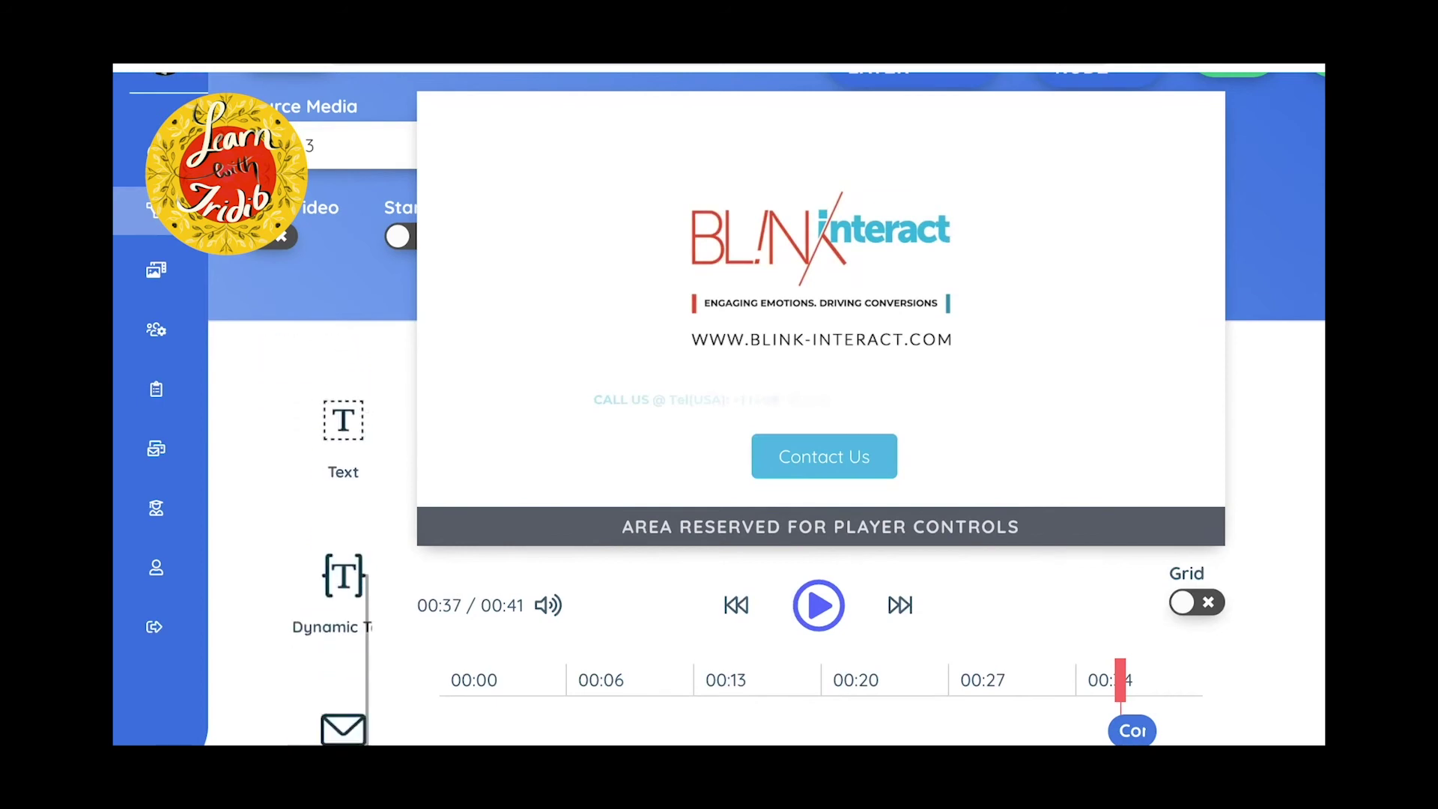
{"action": "scroll", "coordinate": [315, 540], "scroll_direction": "down", "scroll_amount": 3}
{"action": "scroll", "coordinate": [315, 539], "scroll_direction": "down", "scroll_amount": 1}
{"action": "scroll", "coordinate": [330, 540], "scroll_direction": "up", "scroll_amount": 3}
{"action": "scroll", "coordinate": [329, 539], "scroll_direction": "up", "scroll_amount": 3}
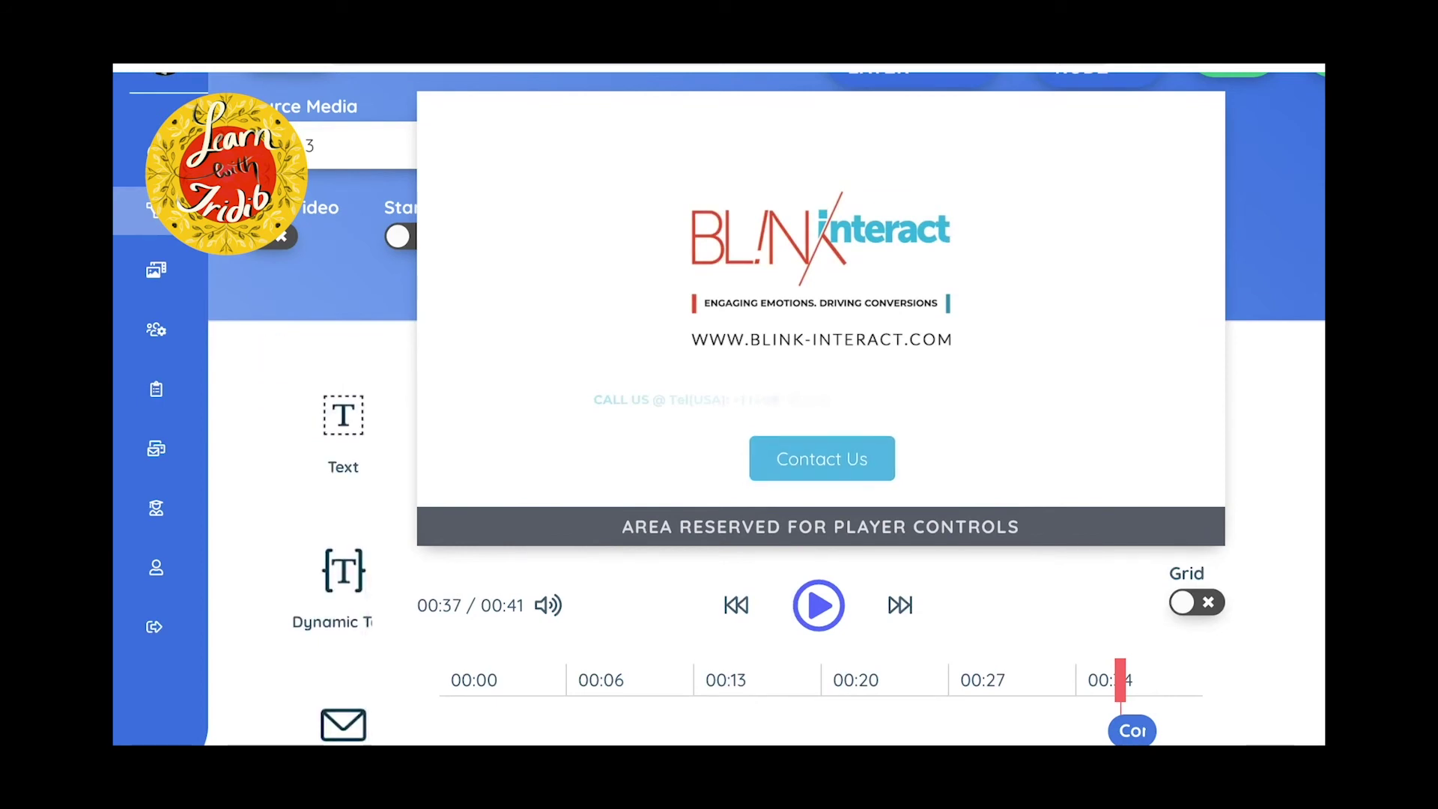
{"action": "double_click", "coordinate": [808, 459]}
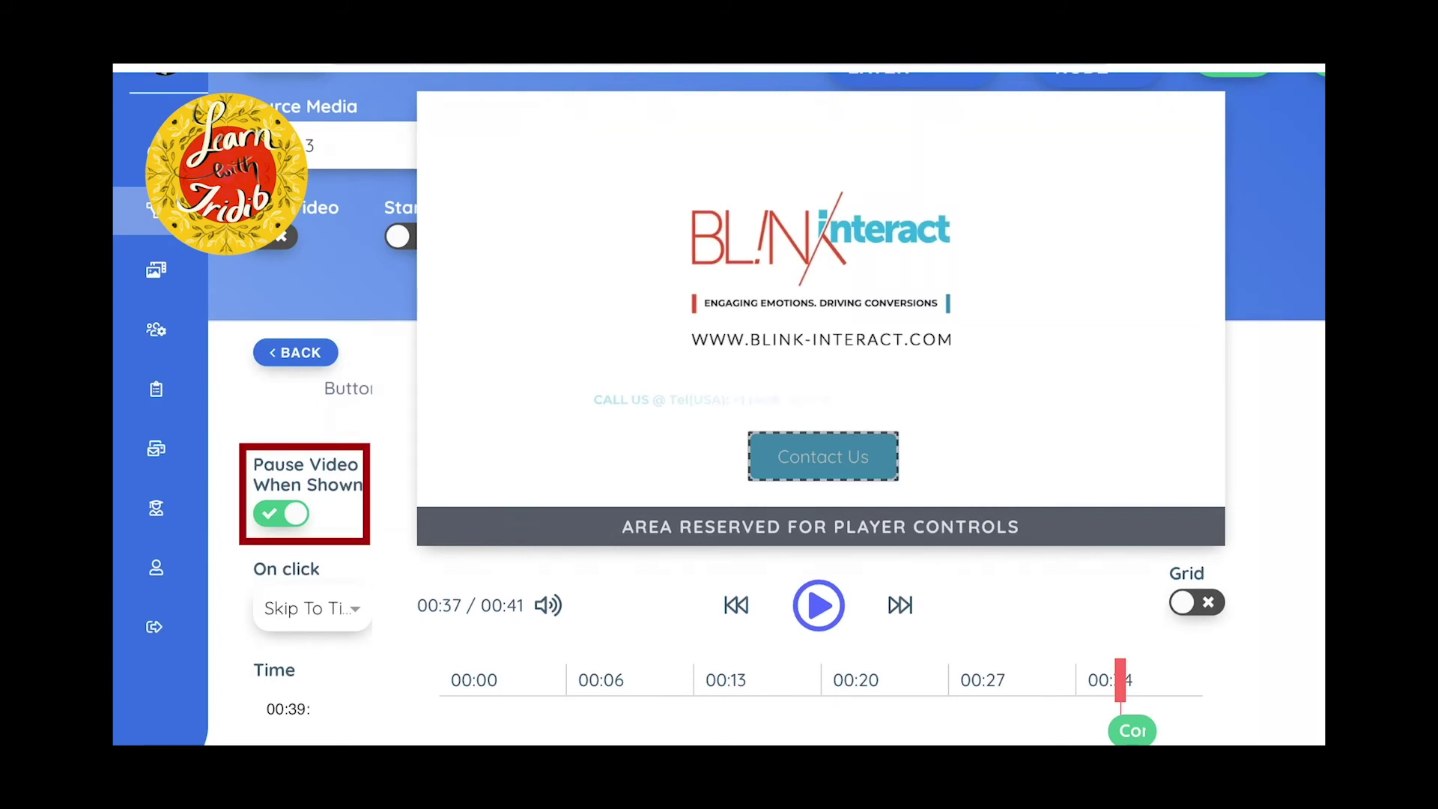
Step: Enable Pause Video When Shown and set On click to Skip To Time 00:39
{"action": "scroll", "coordinate": [312, 524], "scroll_direction": "down", "scroll_amount": 1}
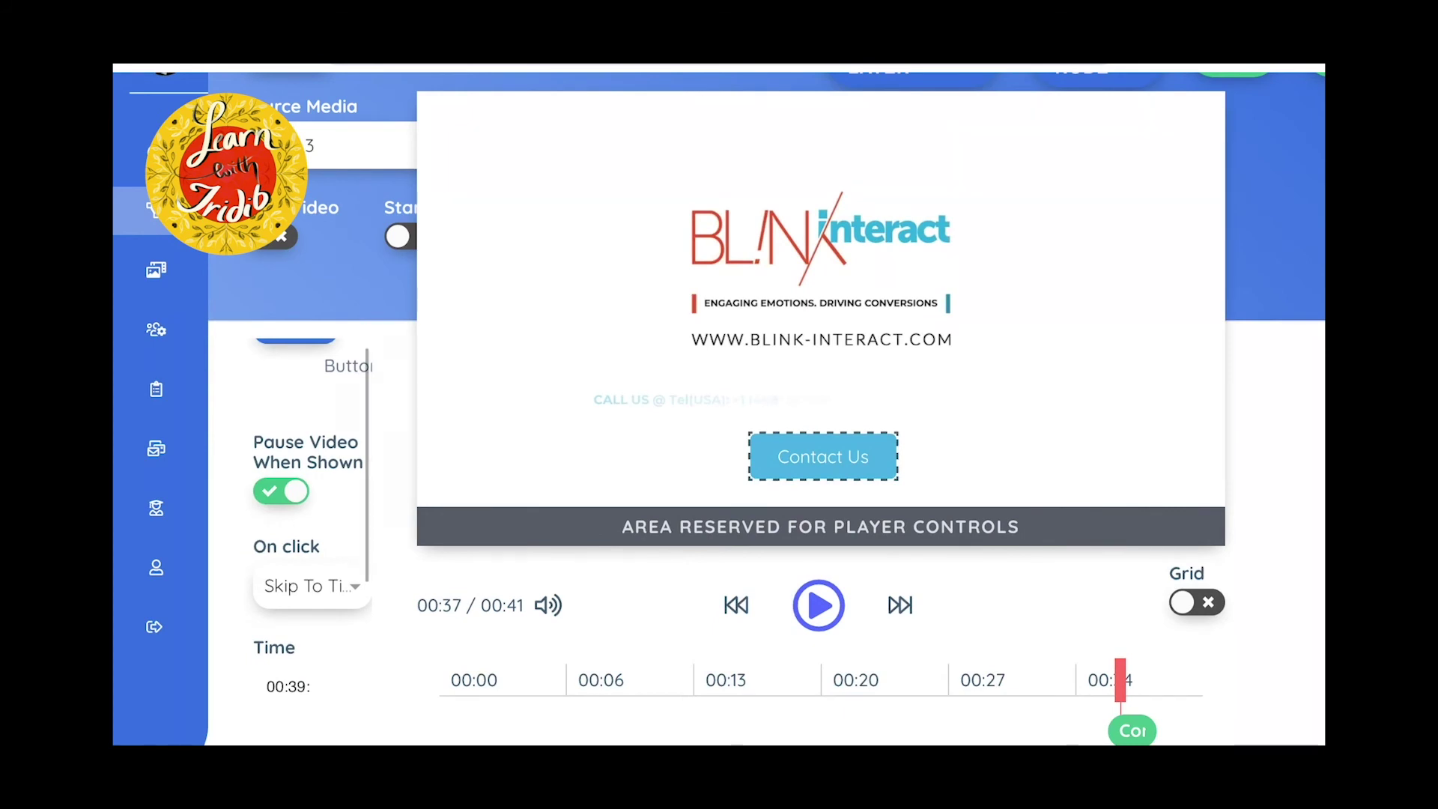
{"action": "scroll", "coordinate": [310, 540], "scroll_direction": "down", "scroll_amount": 3}
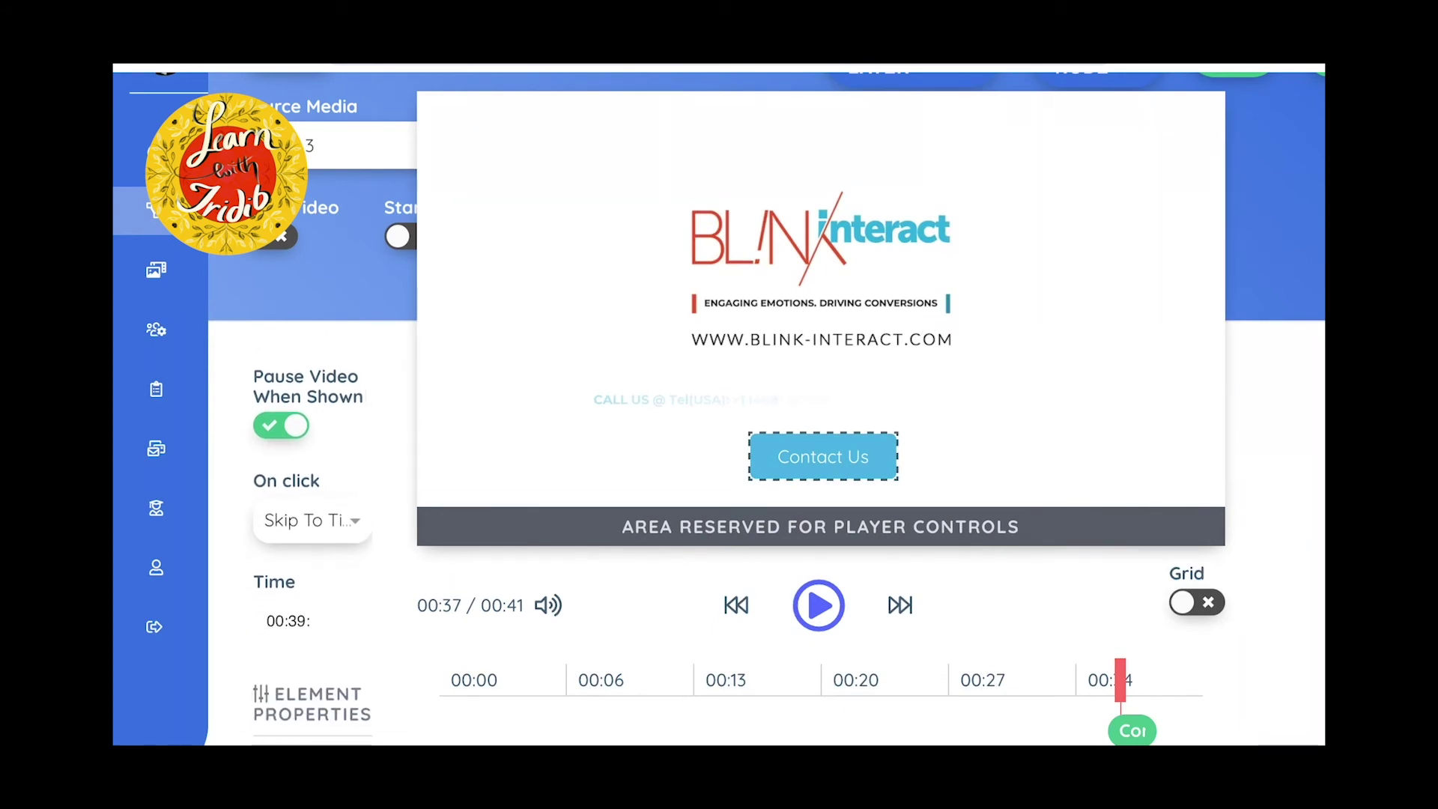
{"action": "left_click", "coordinate": [311, 520]}
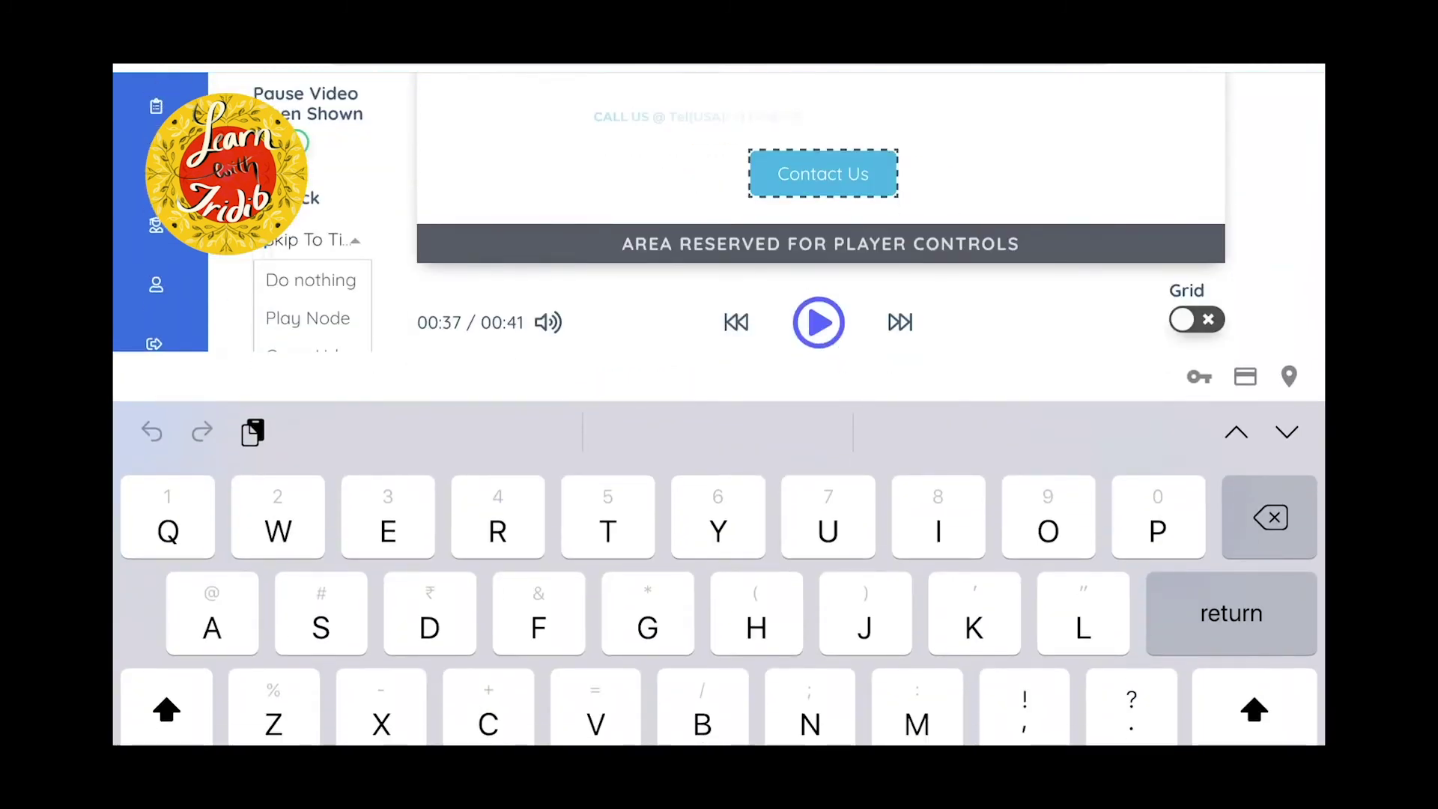
{"action": "scroll", "coordinate": [311, 314], "scroll_direction": "down", "scroll_amount": 1}
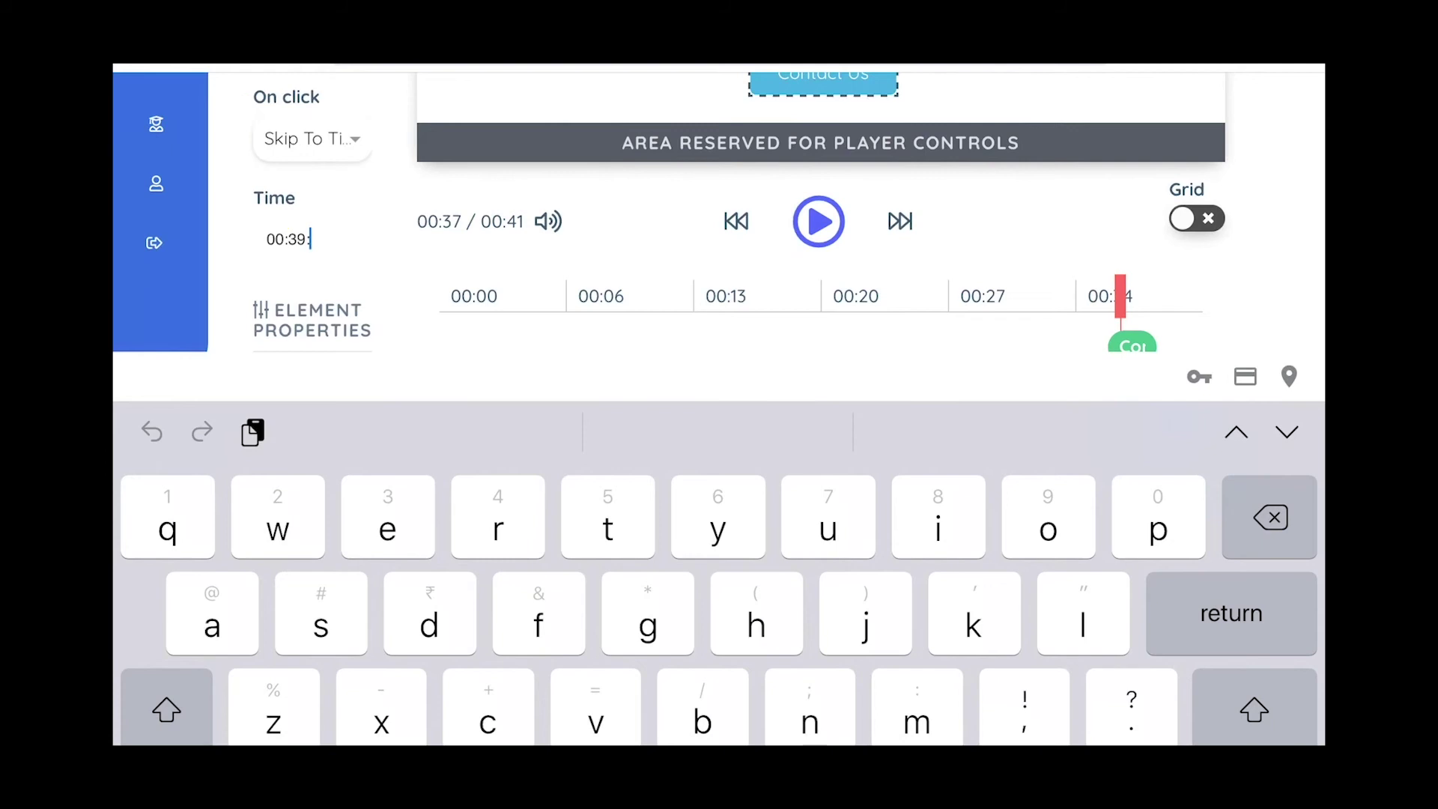
{"action": "scroll", "coordinate": [719, 210], "scroll_direction": "down", "scroll_amount": 3}
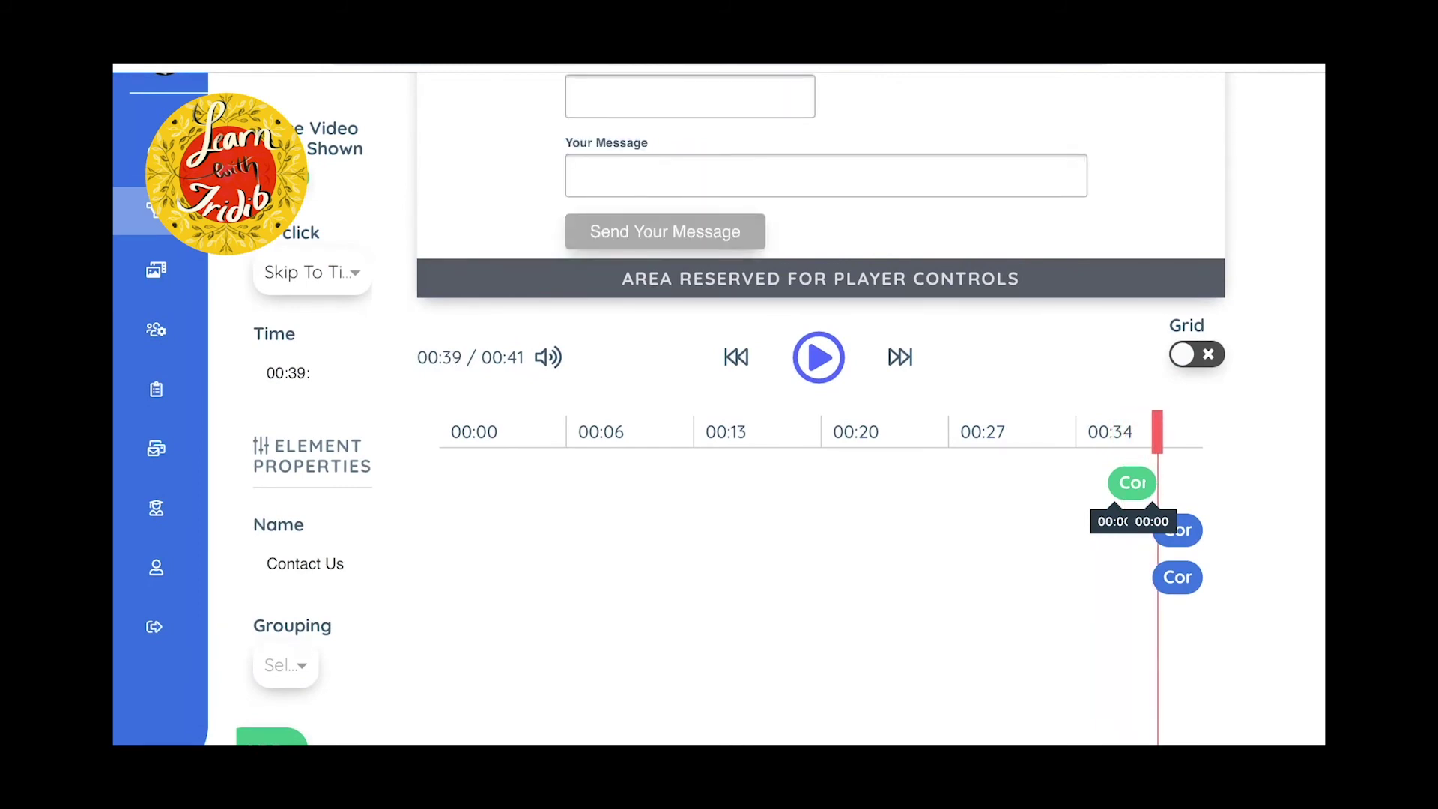
Step: Select the contact form's Custom HTML element on the video and timeline
{"action": "scroll", "coordinate": [766, 409], "scroll_direction": "up", "scroll_amount": 4}
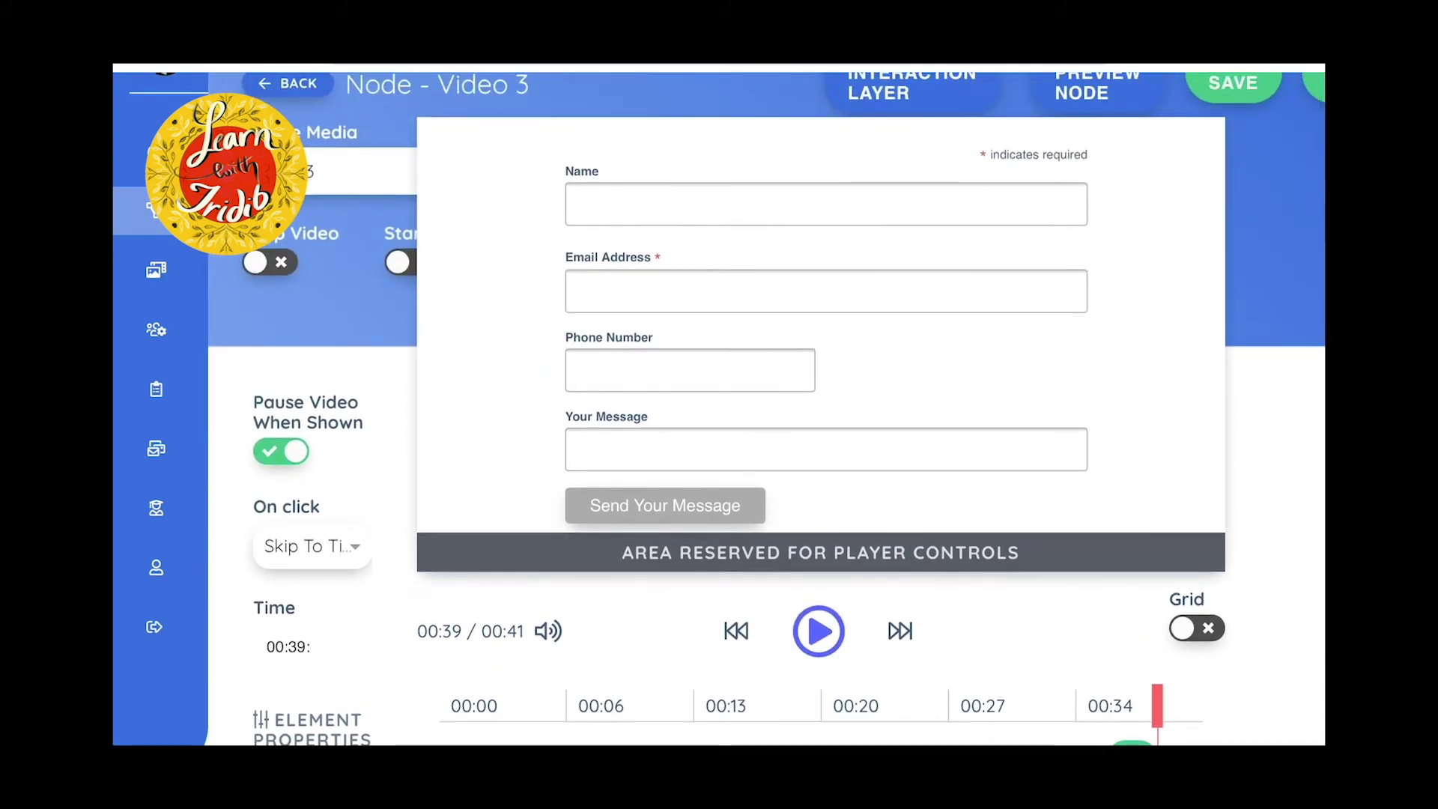
{"action": "scroll", "coordinate": [820, 409], "scroll_direction": "down", "scroll_amount": 1}
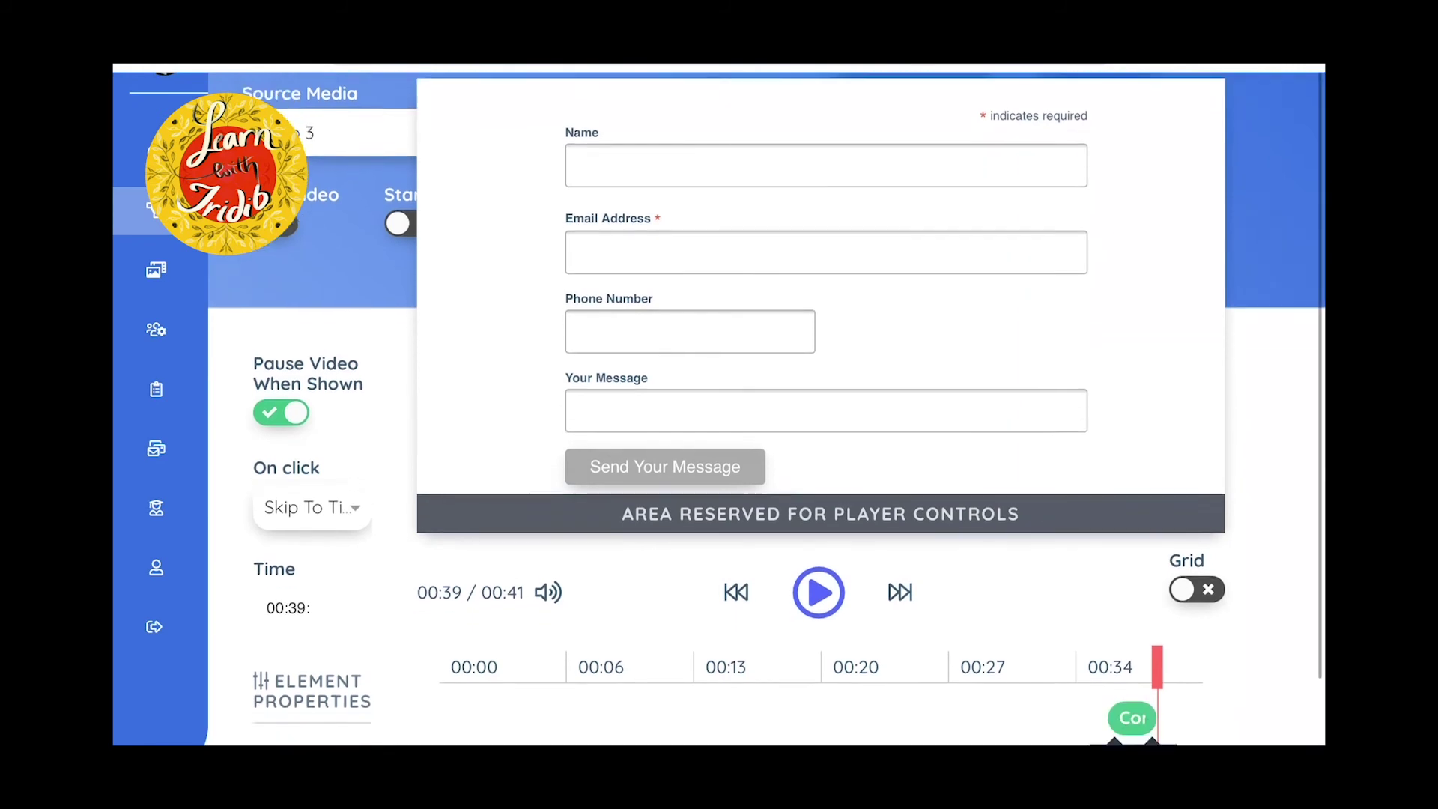
{"action": "scroll", "coordinate": [821, 409], "scroll_direction": "down", "scroll_amount": 3}
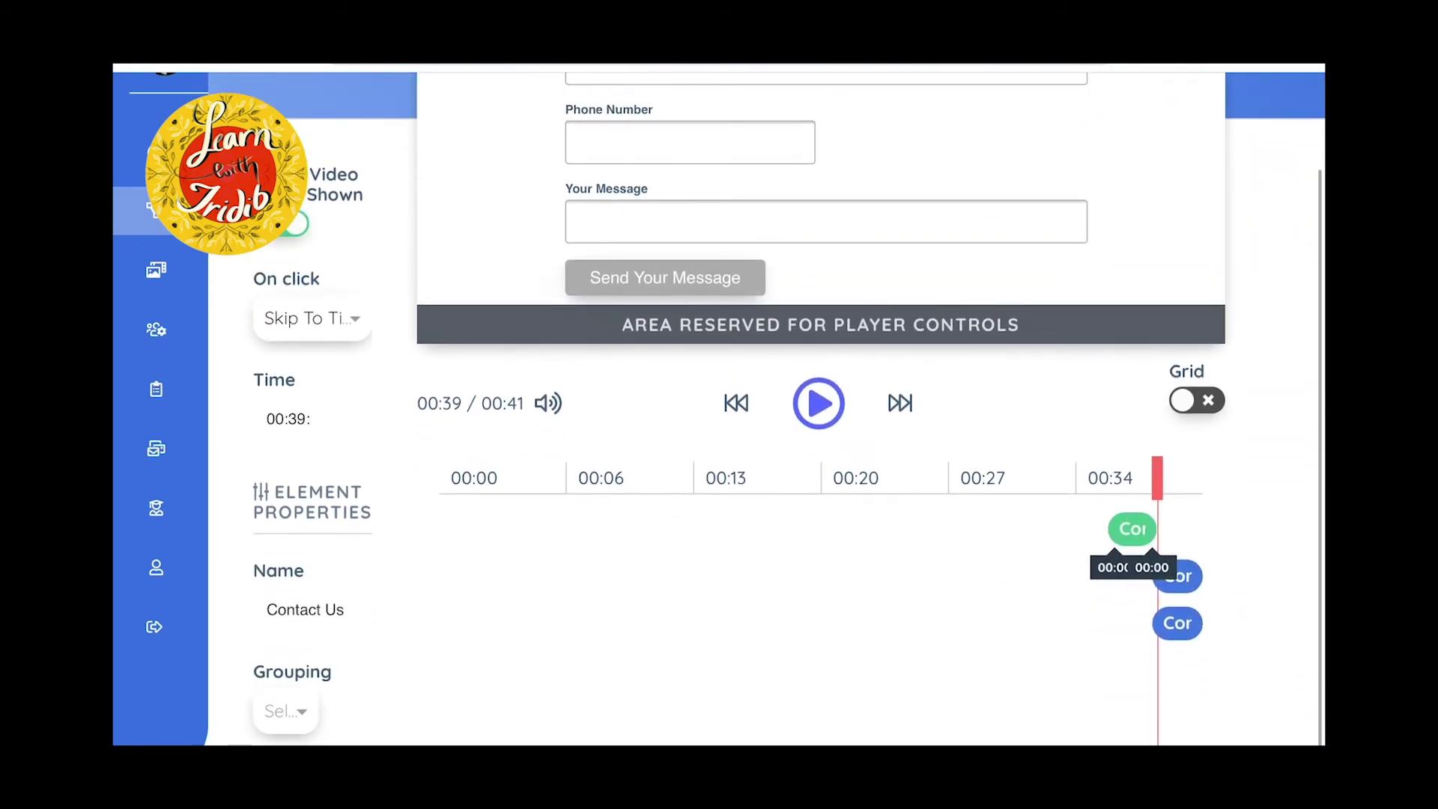
{"action": "left_click", "coordinate": [824, 219]}
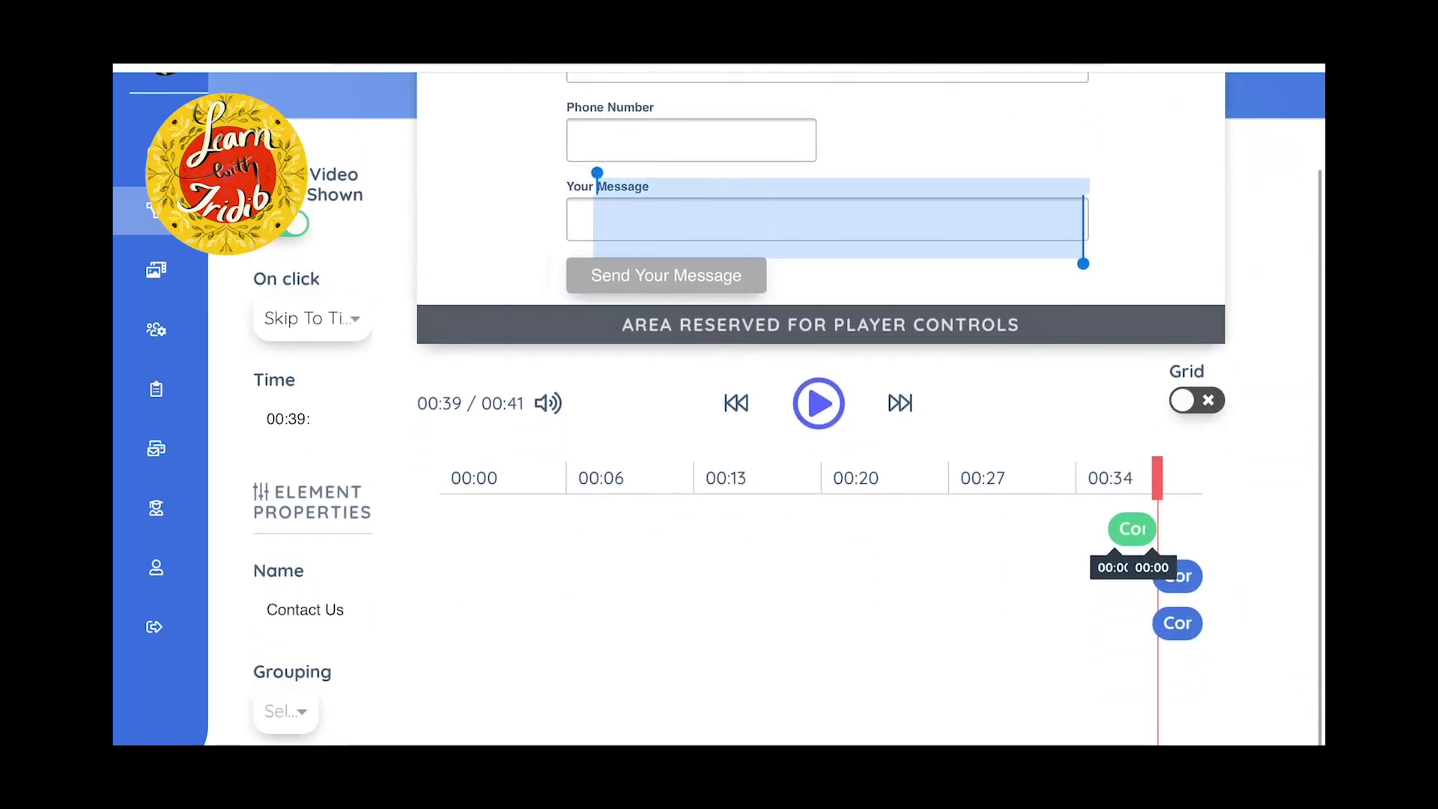
{"action": "left_click", "coordinate": [1178, 624]}
Step: Put the Mailchimp signup embed code into the element's Custom HTML box
{"action": "scroll", "coordinate": [820, 409], "scroll_direction": "down", "scroll_amount": 1}
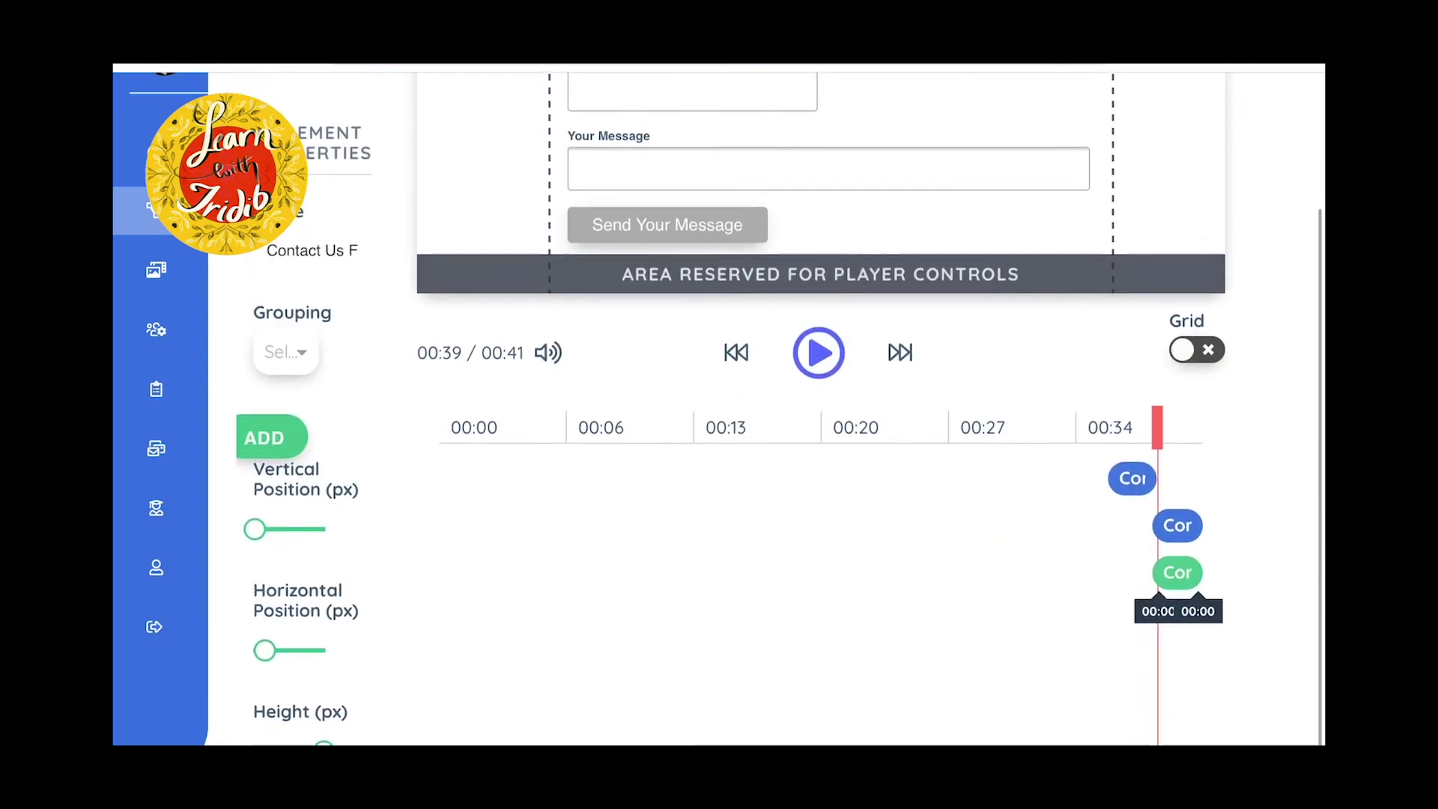
{"action": "scroll", "coordinate": [820, 409], "scroll_direction": "down", "scroll_amount": 1}
{"action": "scroll", "coordinate": [821, 409], "scroll_direction": "down", "scroll_amount": 1}
{"action": "scroll", "coordinate": [820, 409], "scroll_direction": "up", "scroll_amount": 1}
{"action": "scroll", "coordinate": [821, 409], "scroll_direction": "up", "scroll_amount": 1}
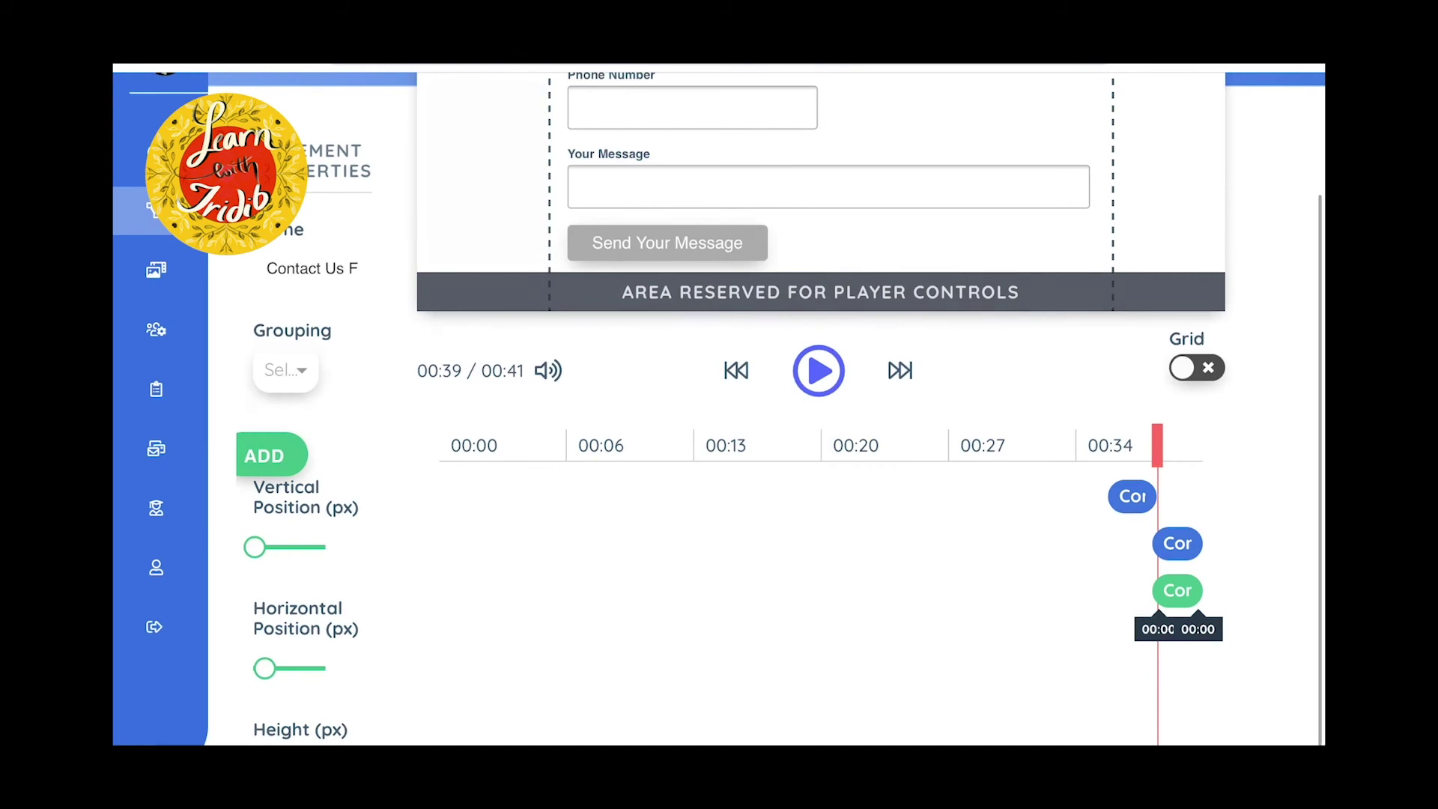
{"action": "scroll", "coordinate": [300, 487], "scroll_direction": "down", "scroll_amount": 3}
{"action": "scroll", "coordinate": [300, 449], "scroll_direction": "down", "scroll_amount": 1}
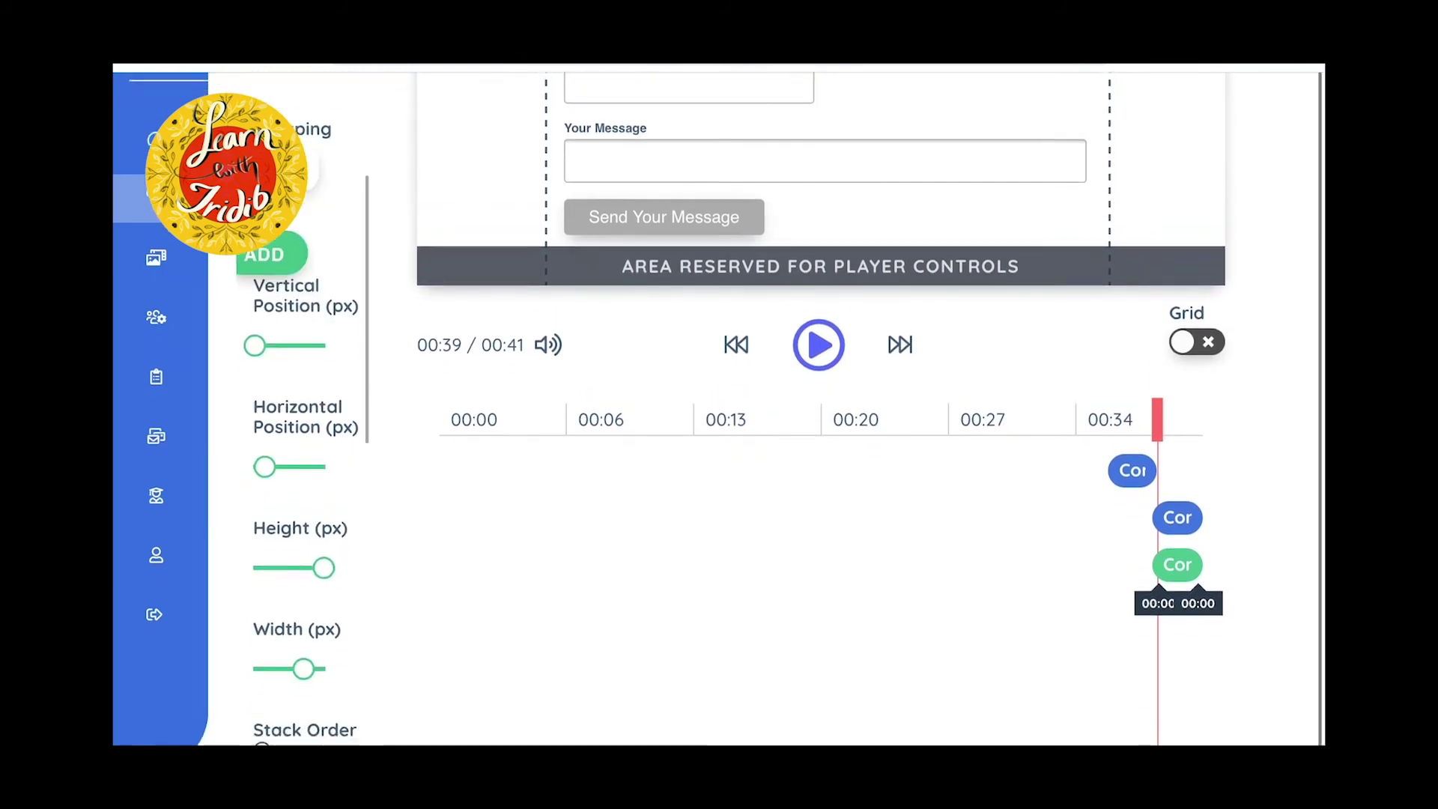
{"action": "scroll", "coordinate": [300, 449], "scroll_direction": "down", "scroll_amount": 2}
{"action": "scroll", "coordinate": [300, 449], "scroll_direction": "up", "scroll_amount": 5}
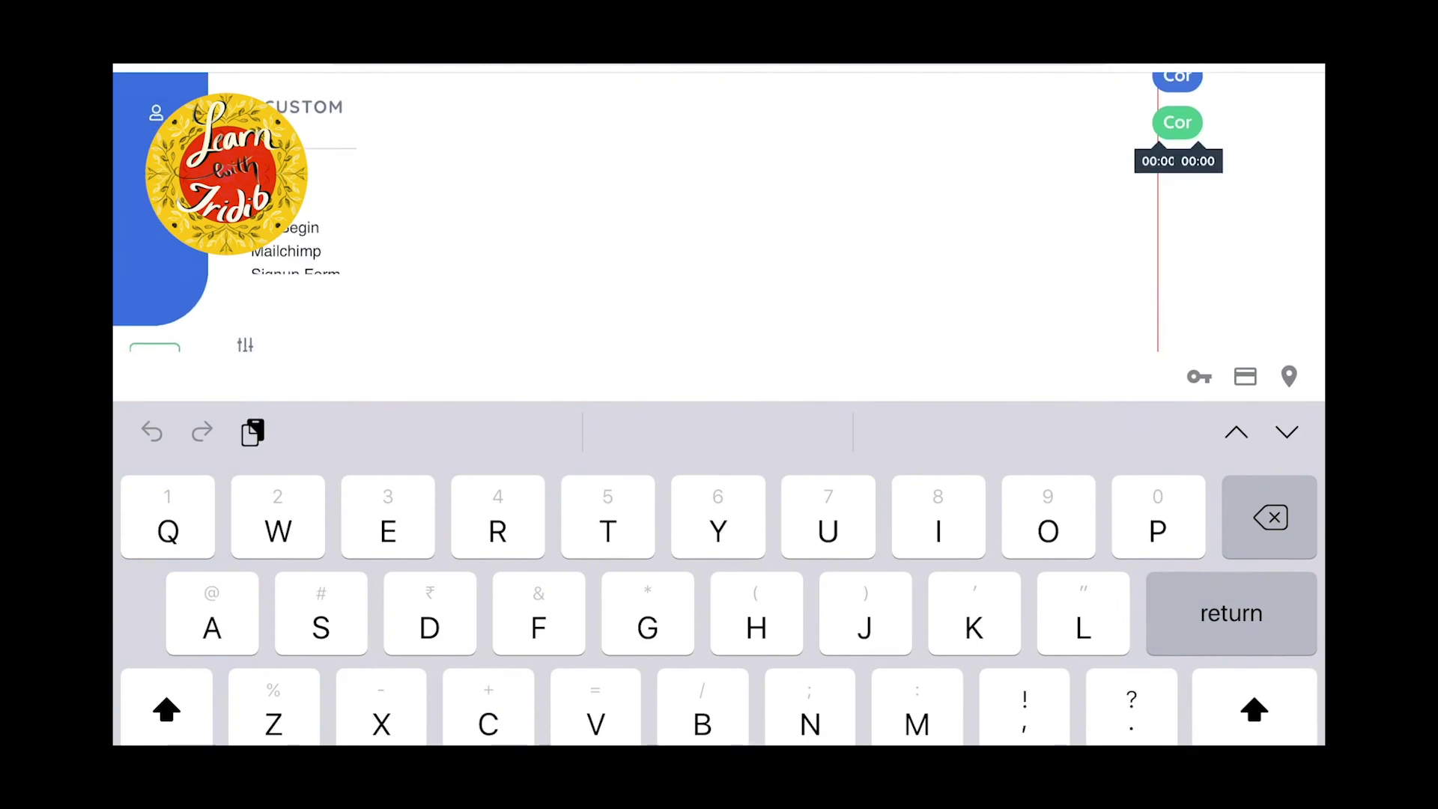
{"action": "scroll", "coordinate": [779, 210], "scroll_direction": "up", "scroll_amount": 5}
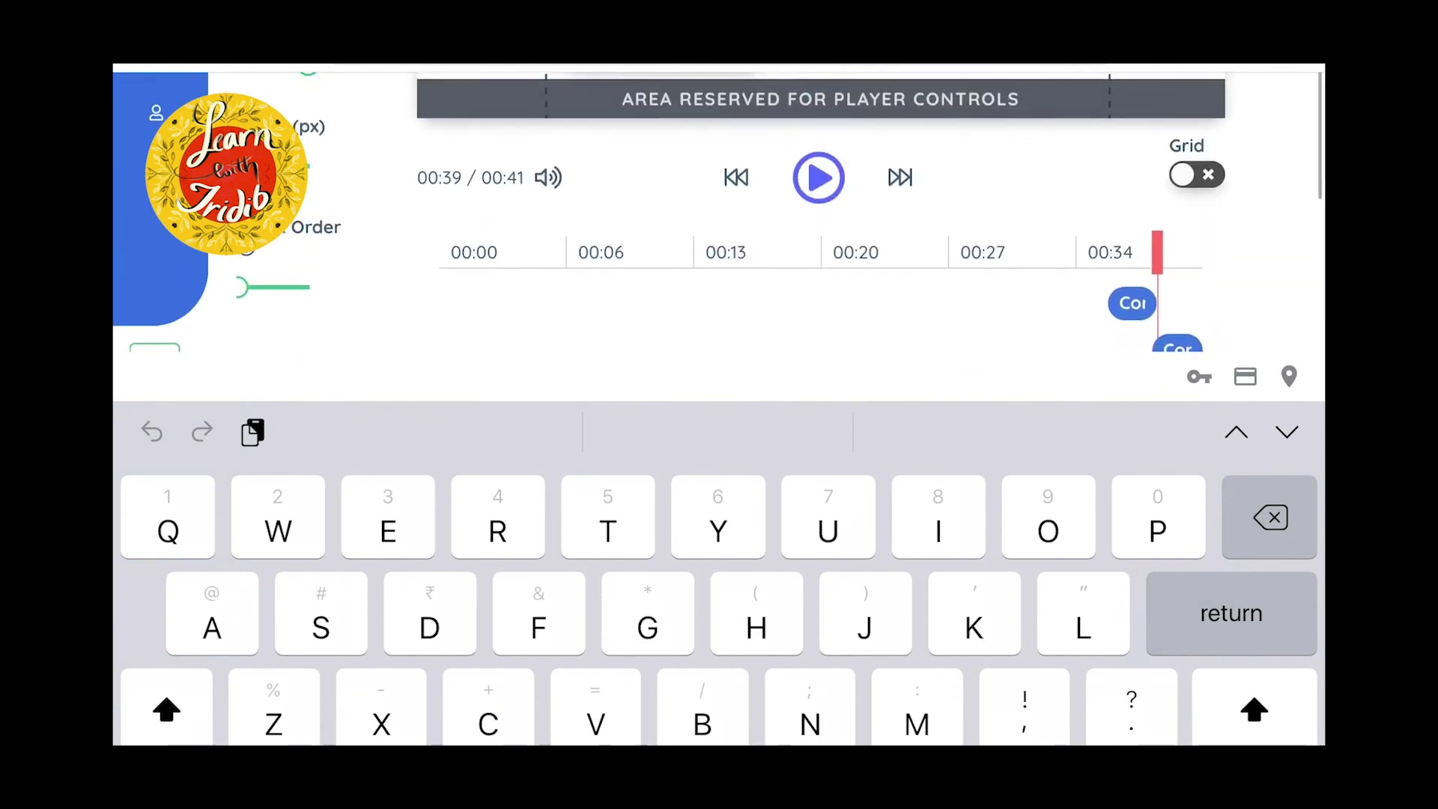
{"action": "scroll", "coordinate": [779, 210], "scroll_direction": "down", "scroll_amount": 2}
{"action": "scroll", "coordinate": [780, 210], "scroll_direction": "up", "scroll_amount": 3}
{"action": "scroll", "coordinate": [780, 210], "scroll_direction": "down", "scroll_amount": 1}
{"action": "scroll", "coordinate": [779, 210], "scroll_direction": "up", "scroll_amount": 1}
{"action": "scroll", "coordinate": [779, 375], "scroll_direction": "up", "scroll_amount": 2}
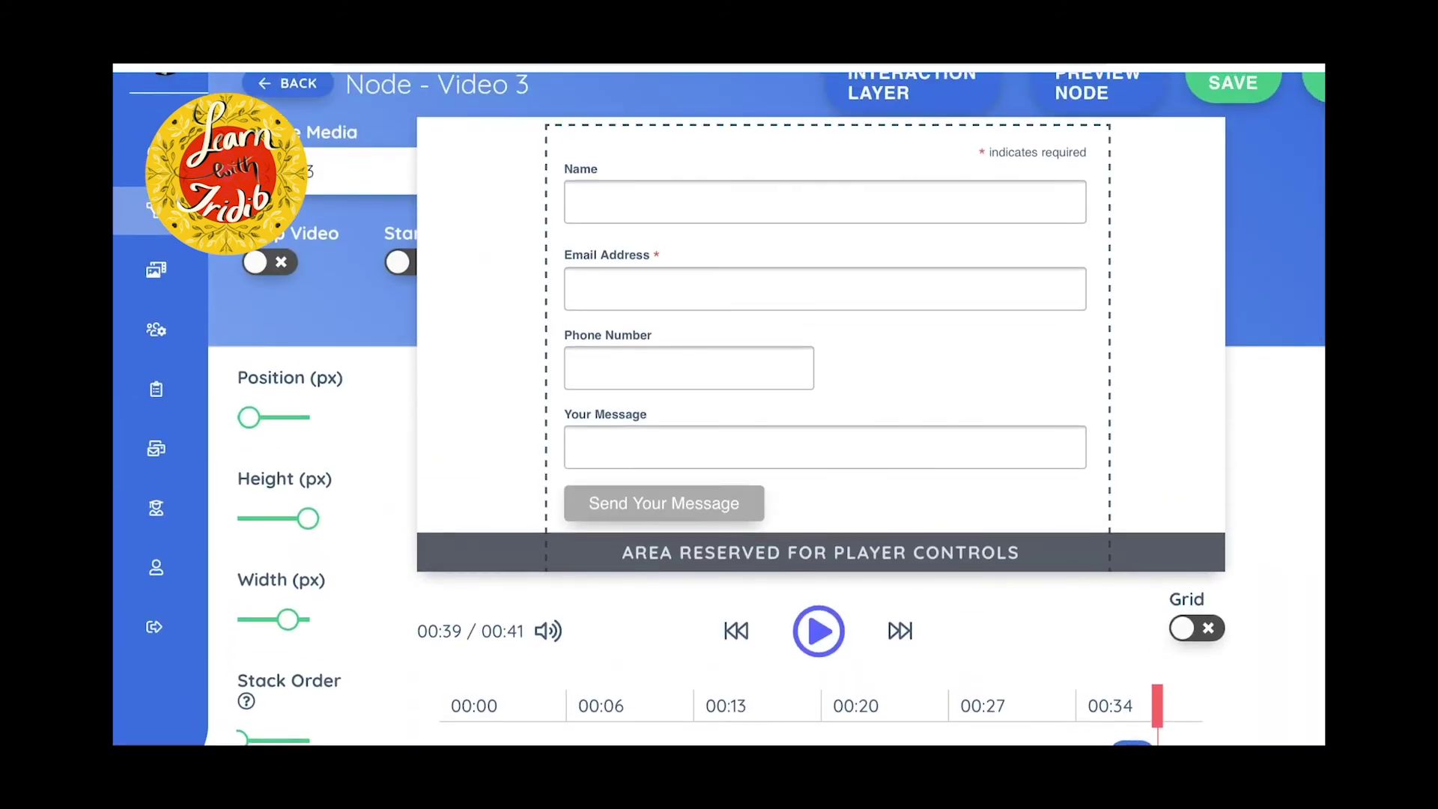
{"action": "scroll", "coordinate": [300, 525], "scroll_direction": "up", "scroll_amount": 2}
{"action": "scroll", "coordinate": [300, 524], "scroll_direction": "up", "scroll_amount": 2}
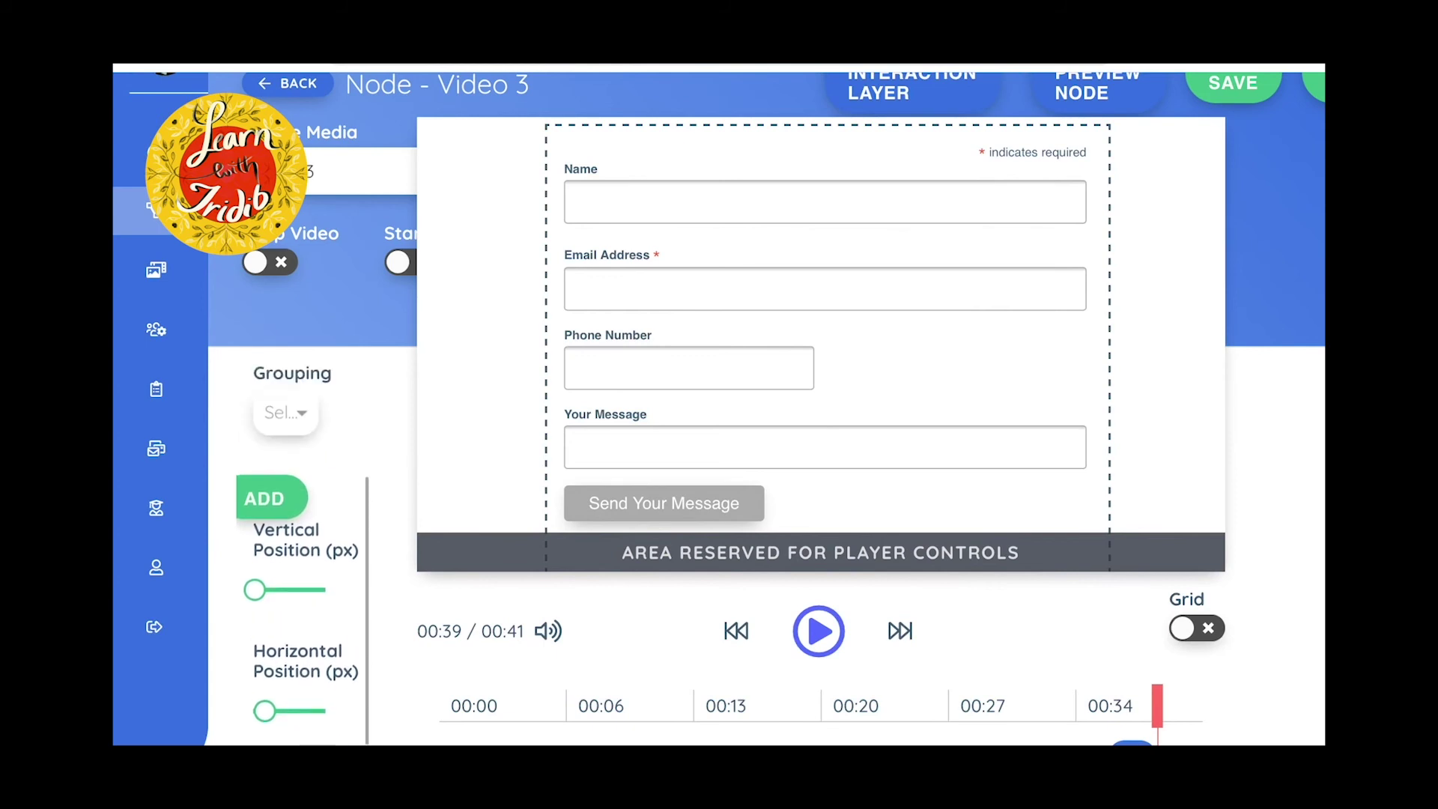
{"action": "scroll", "coordinate": [300, 525], "scroll_direction": "up", "scroll_amount": 2}
{"action": "scroll", "coordinate": [300, 524], "scroll_direction": "up", "scroll_amount": 2}
{"action": "scroll", "coordinate": [300, 525], "scroll_direction": "up", "scroll_amount": 2}
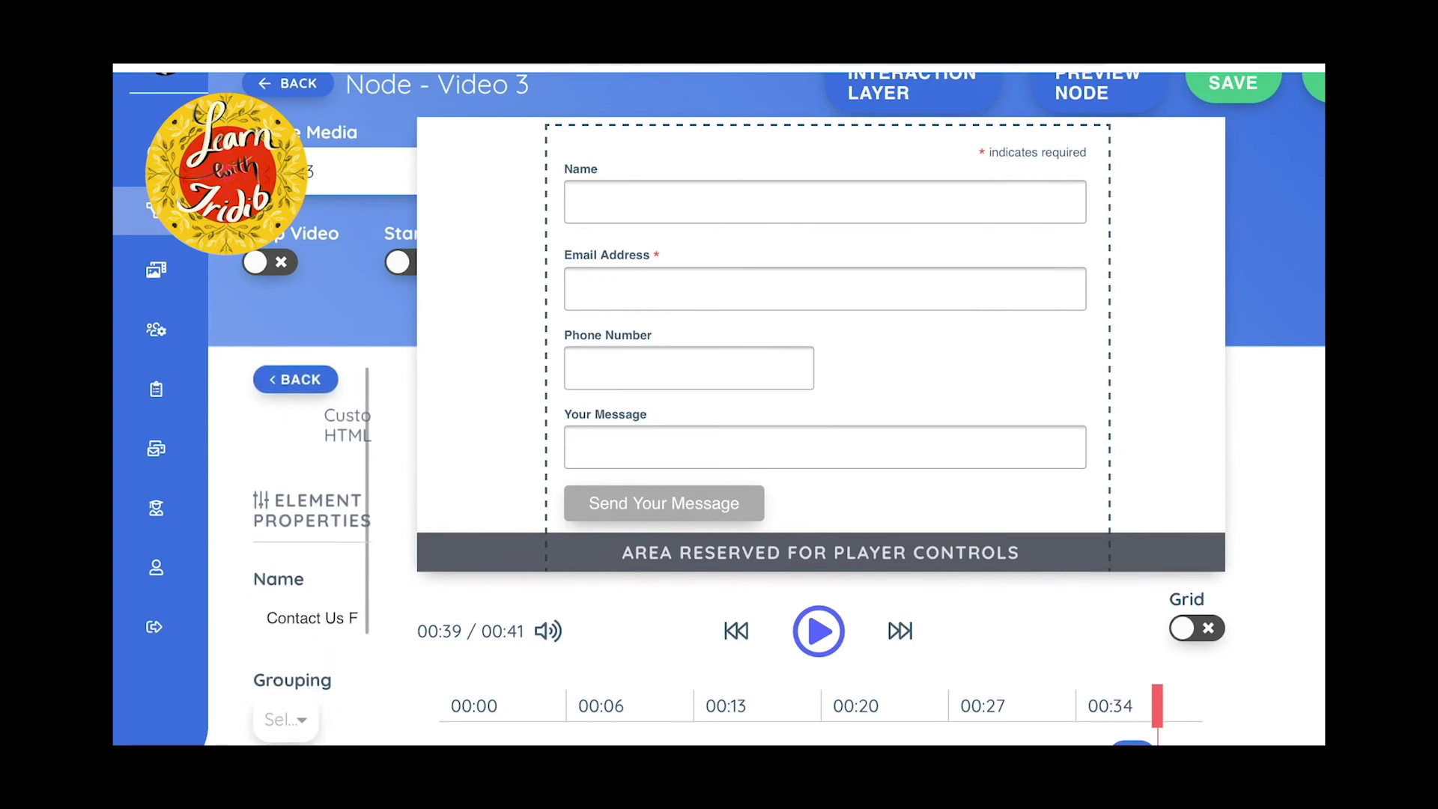
{"action": "scroll", "coordinate": [300, 524], "scroll_direction": "down", "scroll_amount": 2}
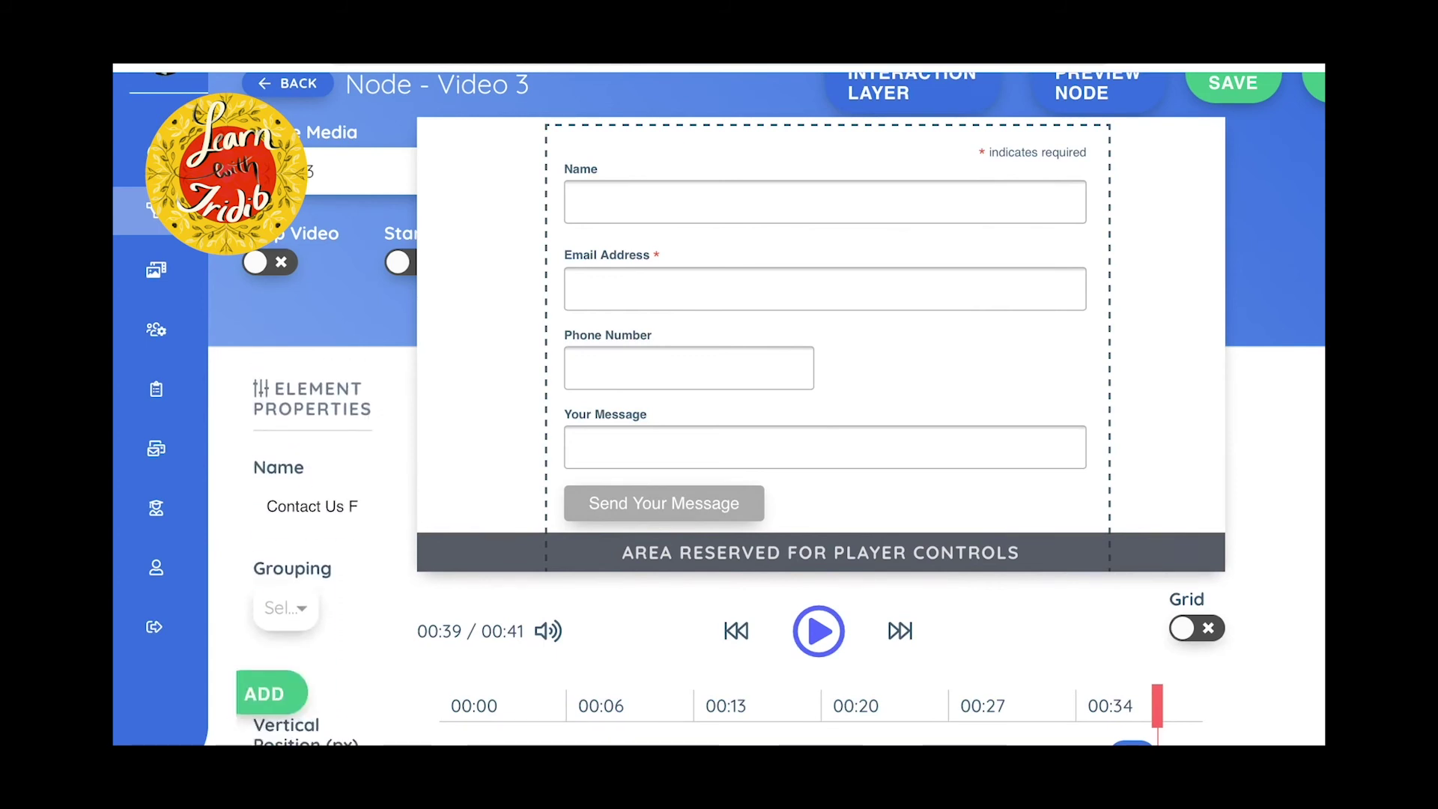